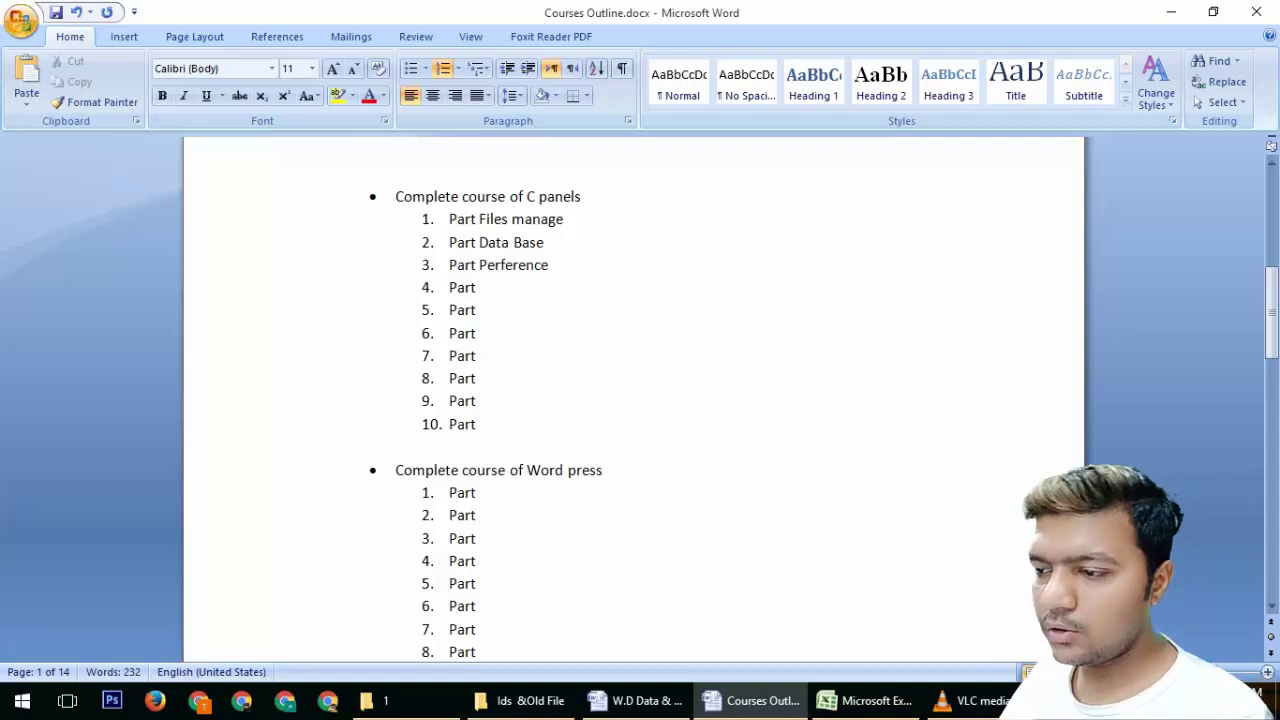
# Name the fourth part 'Part Emails', save Courses Outline.docx, and bring up cPanel on Desktop 2
pyautogui.write('Emails')
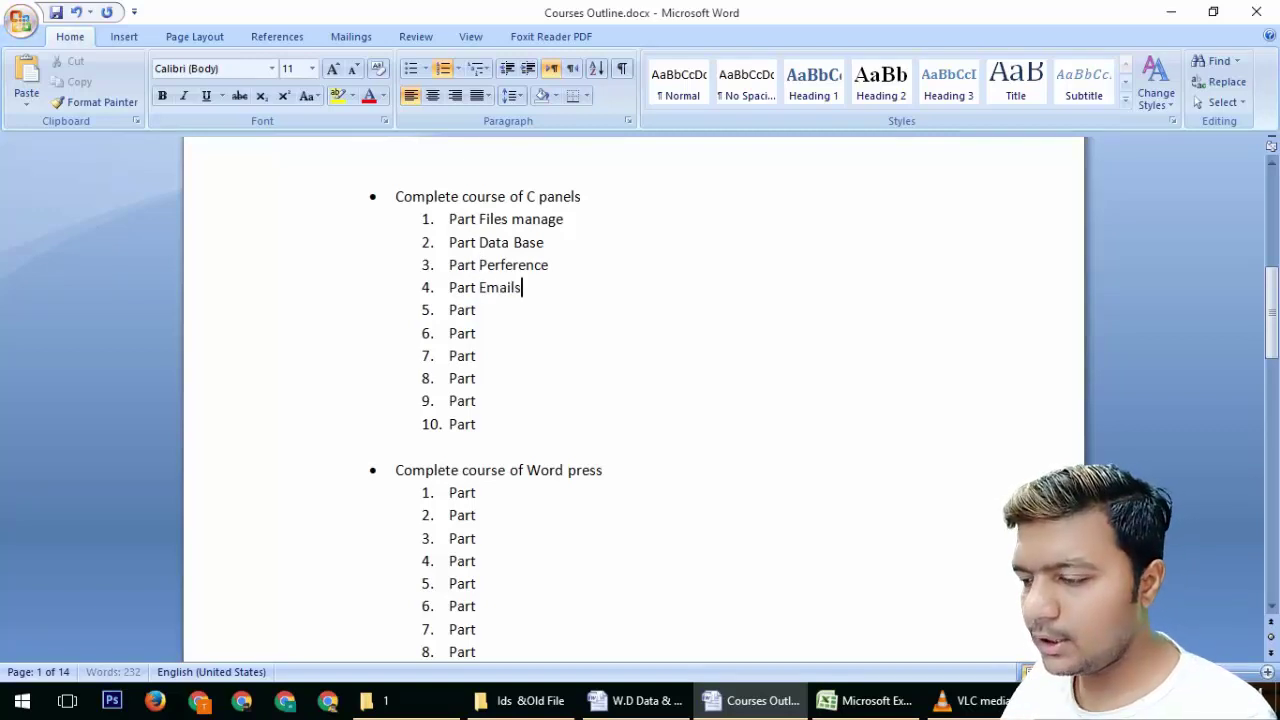
pyautogui.hotkey('ctrl', 's')
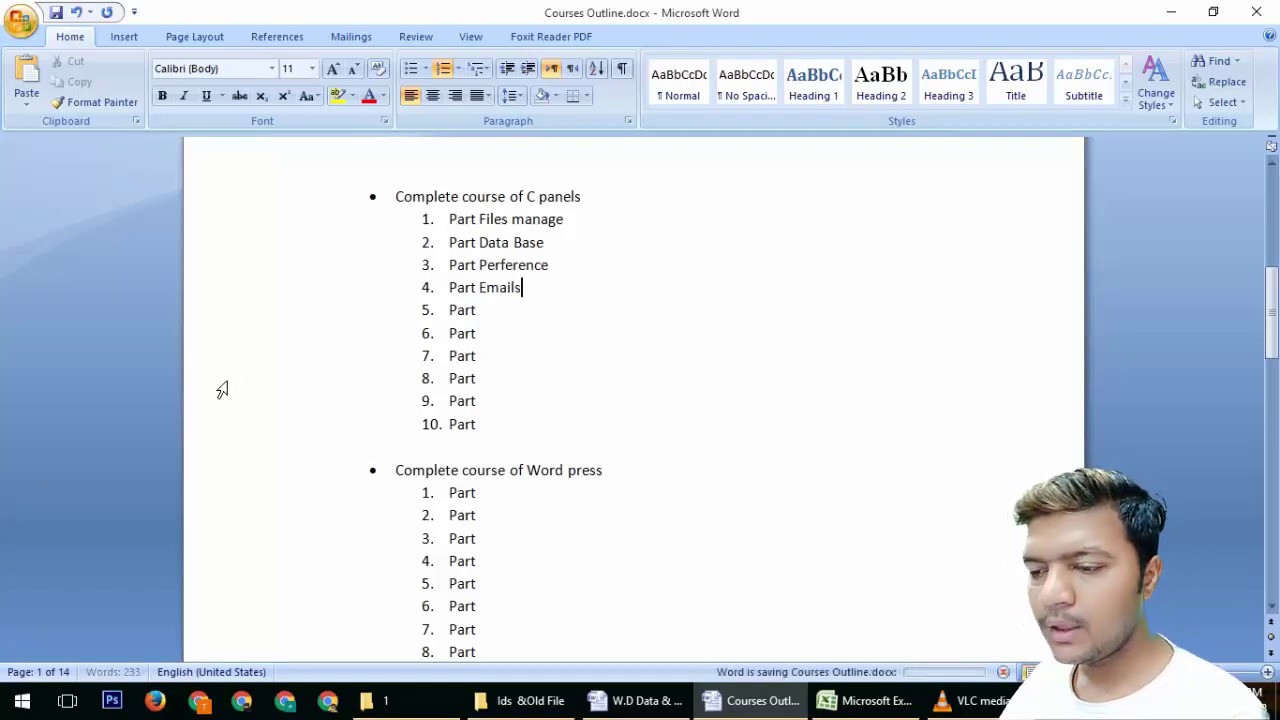
pyautogui.click(67, 700)
pyautogui.click(689, 622)
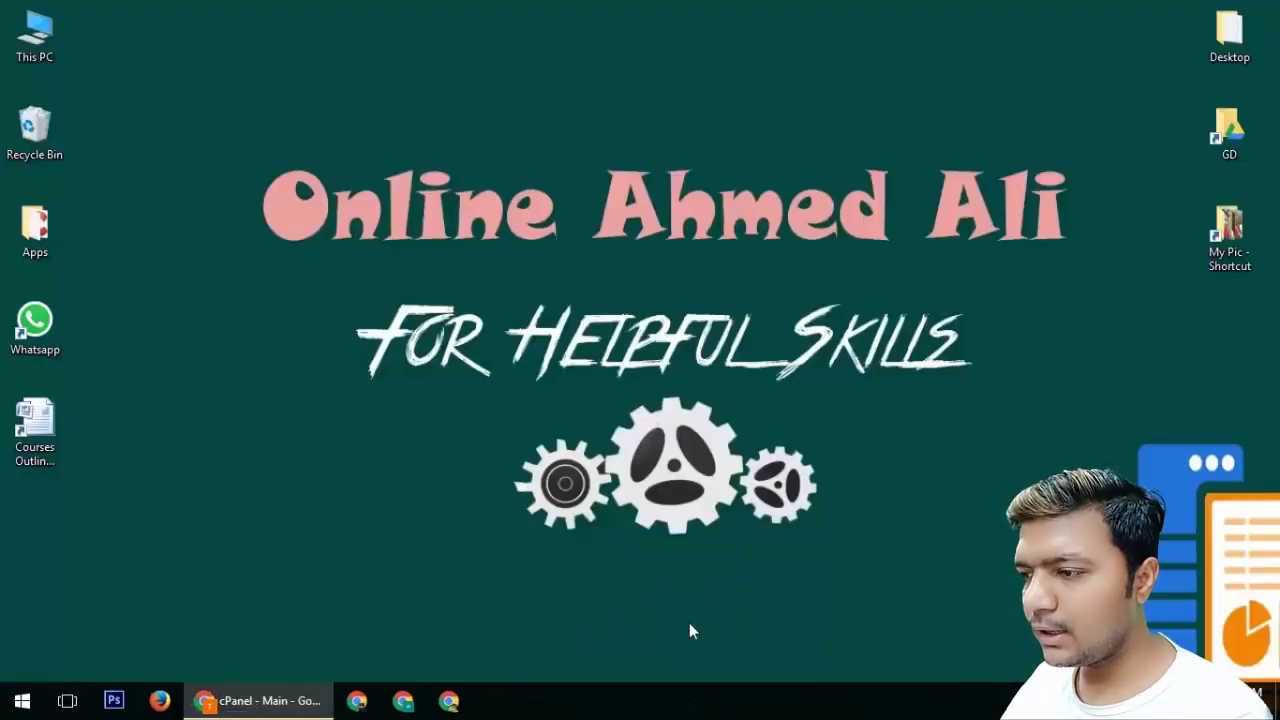
pyautogui.click(310, 700)
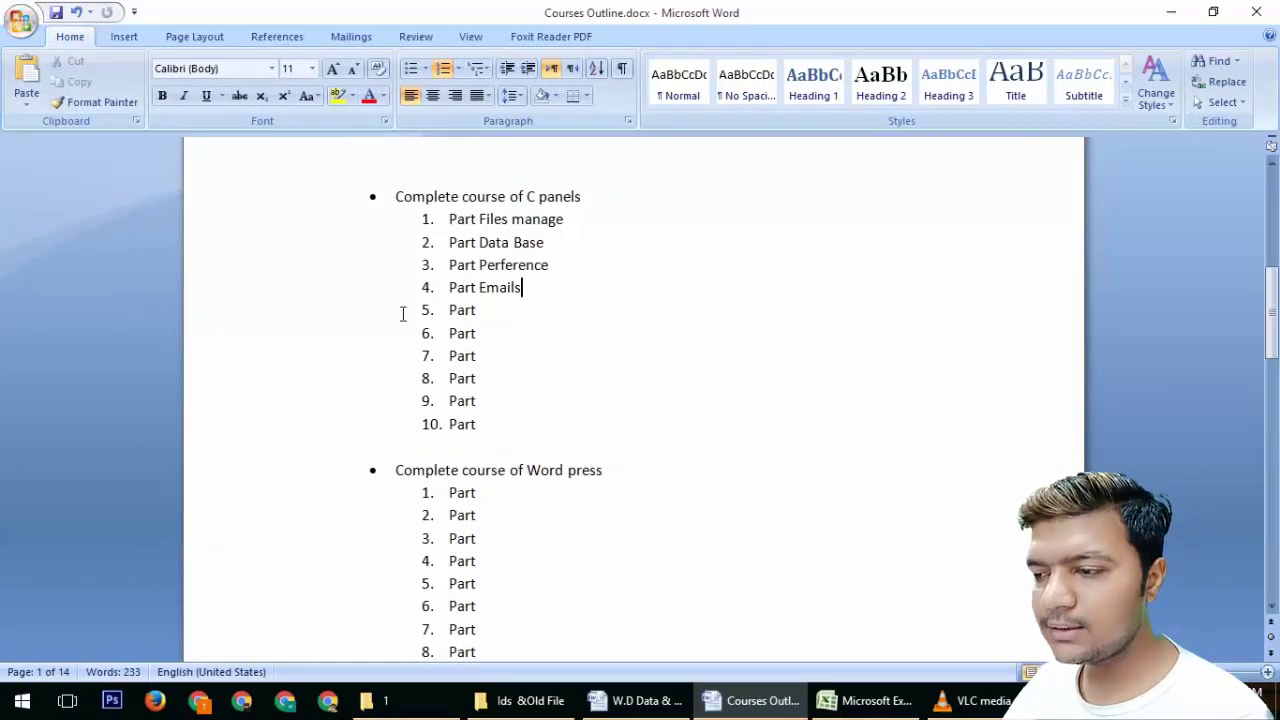
# Open Email Accounts, Autoresponders and Forwarders each in a new tab from the cPanel page
pyautogui.click(67, 700)
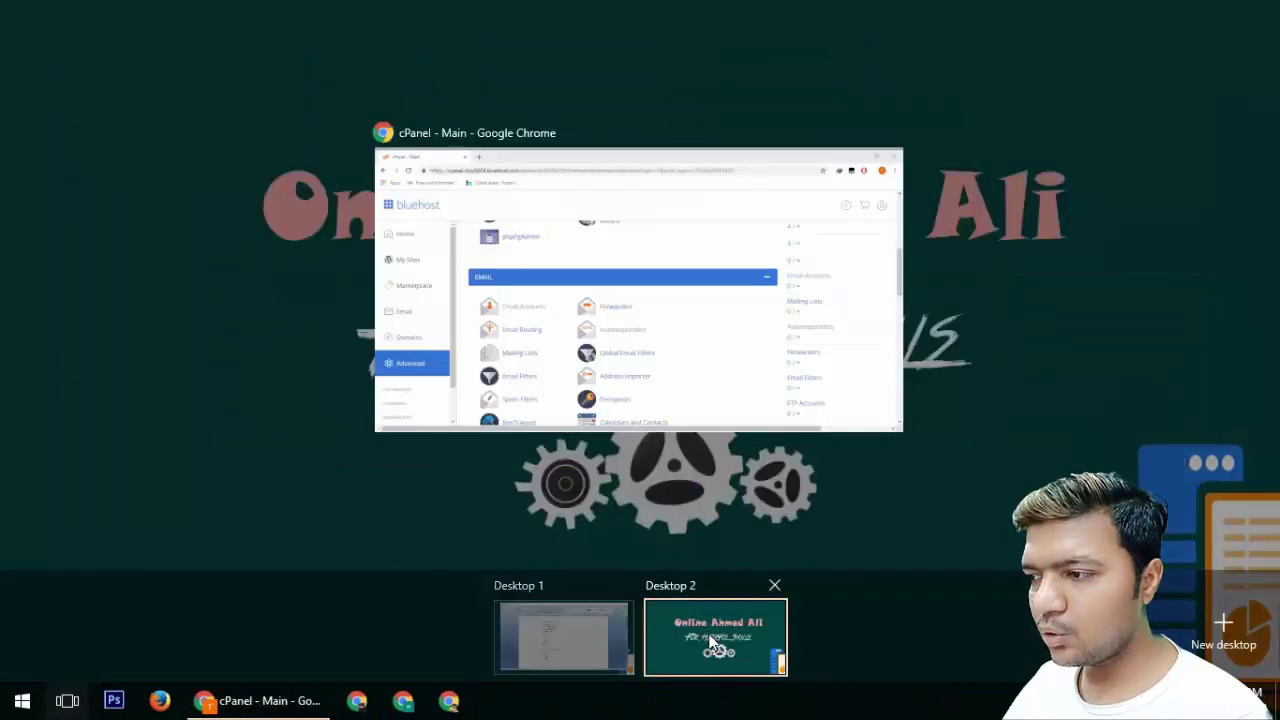
pyautogui.click(710, 641)
pyautogui.click(272, 700)
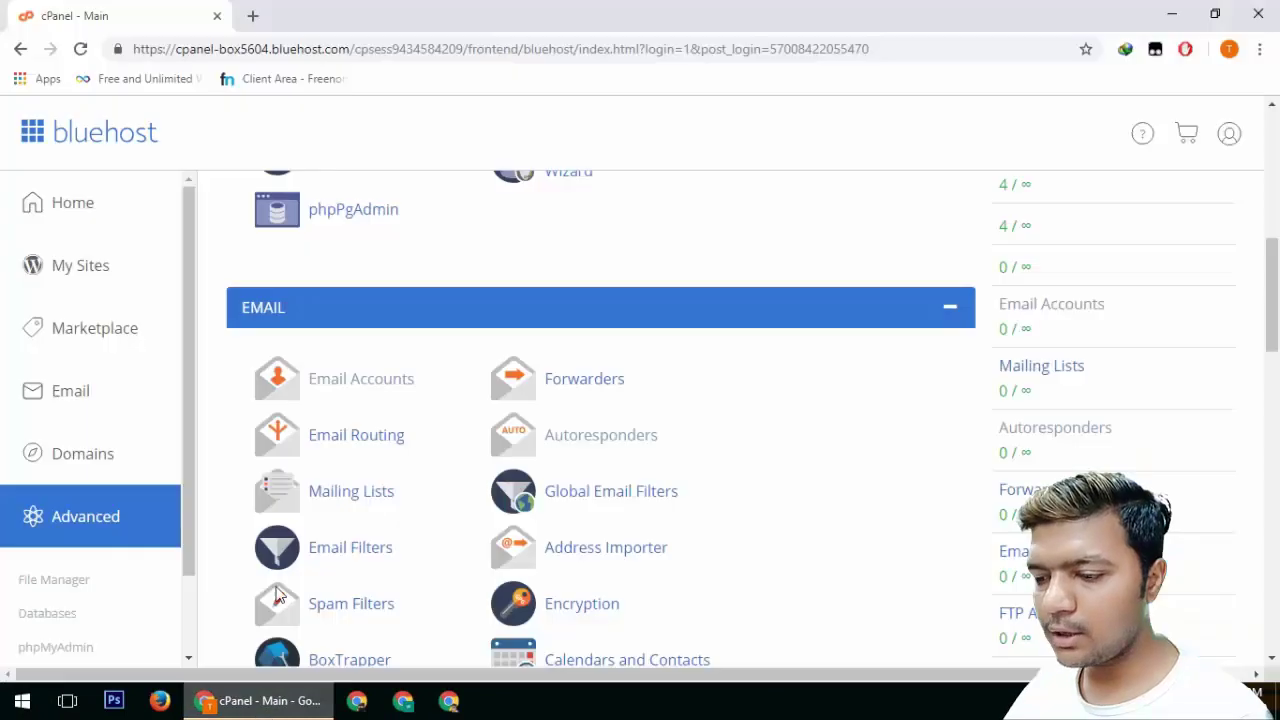
pyautogui.scroll(-1, 363, 403)
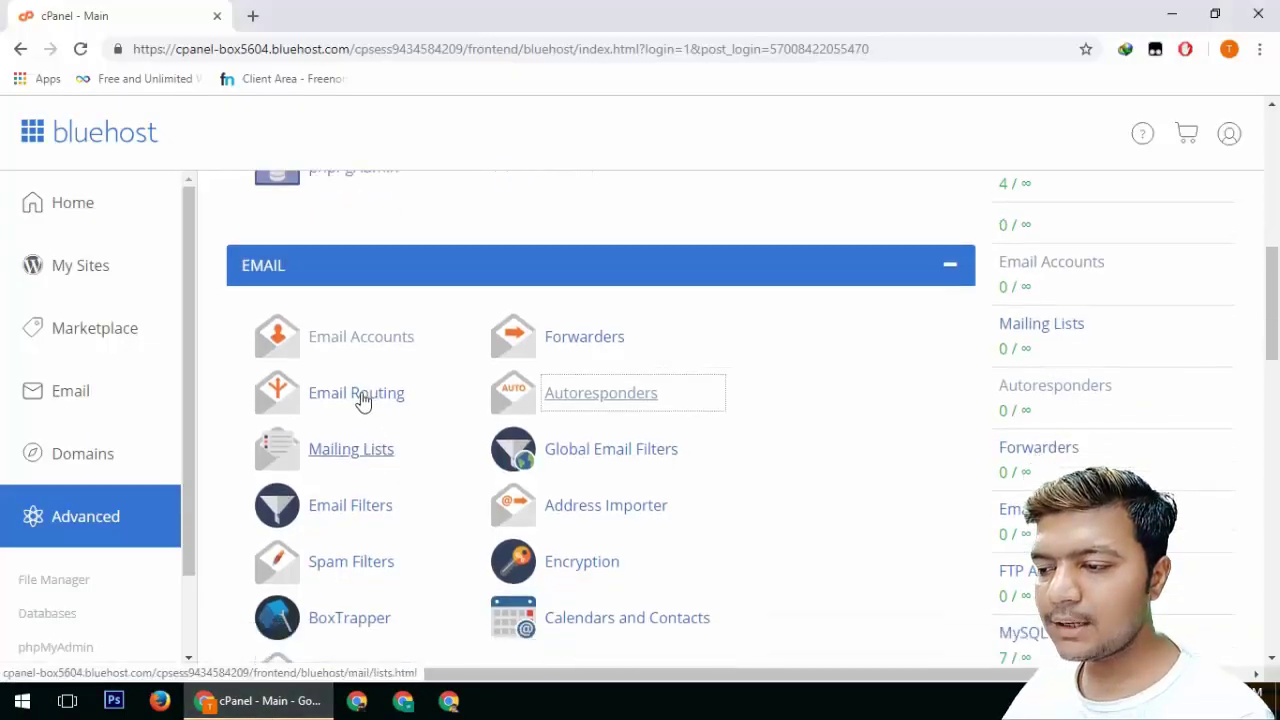
pyautogui.rightClick(347, 287)
pyautogui.click(372, 299)
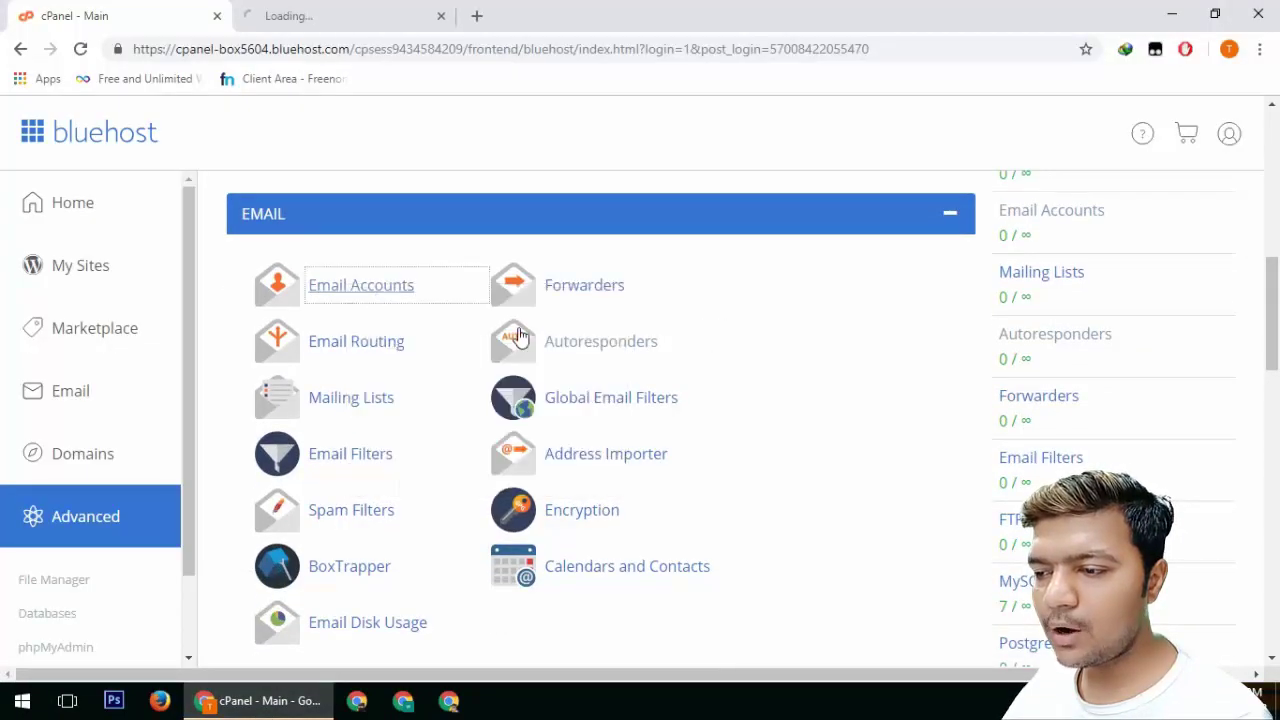
pyautogui.rightClick(587, 343)
pyautogui.click(620, 356)
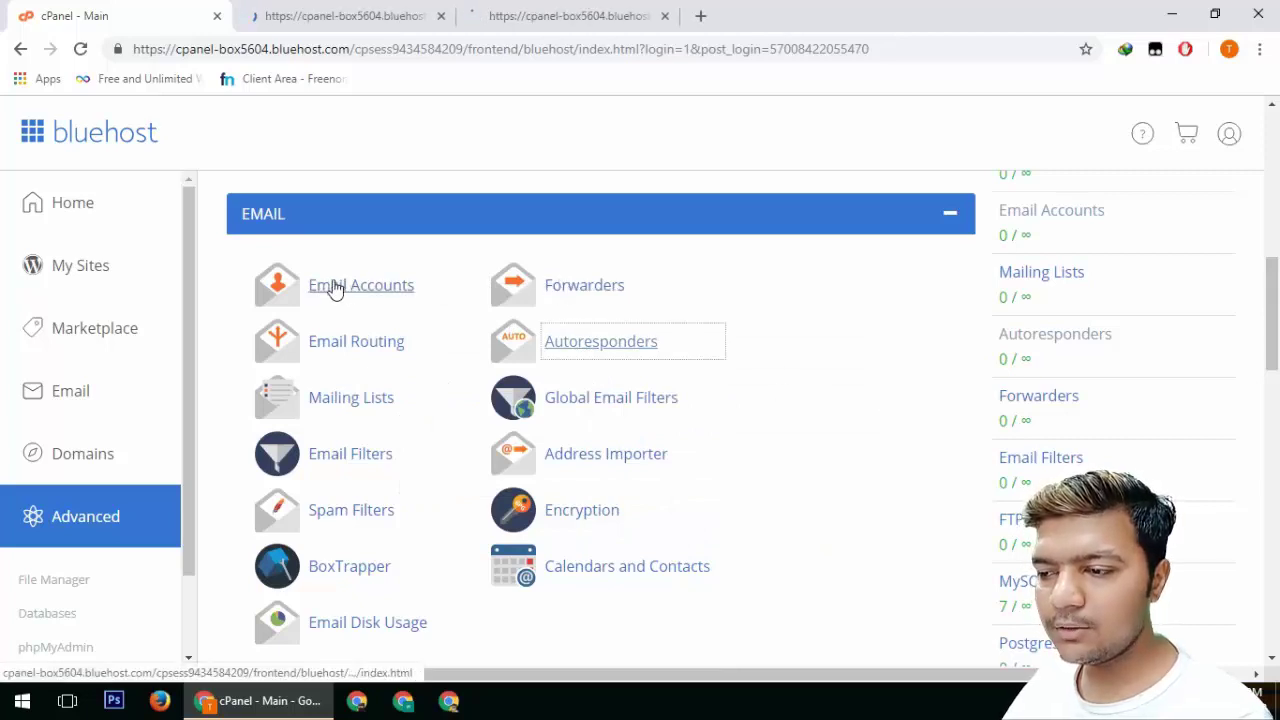
pyautogui.click(581, 343)
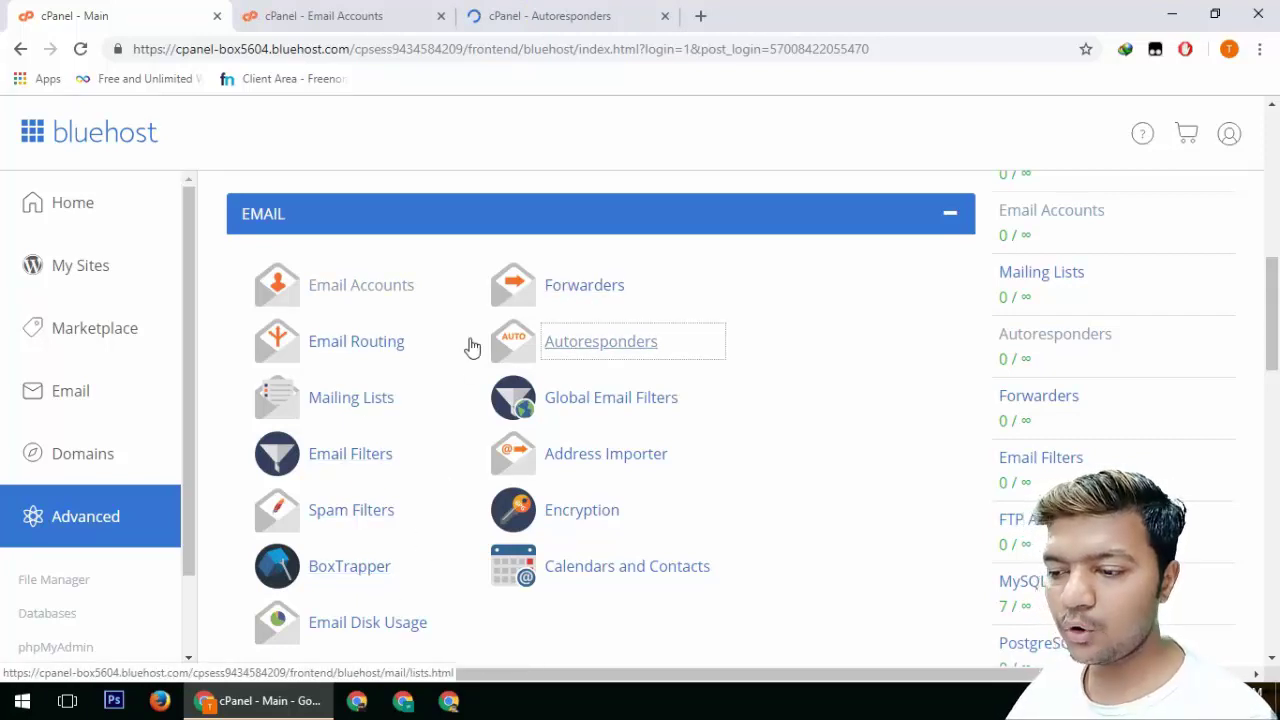
pyautogui.rightClick(578, 290)
pyautogui.click(600, 296)
pyautogui.click(771, 28)
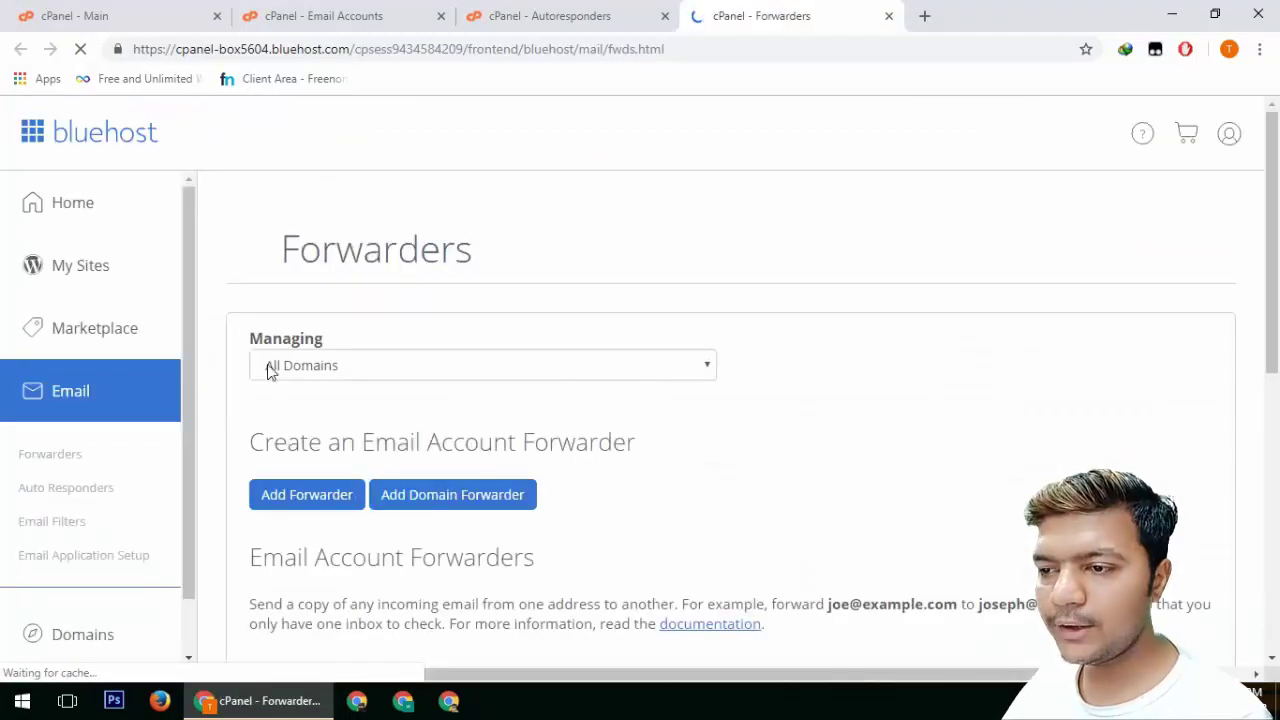
pyautogui.scroll(-1, 725, 486)
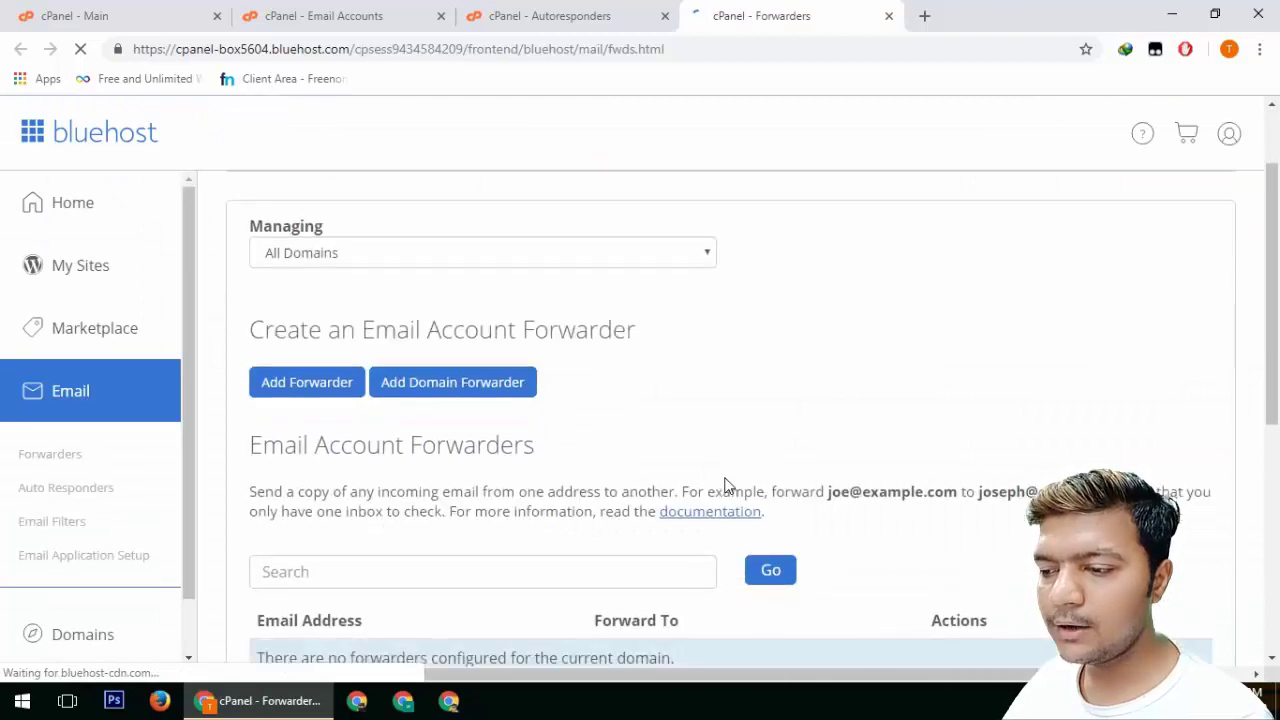
pyautogui.scroll(-5, 725, 486)
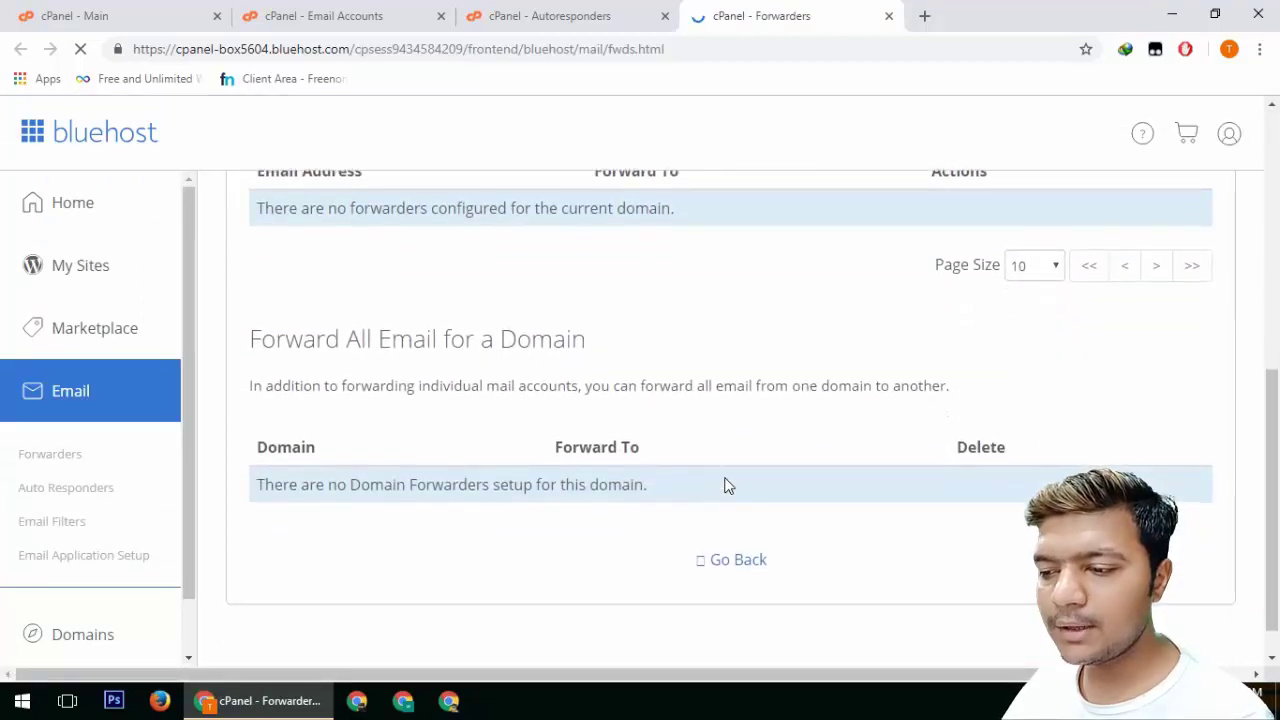
pyautogui.hotkey('ctrl', 'w')
pyautogui.click(149, 12)
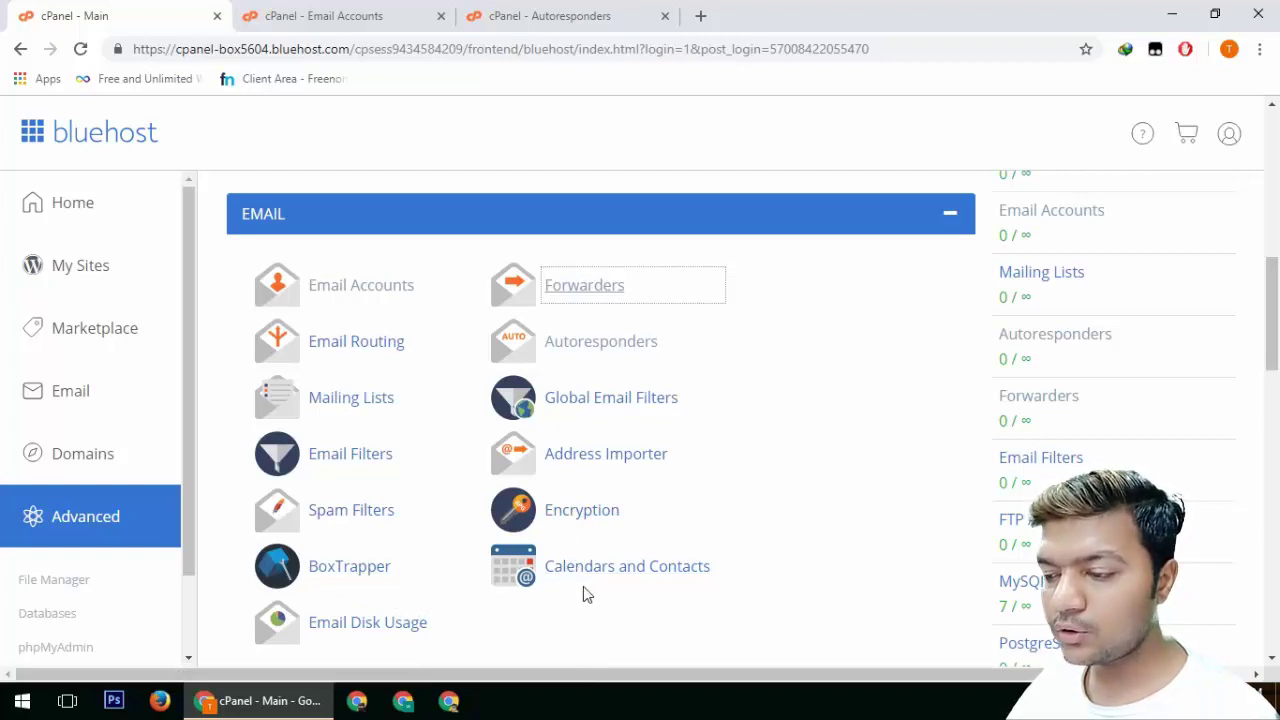
# View Email Disk Usage, noting INBOX's 10 messages, then go to the Email Accounts tab
pyautogui.scroll(-1, 670, 593)
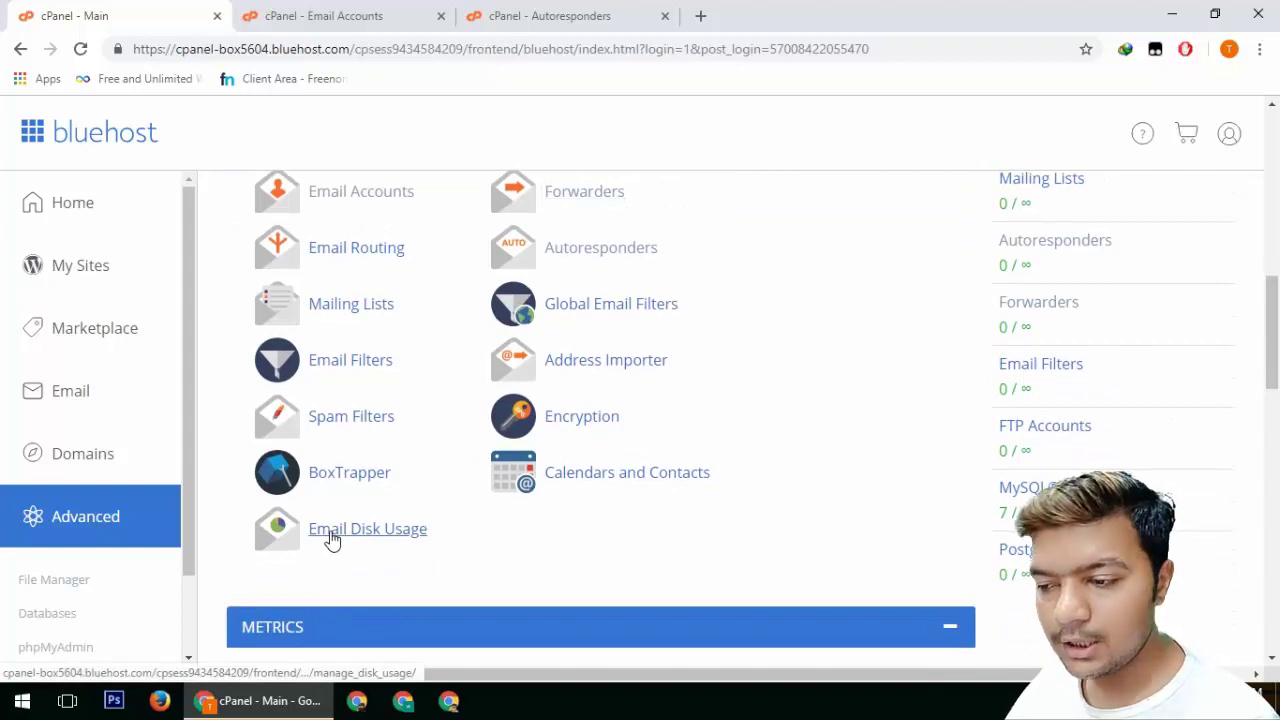
pyautogui.click(332, 540)
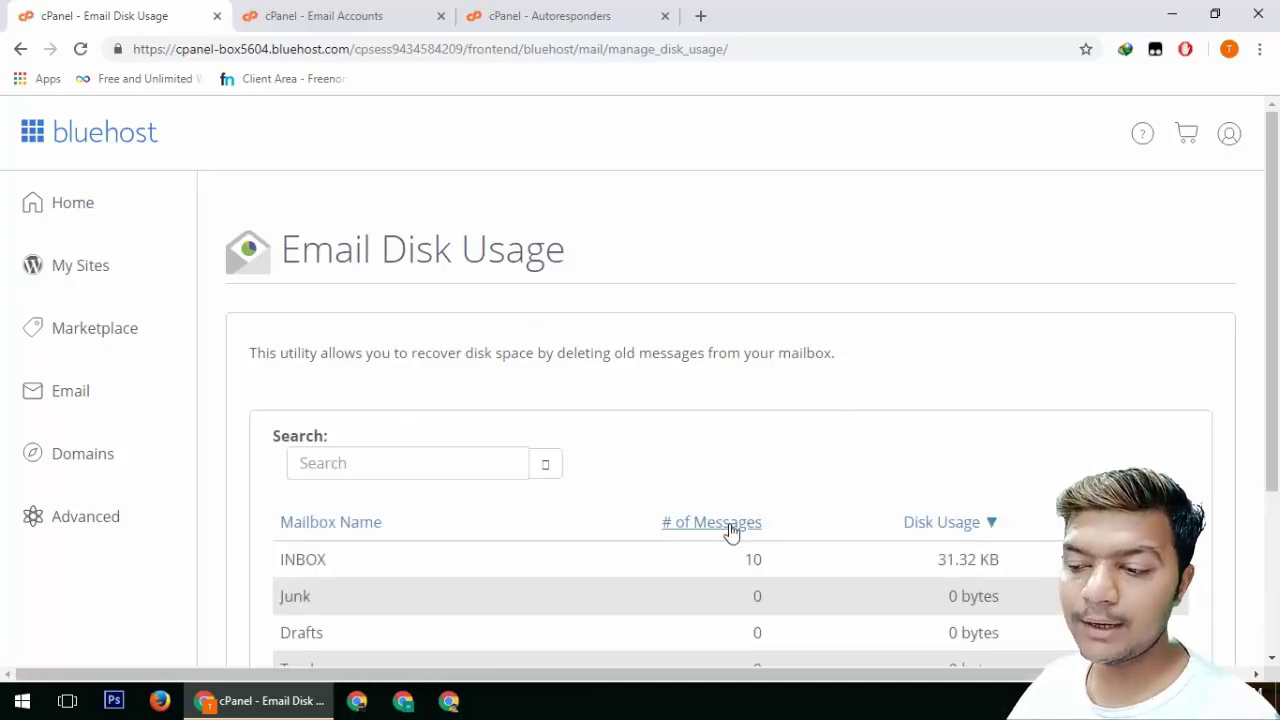
pyautogui.scroll(-3, 731, 531)
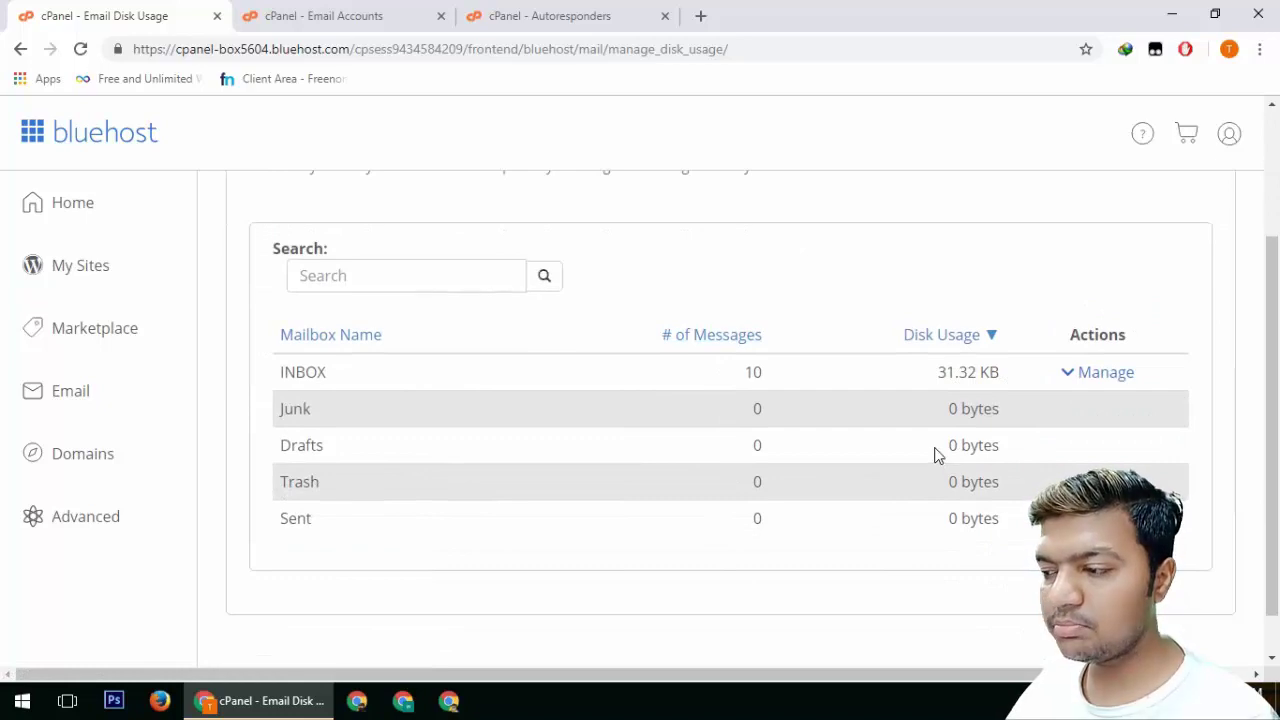
pyautogui.doubleClick(755, 372)
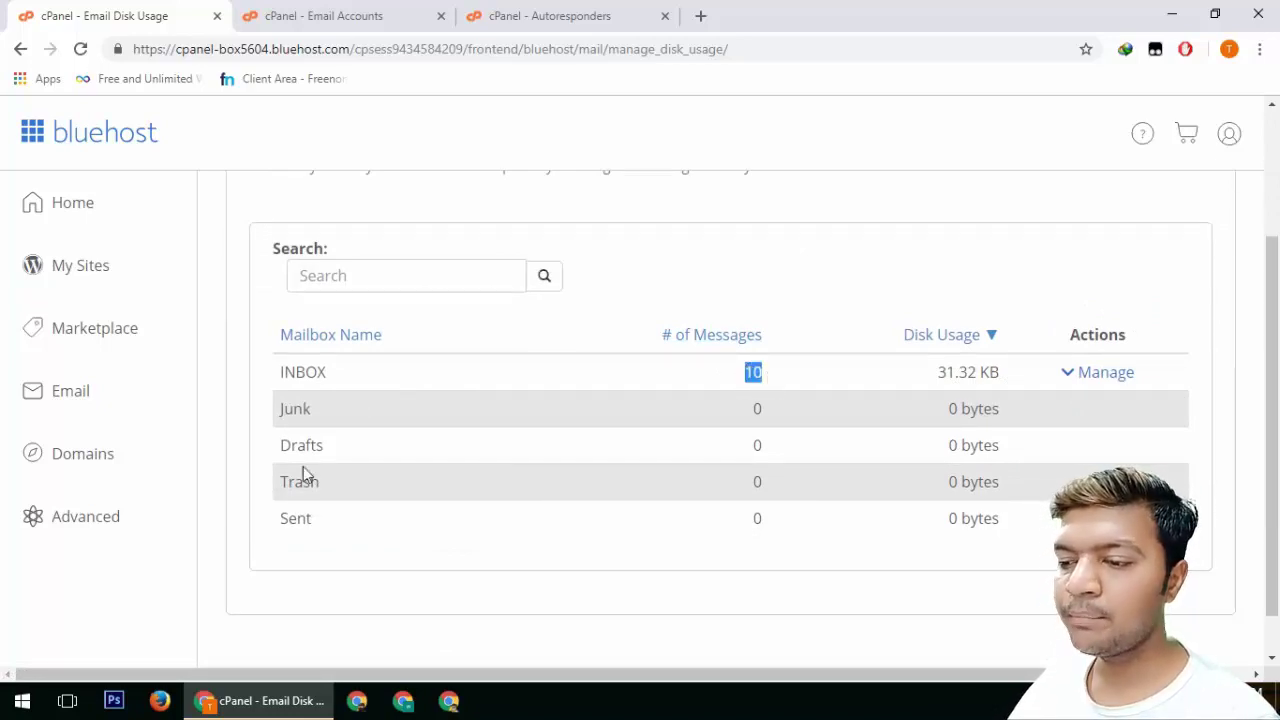
pyautogui.click(360, 12)
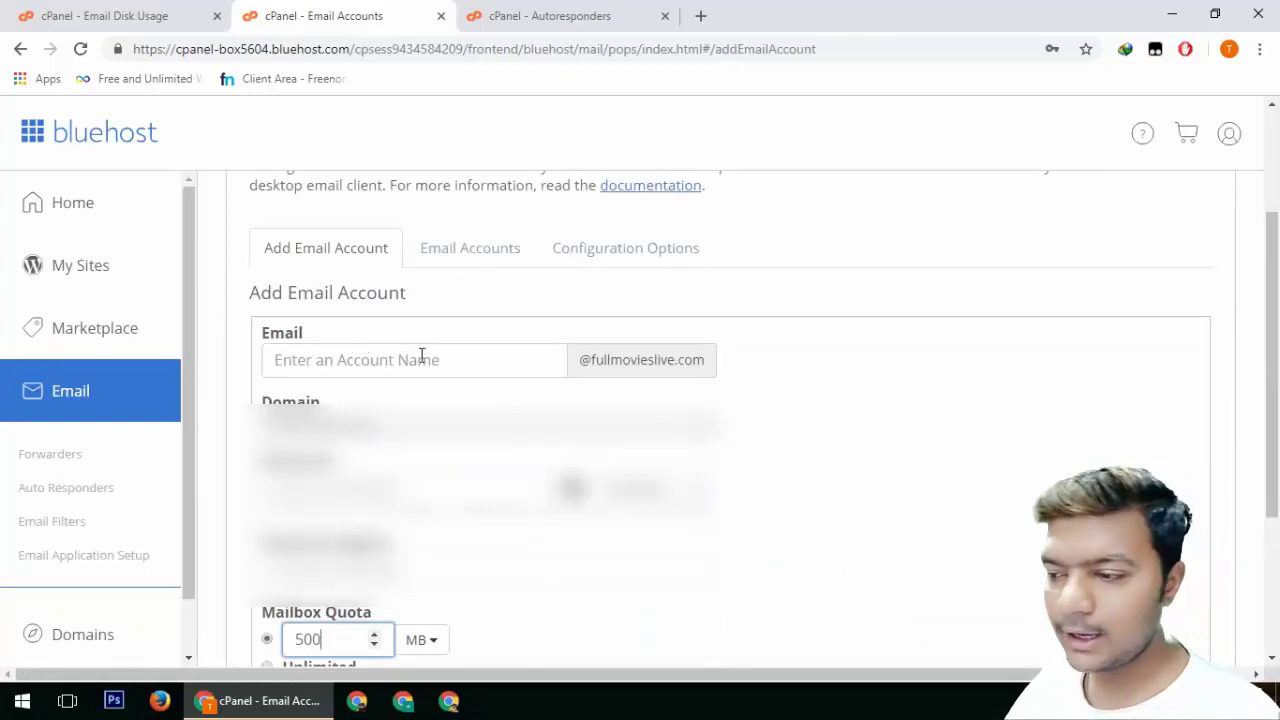
# Choose domain creatorsacadmy.com, enter the account name, and fill both password fields with a generated password
pyautogui.click(565, 424)
pyautogui.click(382, 505)
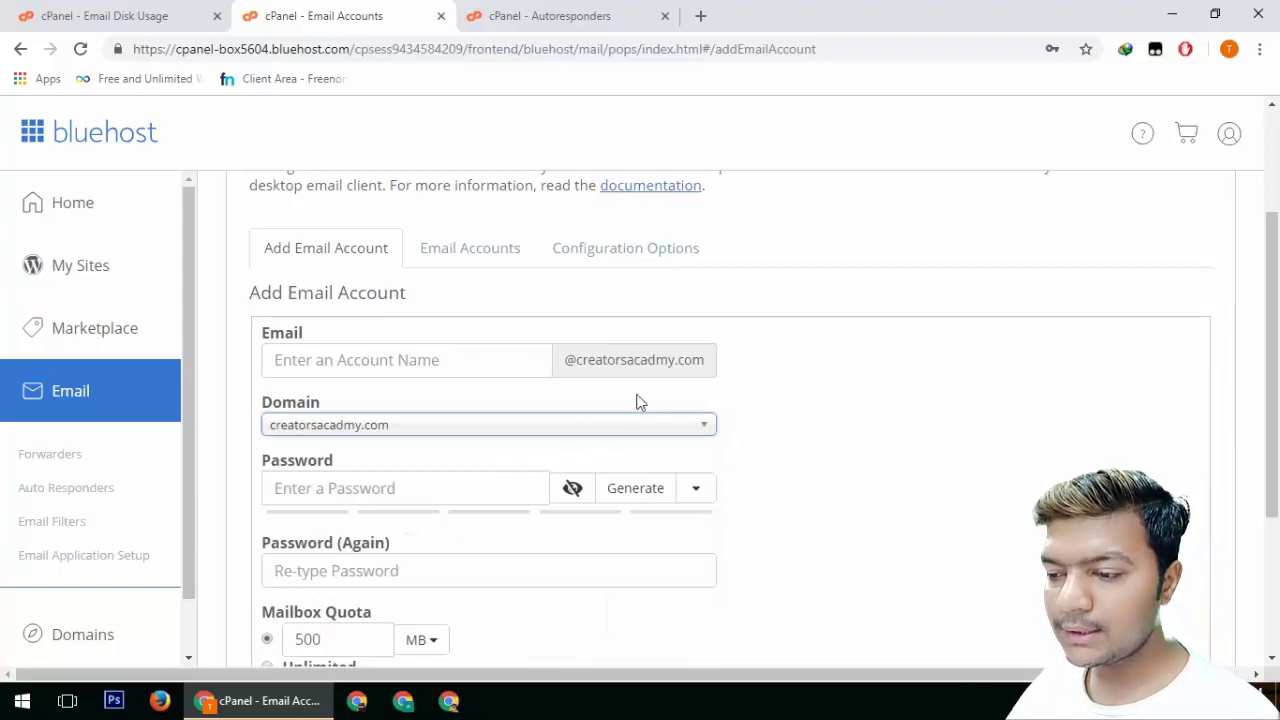
pyautogui.click(465, 362)
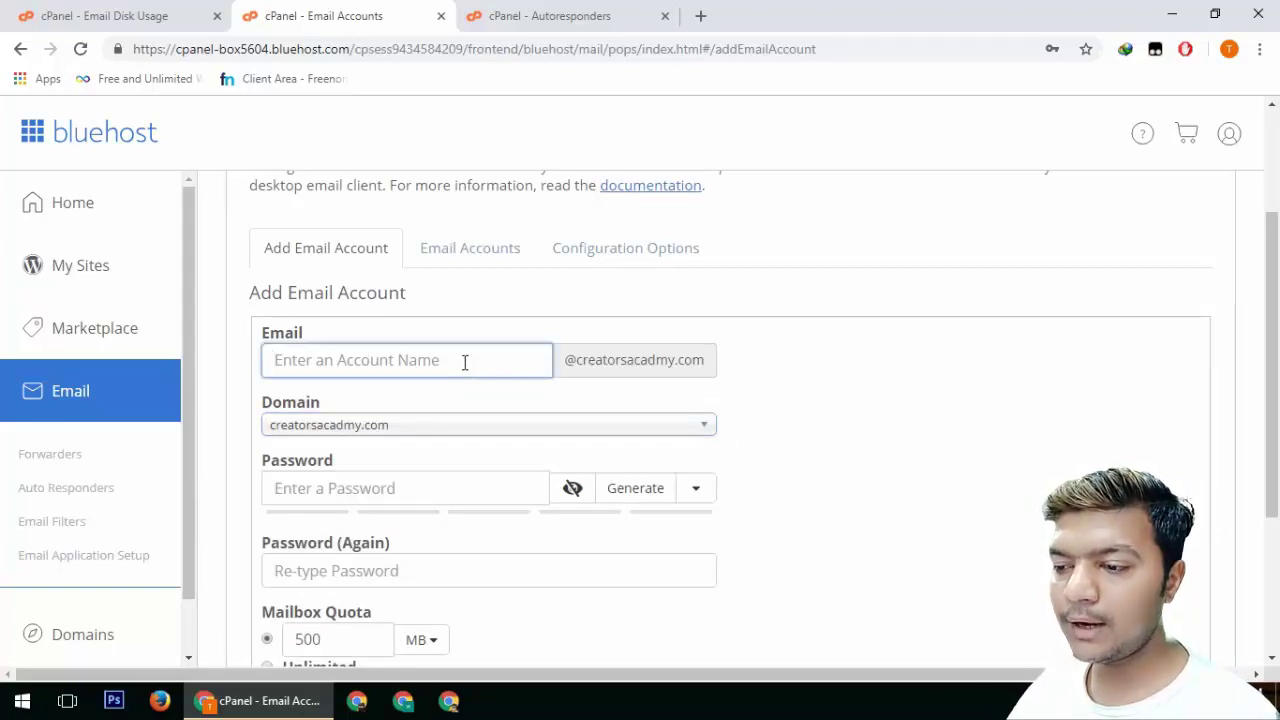
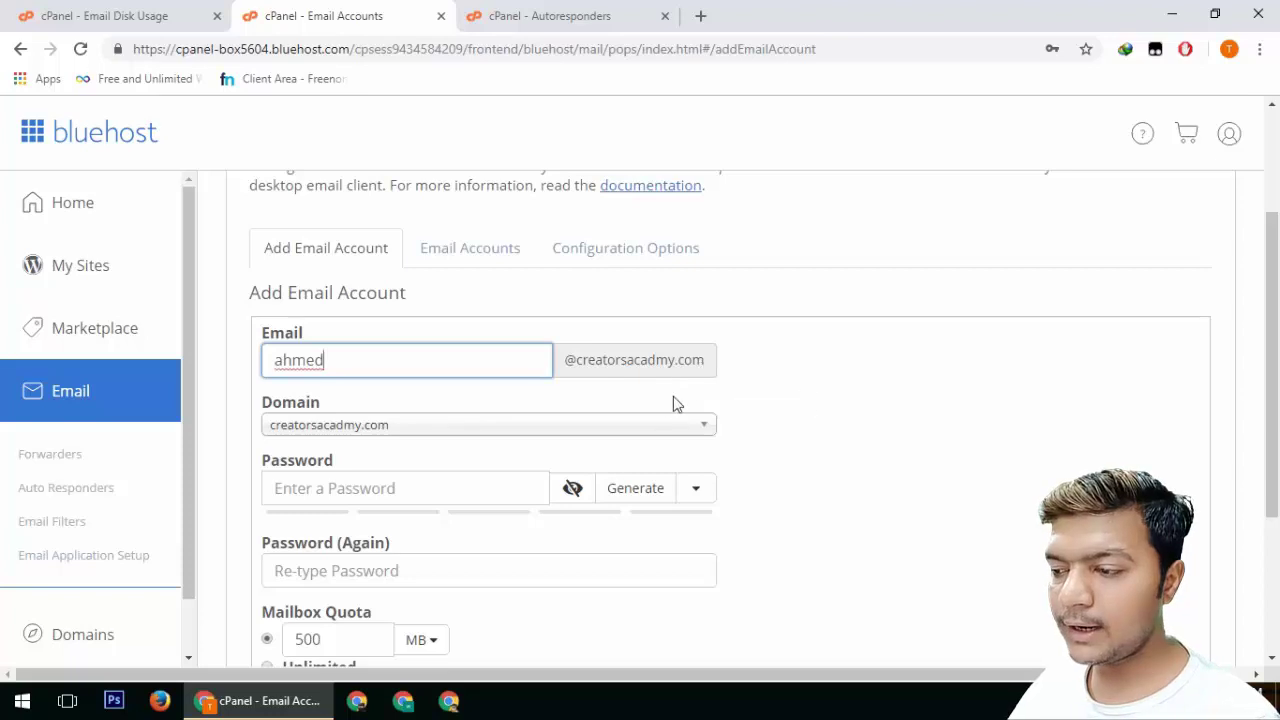
pyautogui.click(640, 494)
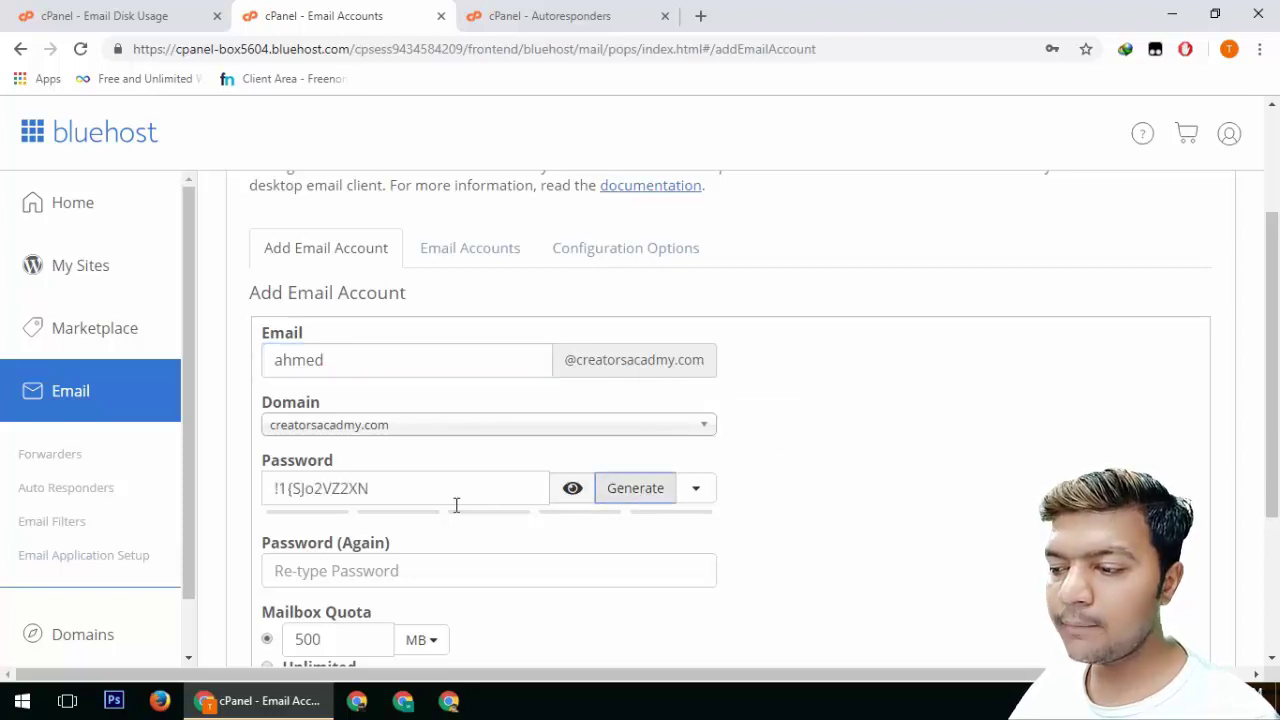
pyautogui.moveTo(471, 500); pyautogui.dragTo(262, 495)
pyautogui.click(631, 591)
pyautogui.hotkey('ctrl', 'v')
# Give the mailbox Unlimited quota and create the account, declining the browser's password save
pyautogui.scroll(-2, 833, 555)
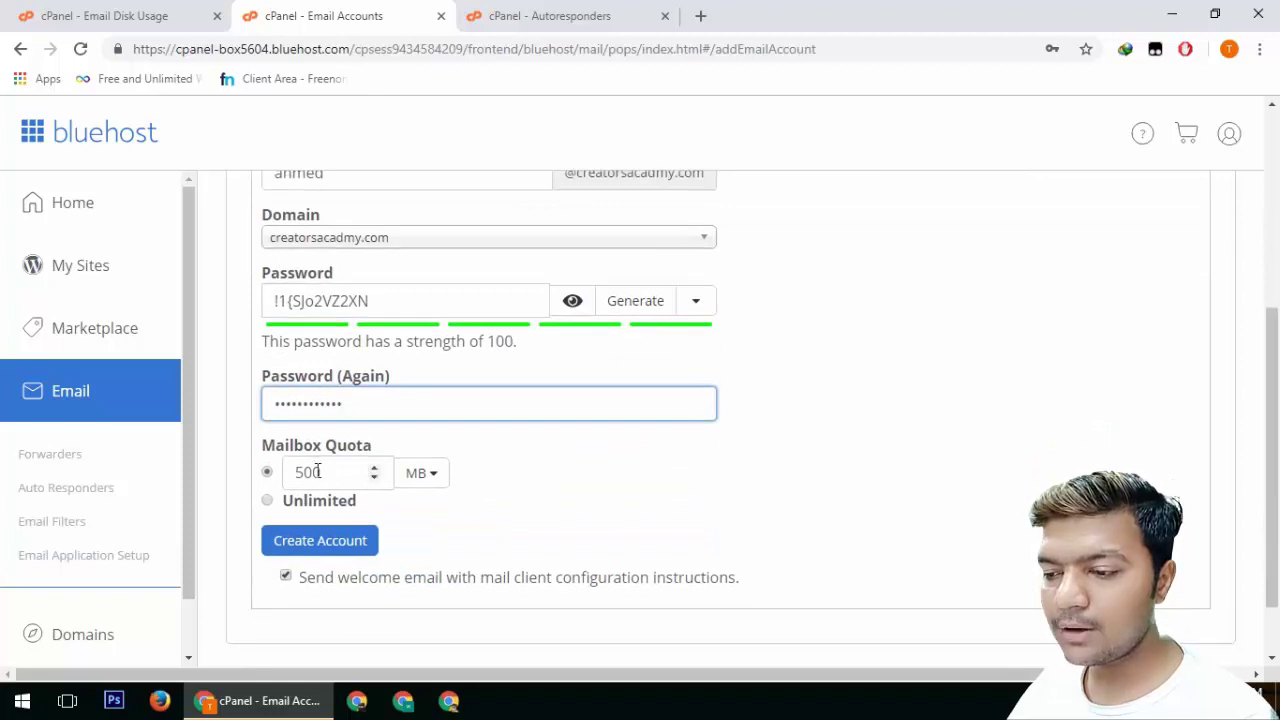
pyautogui.click(267, 501)
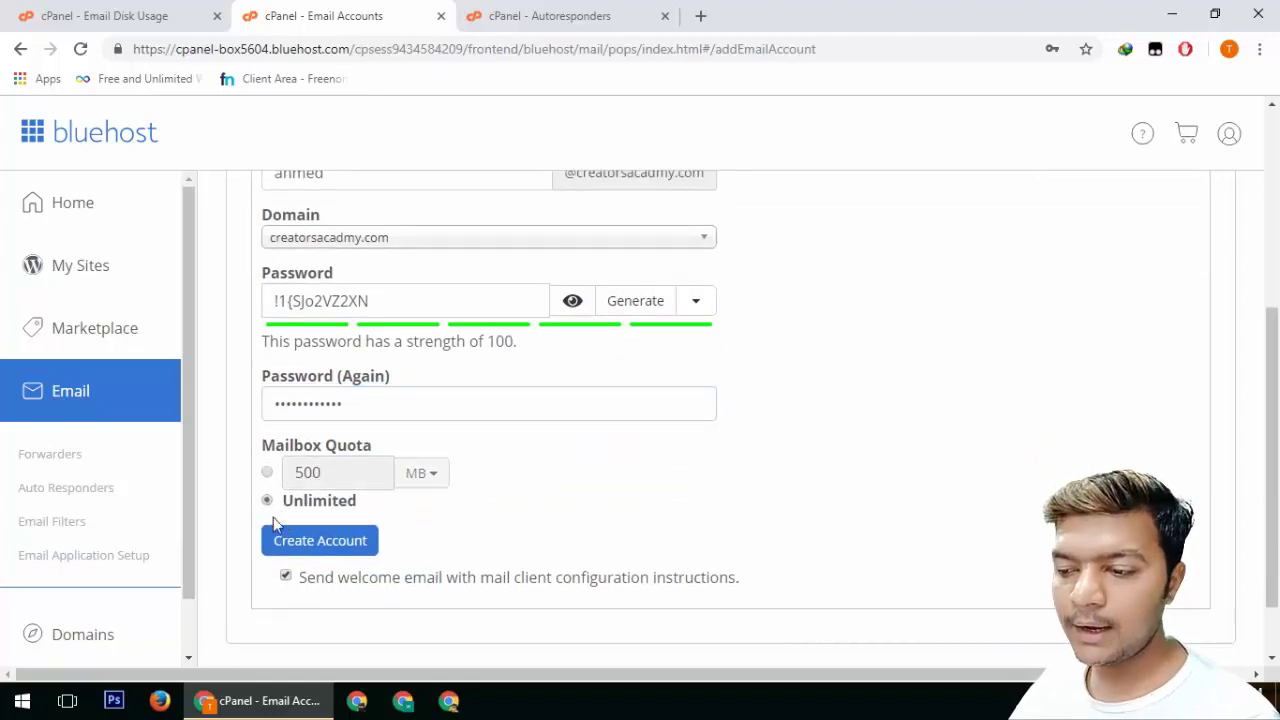
pyautogui.scroll(-1, 327, 550)
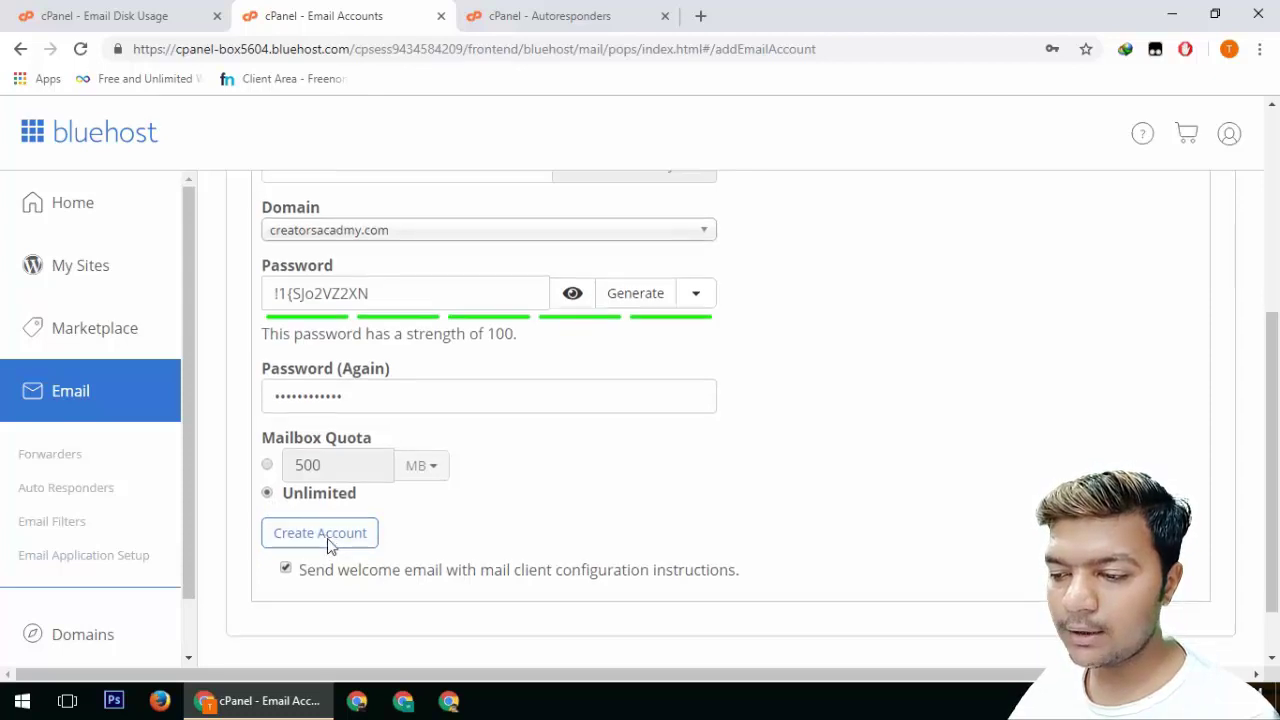
pyautogui.click(330, 465)
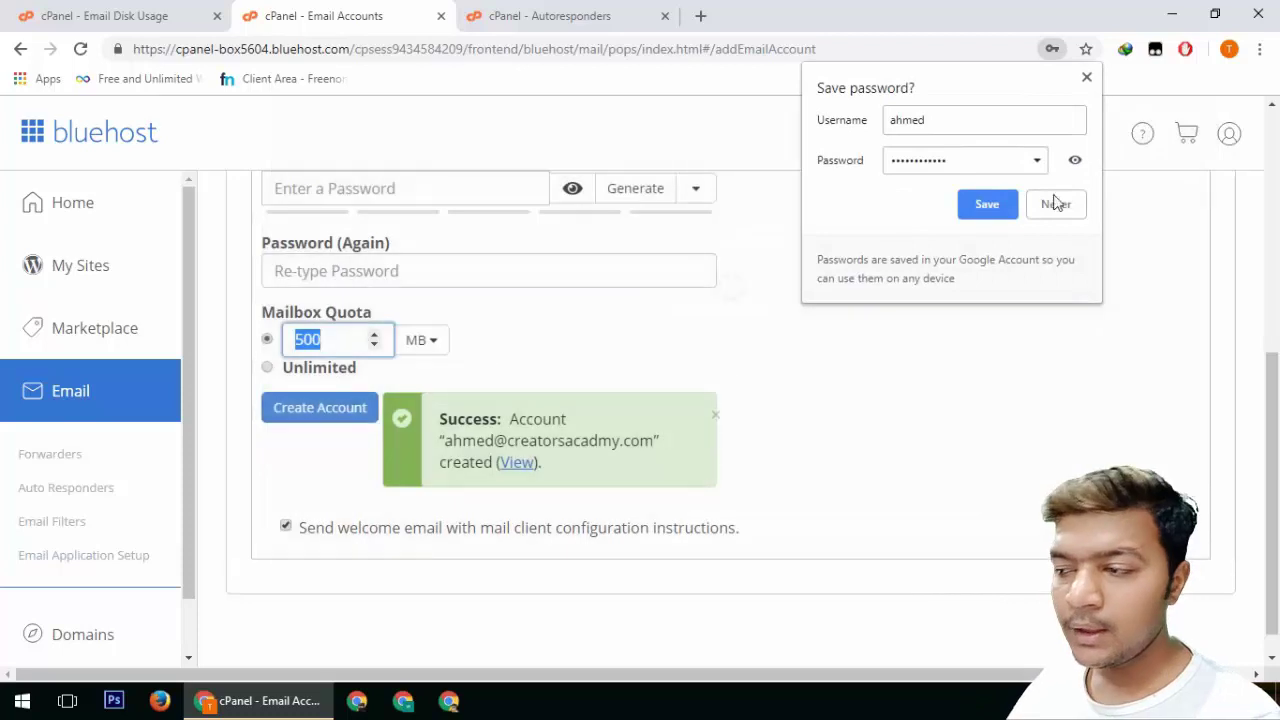
pyautogui.click(987, 208)
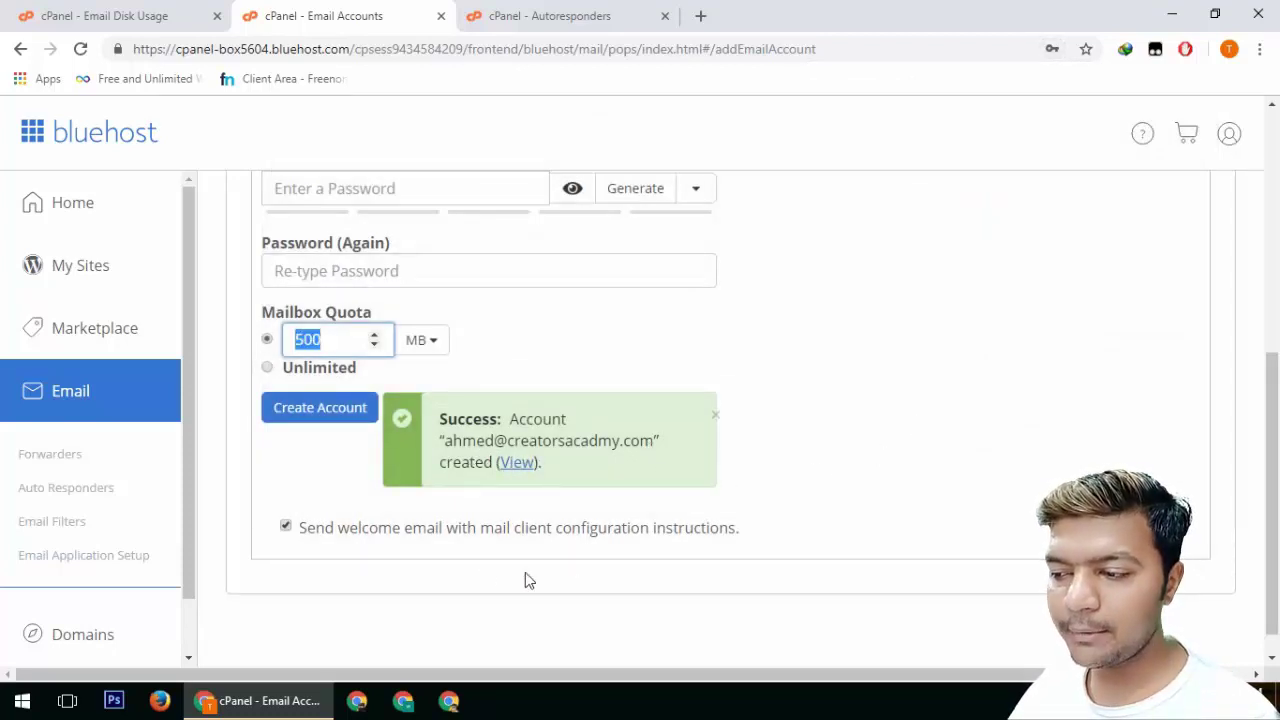
pyautogui.scroll(3, 481, 565)
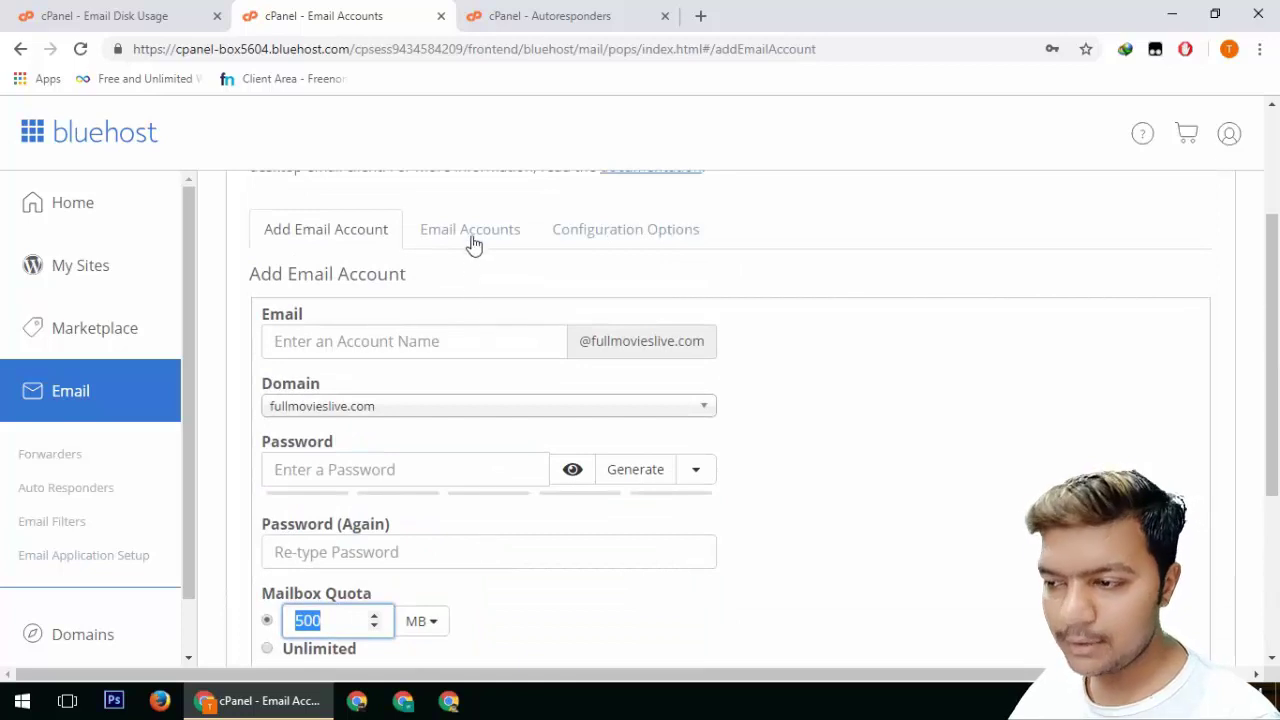
# Launch webmail for the new account, review its configuration options, then view the Webmail tab
pyautogui.click(473, 236)
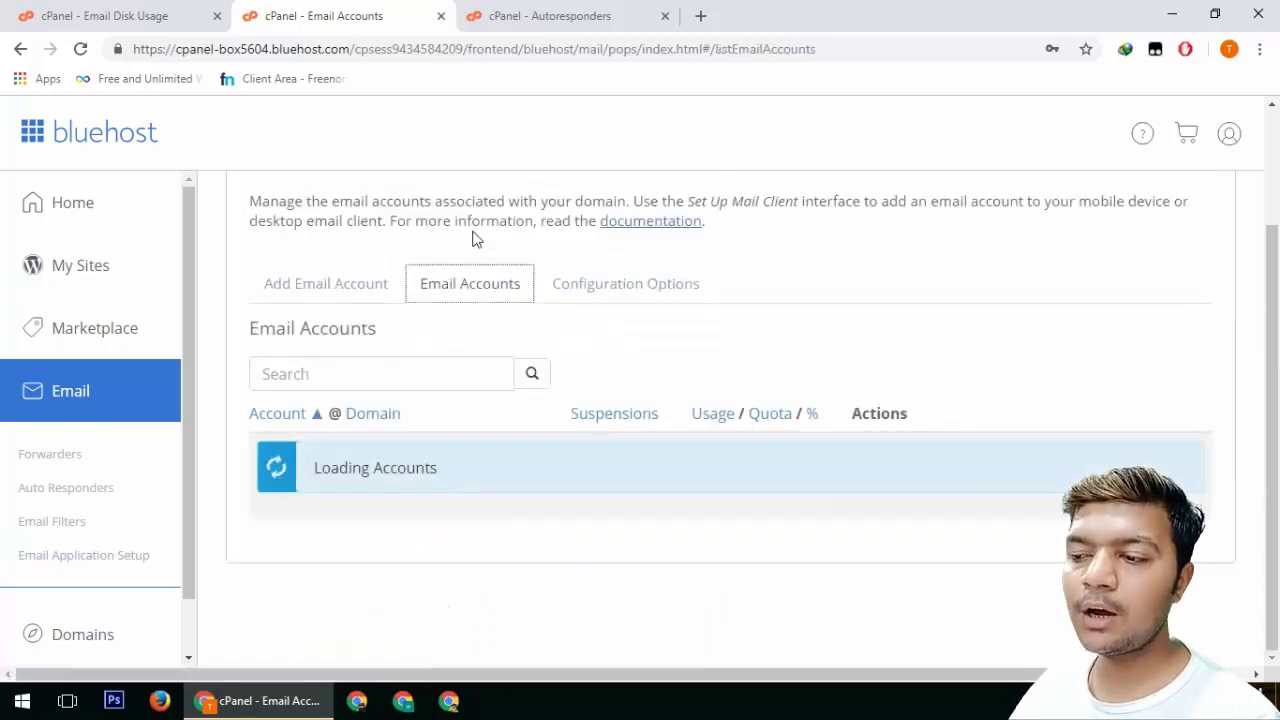
pyautogui.click(494, 245)
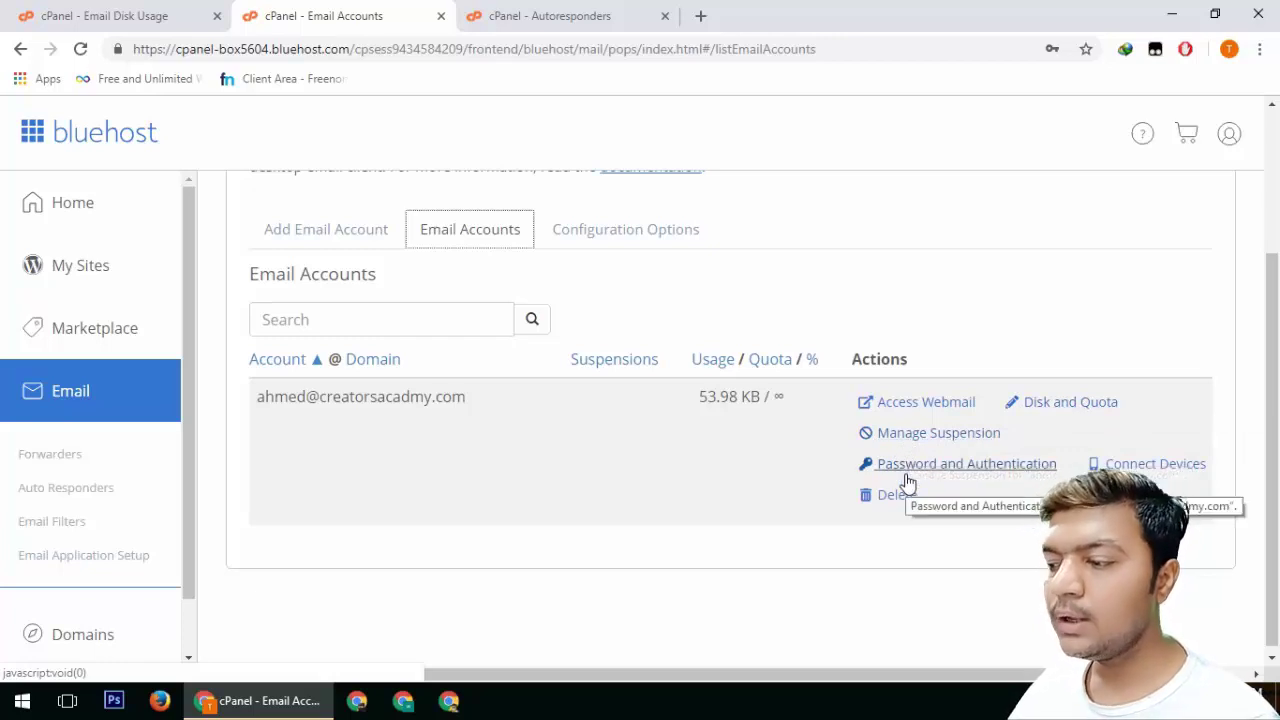
pyautogui.click(914, 410)
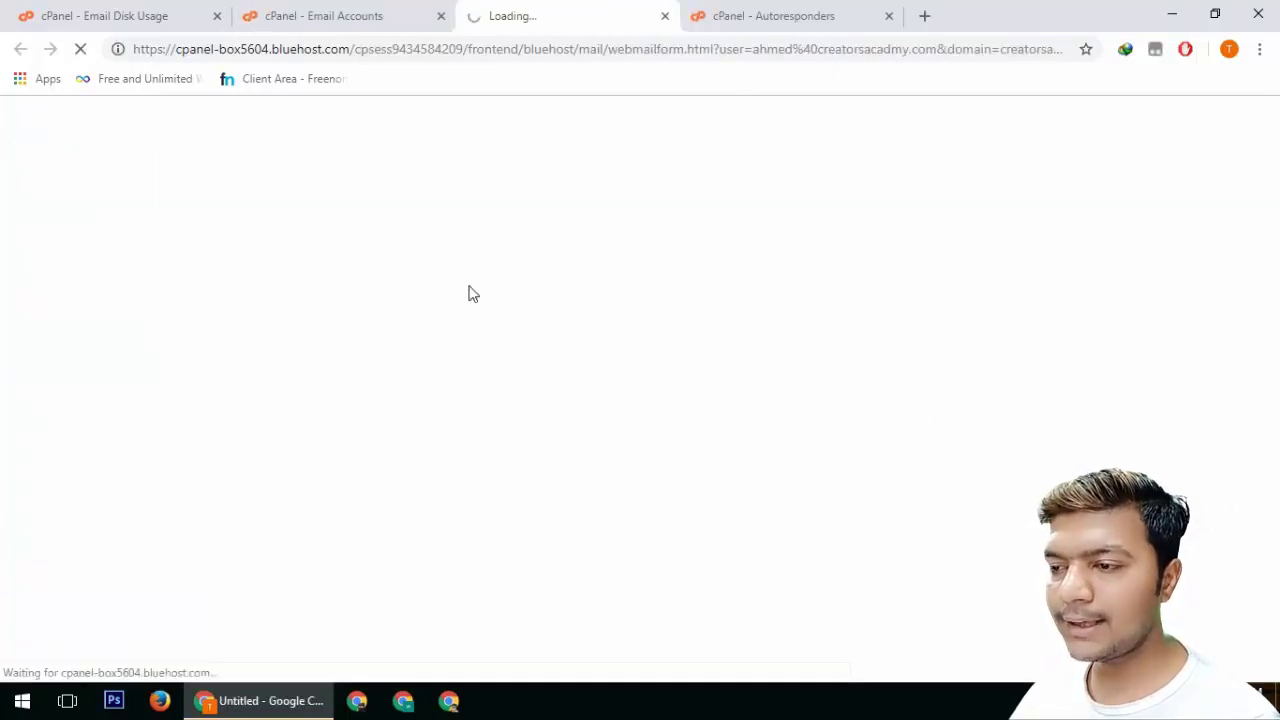
pyautogui.click(371, 12)
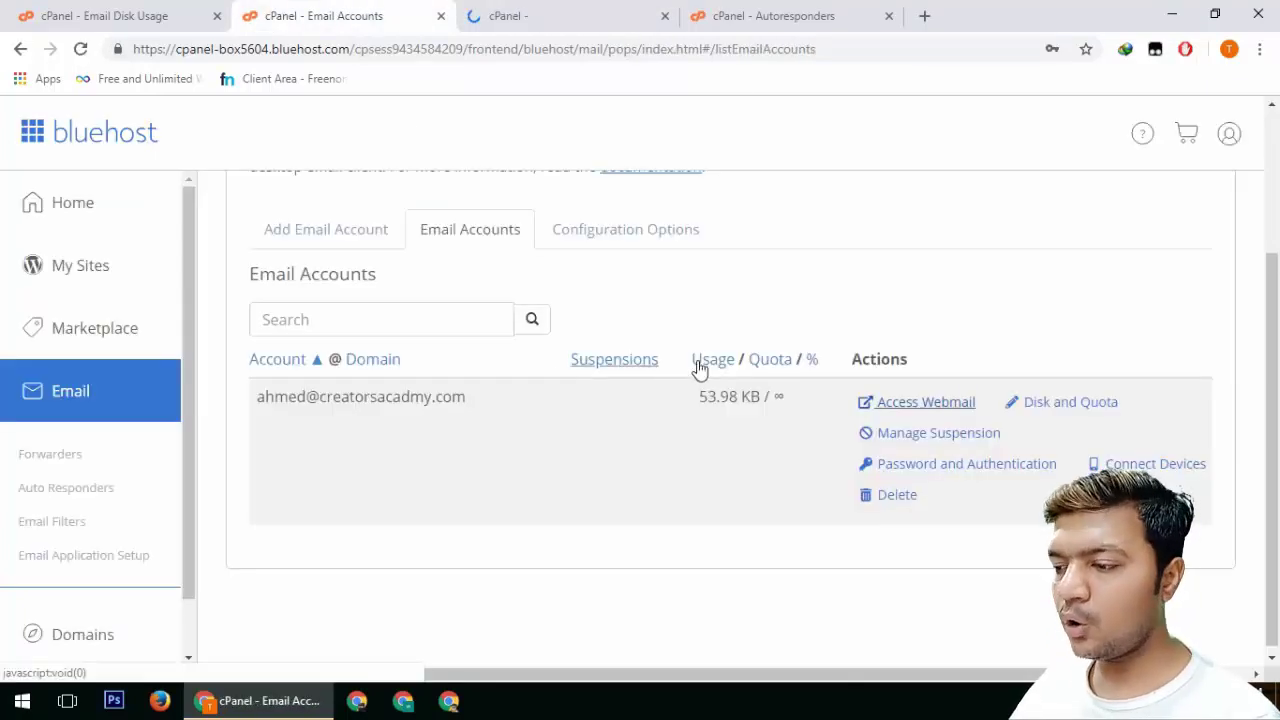
pyautogui.click(578, 232)
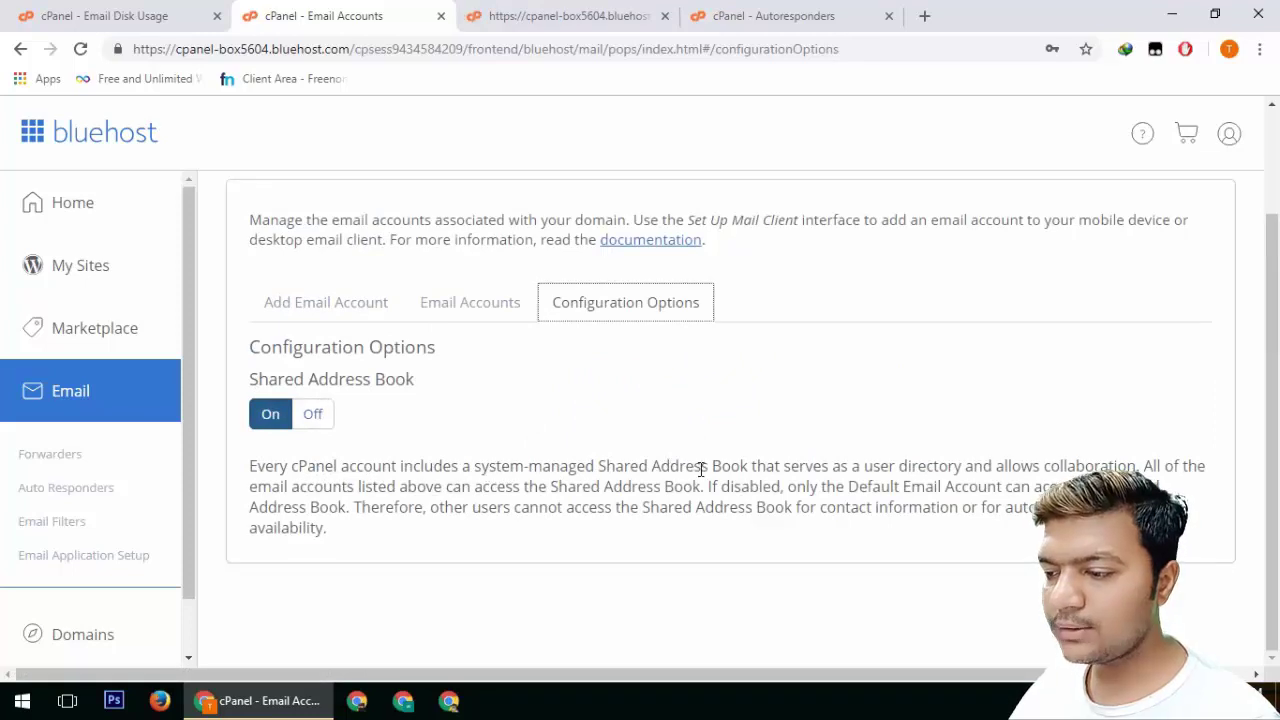
pyautogui.click(496, 12)
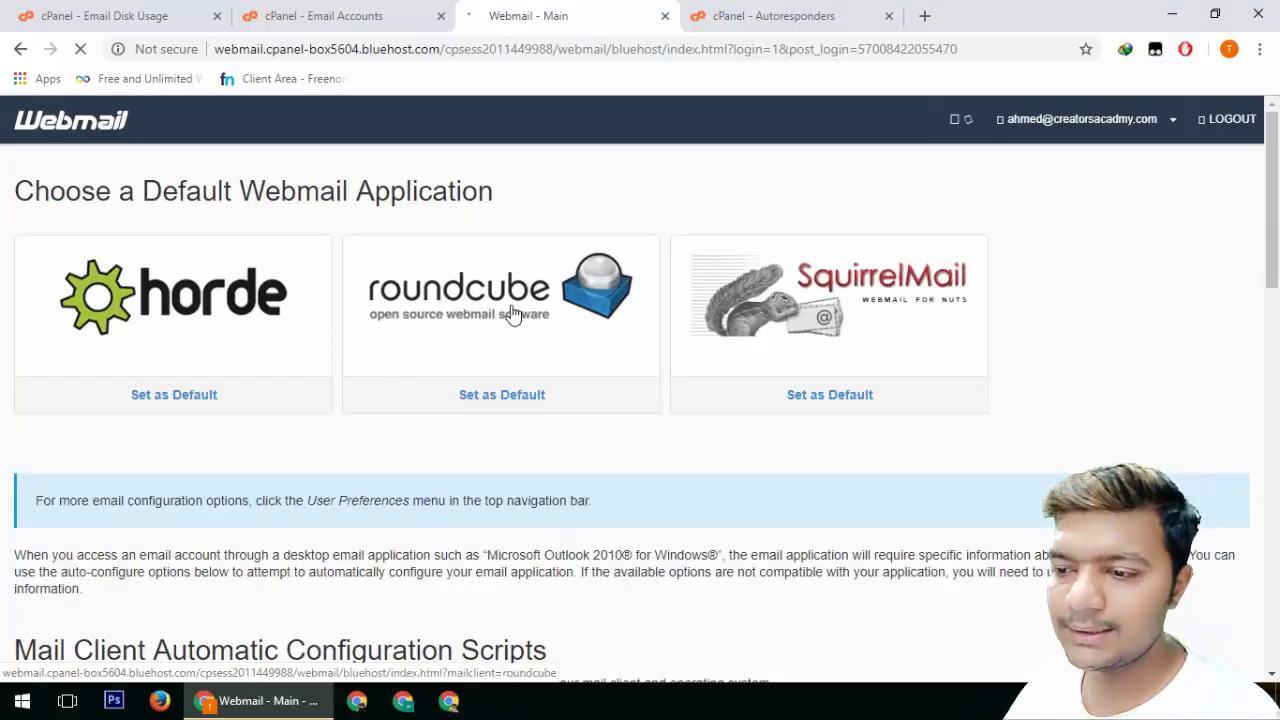
# Return to cPanel's Email Accounts list and select the new account's full email address
pyautogui.click(302, 17)
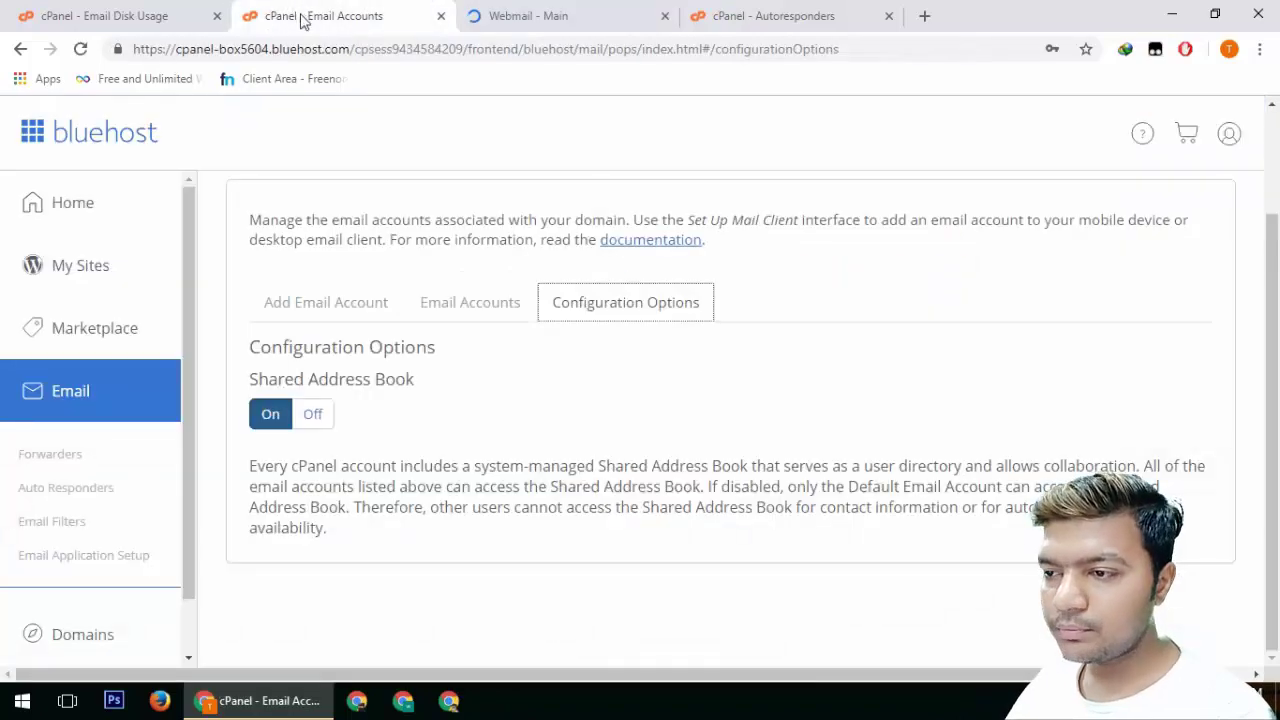
pyautogui.click(495, 14)
pyautogui.click(334, 14)
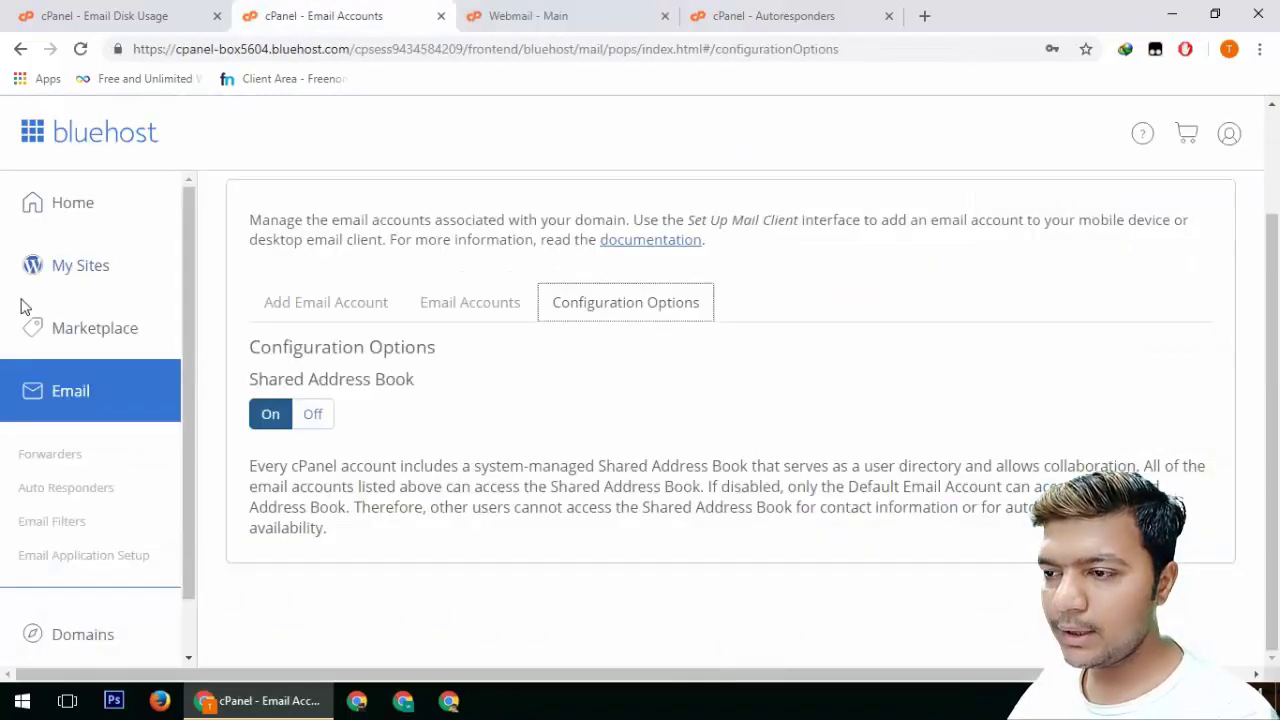
pyautogui.click(20, 48)
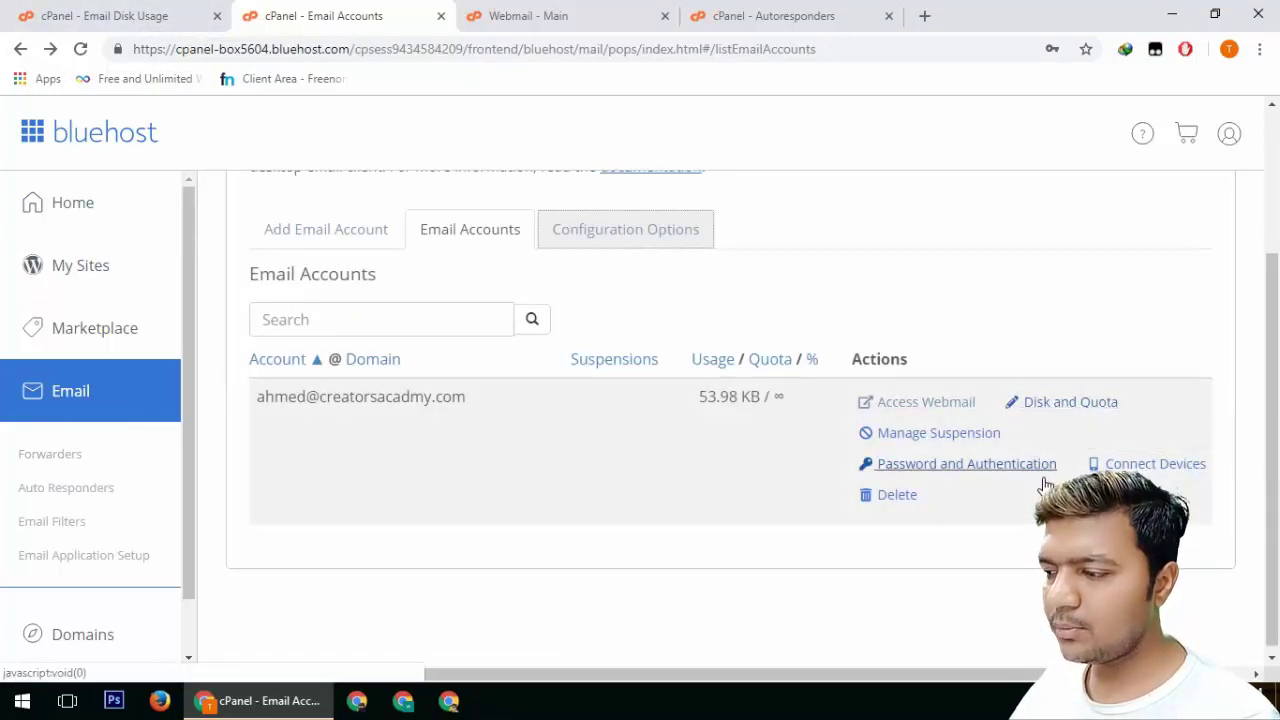
pyautogui.click(613, 244)
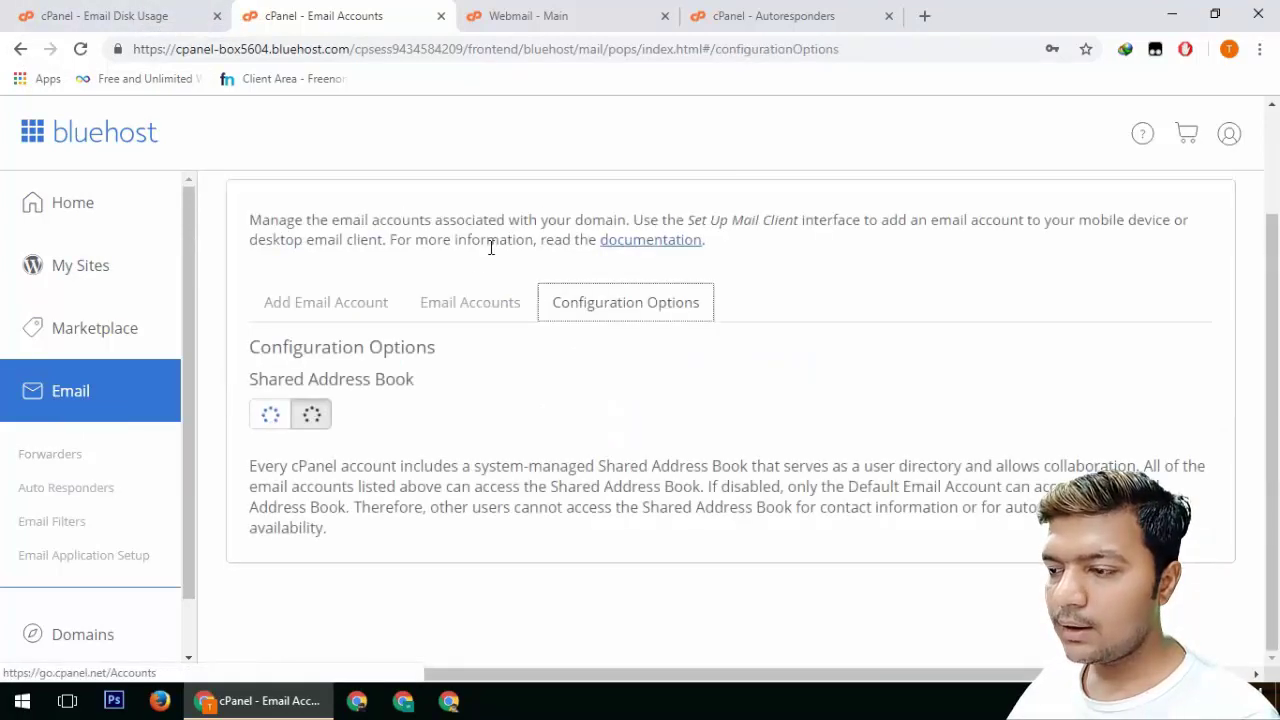
pyautogui.click(495, 308)
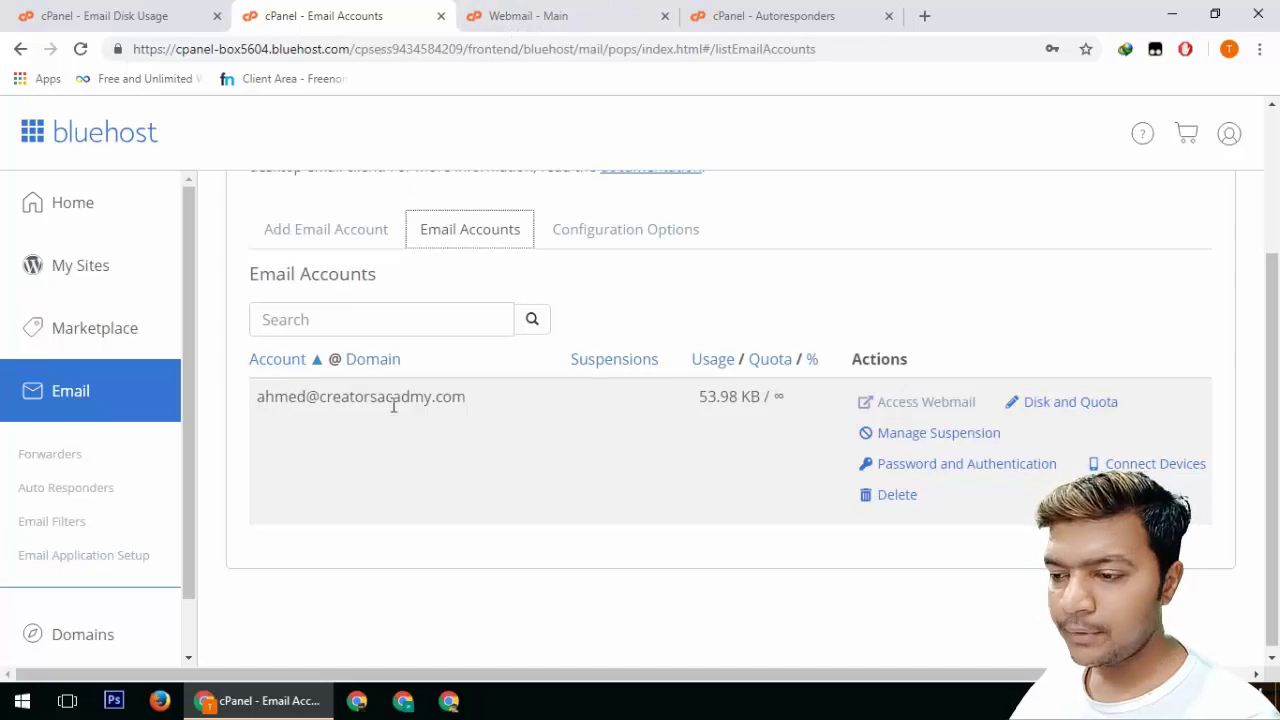
pyautogui.moveTo(481, 398); pyautogui.dragTo(251, 408)
pyautogui.tripleClick(358, 403)
pyautogui.hotkey('ctrl', 'c')
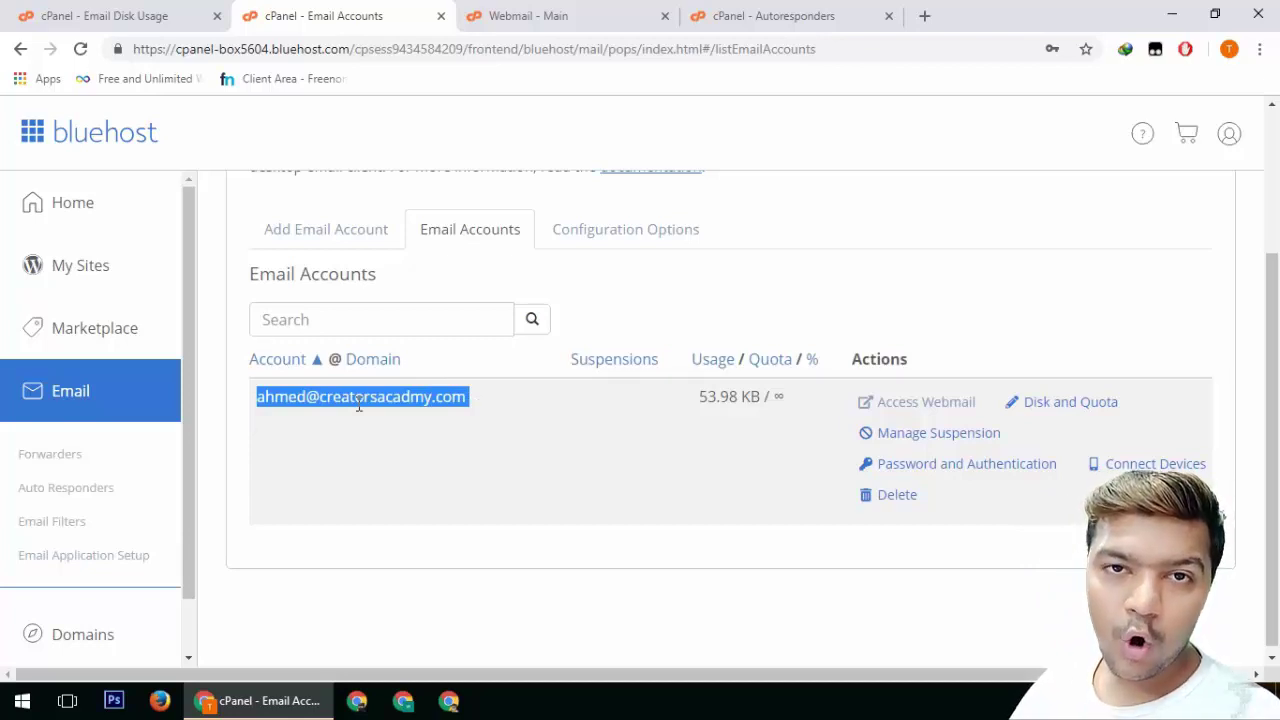
# Set Horde as the default webmail application, open its inbox, and start a New Message
pyautogui.click(658, 26)
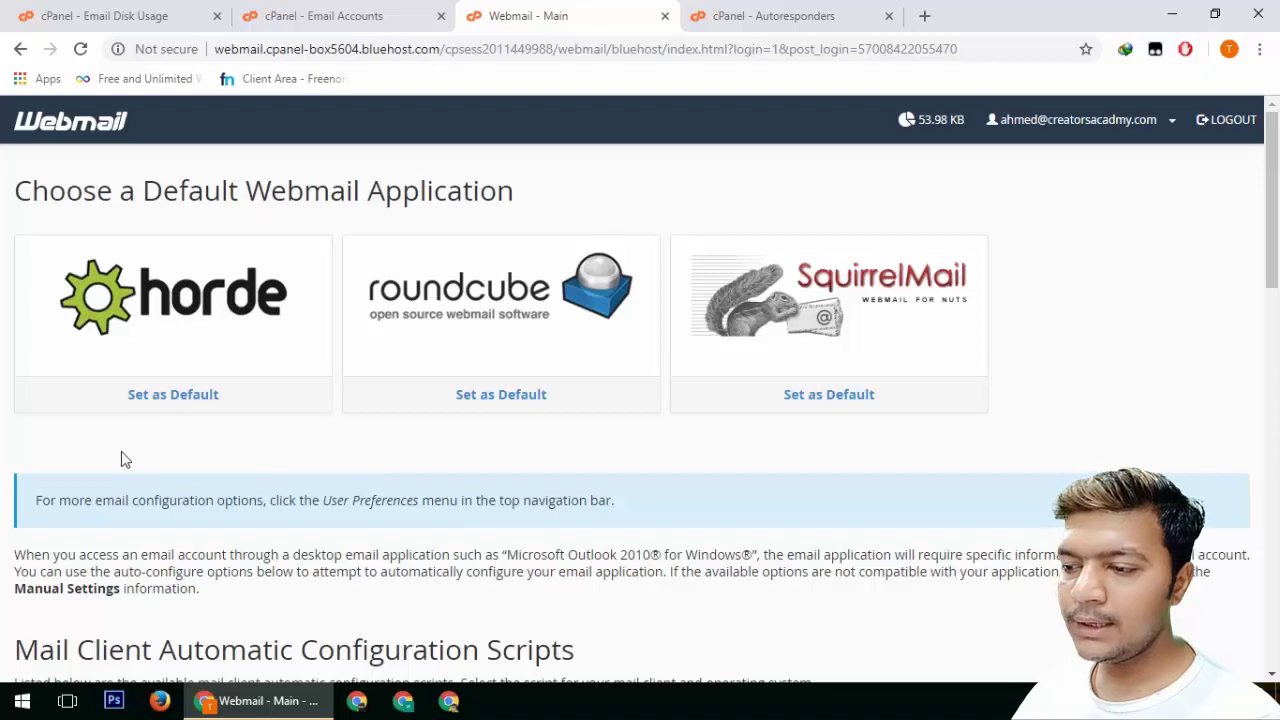
pyautogui.click(197, 419)
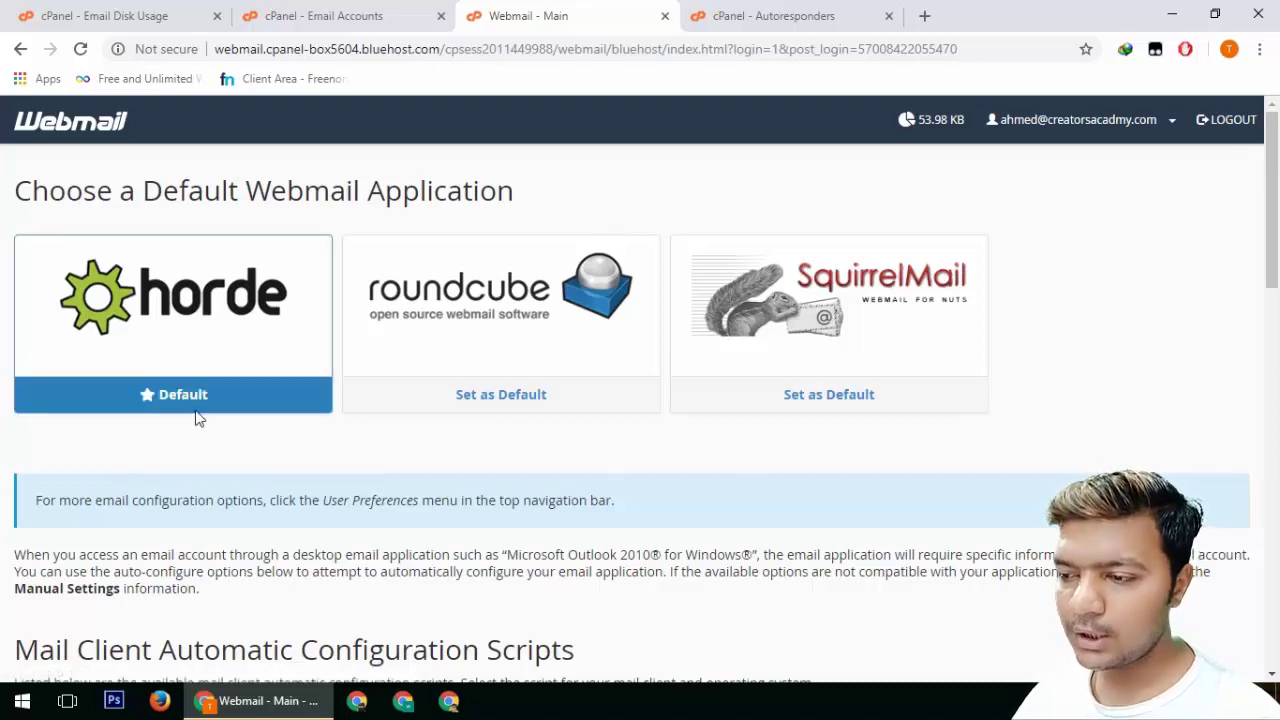
pyautogui.click(207, 357)
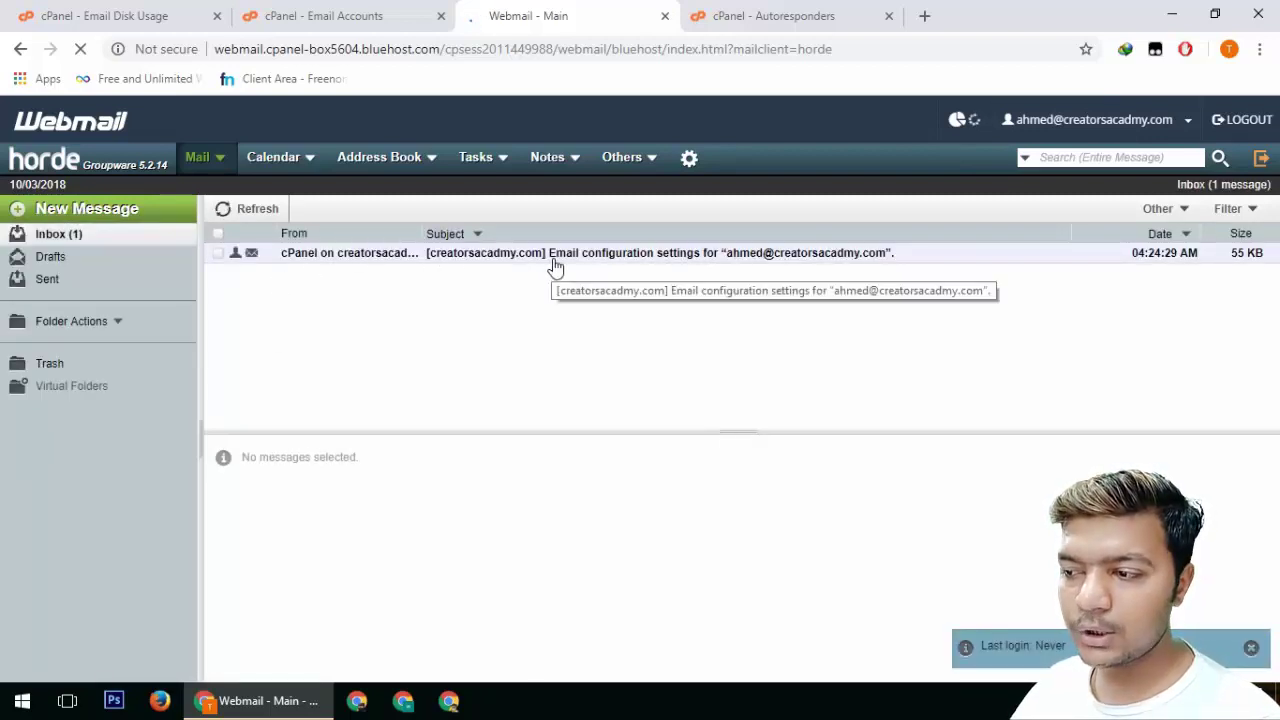
pyautogui.click(75, 218)
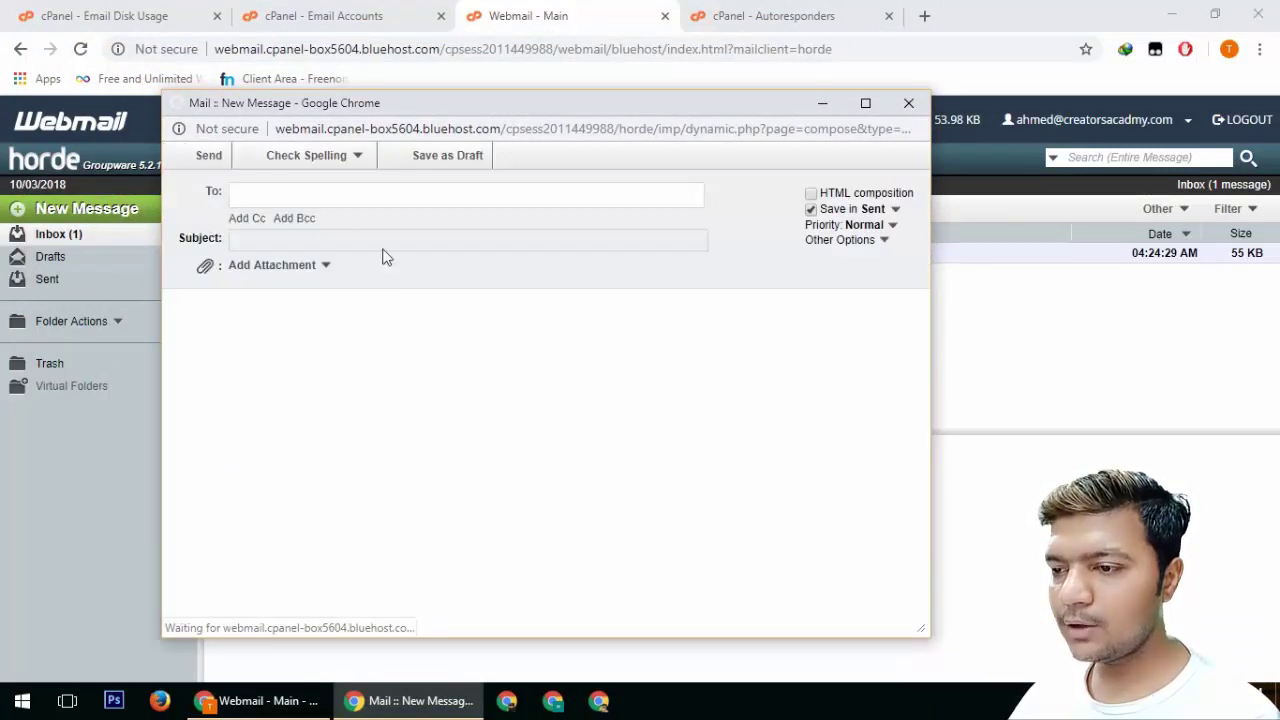
# Address the message to the Gmail address with subject 'hy'
pyautogui.hotkey('ctrl', 'v')
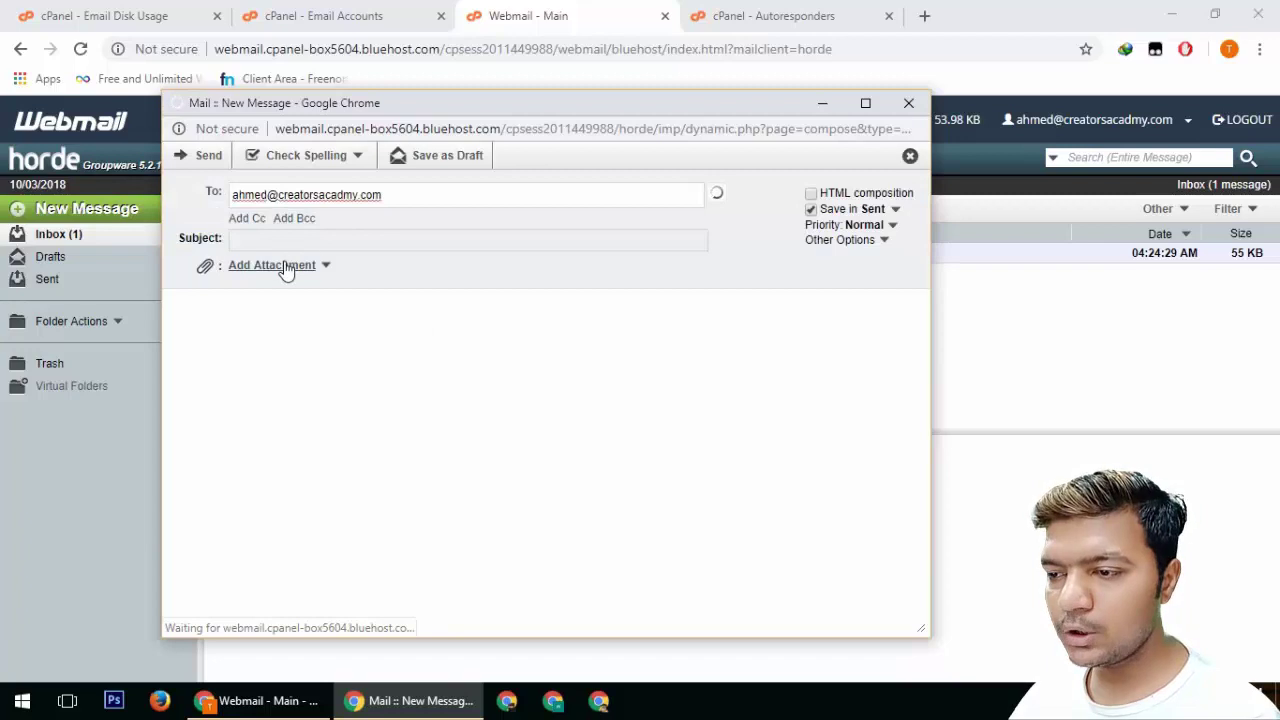
pyautogui.press('BackSpace')
pyautogui.press('BackSpace')
pyautogui.press('BackSpace')
pyautogui.press('BackSpace')
pyautogui.press('BackSpace')
pyautogui.press('BackSpace')
pyautogui.press('BackSpace')
pyautogui.press('BackSpace')
pyautogui.press('BackSpace')
pyautogui.press('BackSpace')
pyautogui.press('BackSpace')
pyautogui.press('BackSpace')
pyautogui.press('BackSpace')
pyautogui.press('BackSpace')
pyautogui.press('BackSpace')
pyautogui.press('BackSpace')
pyautogui.press('BackSpace')
pyautogui.press('BackSpace')
pyautogui.press('BackSpace')
pyautogui.press('BackSpace')
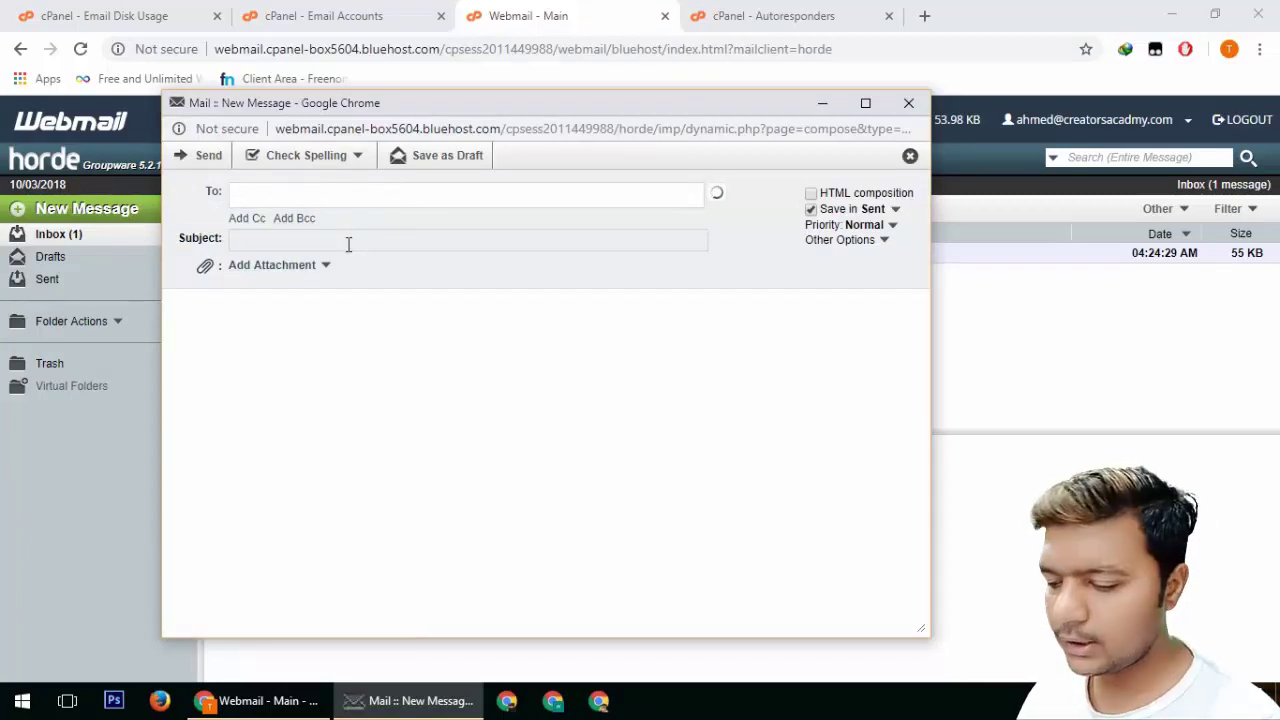
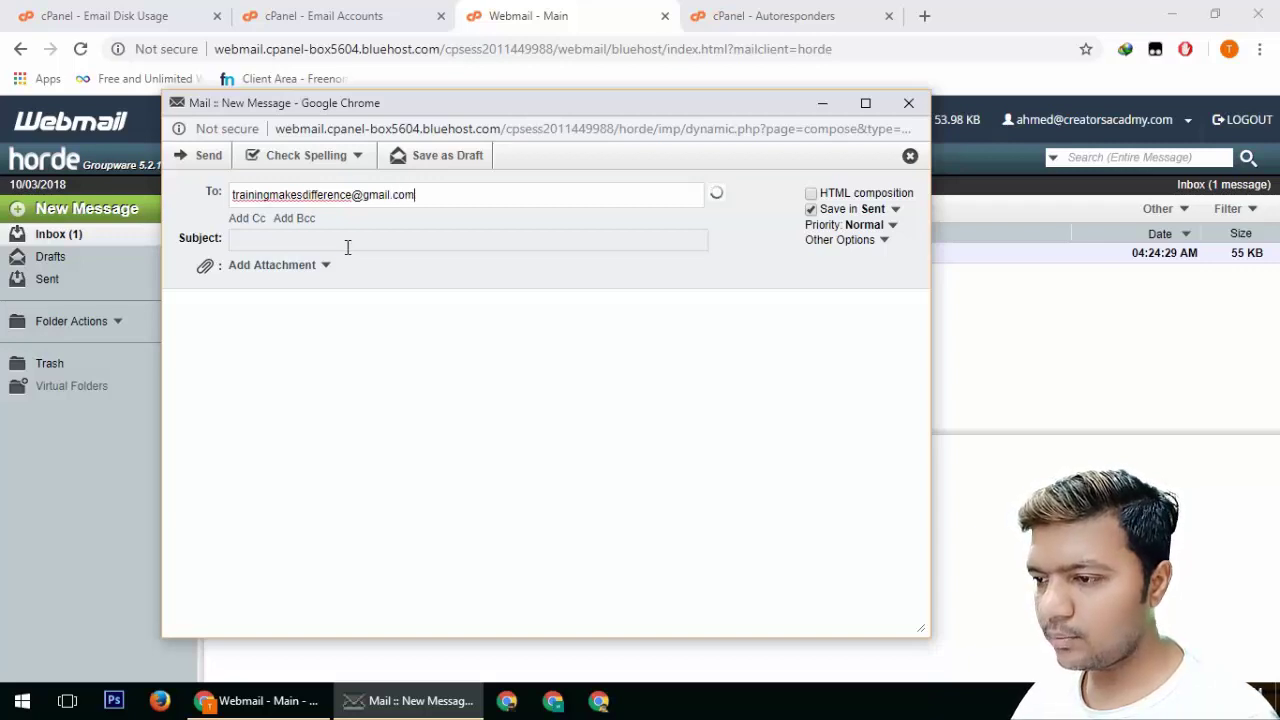
pyautogui.click(347, 240)
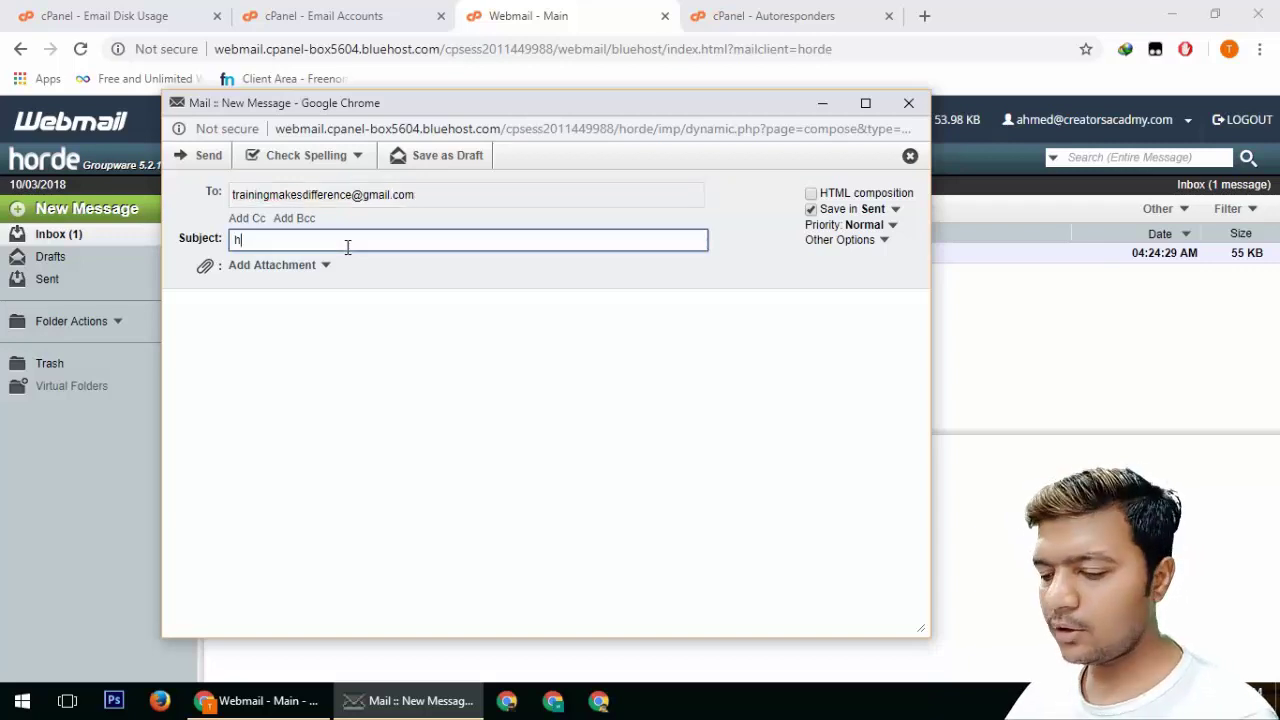
pyautogui.press('Tab')
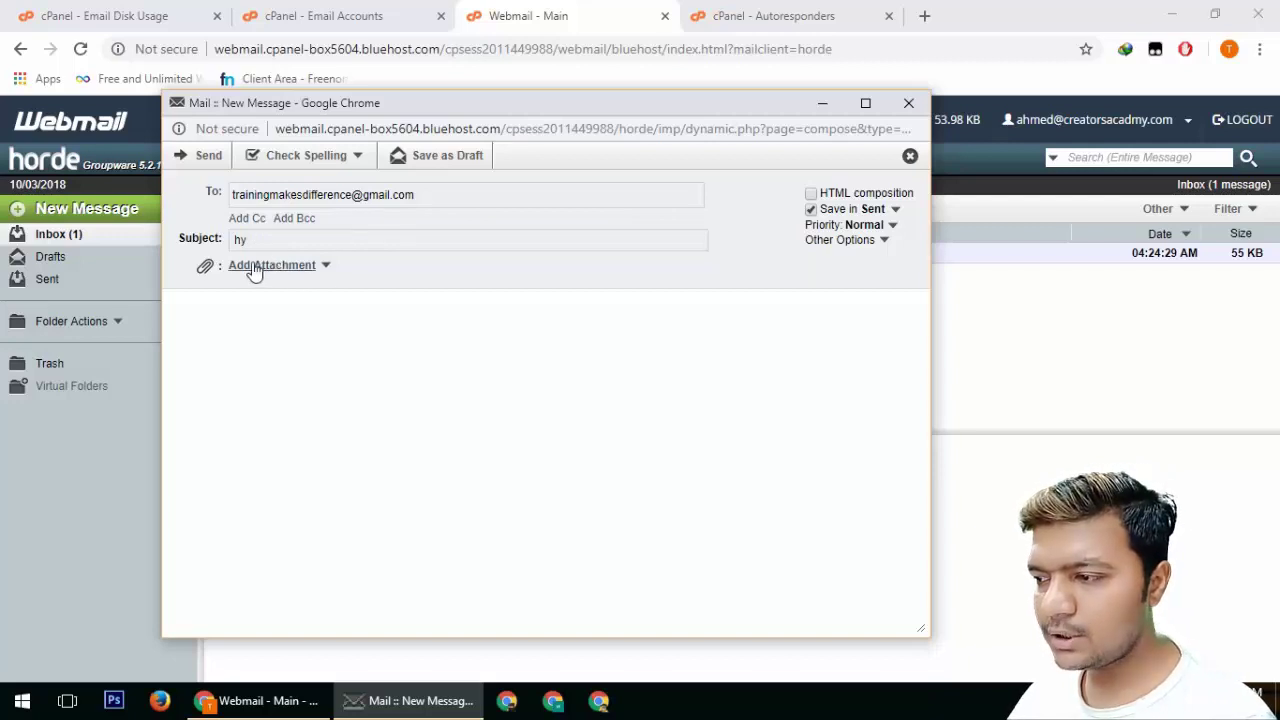
# Write the body 'test mail', send it, and confirm it in the Sent folder
pyautogui.click(273, 326)
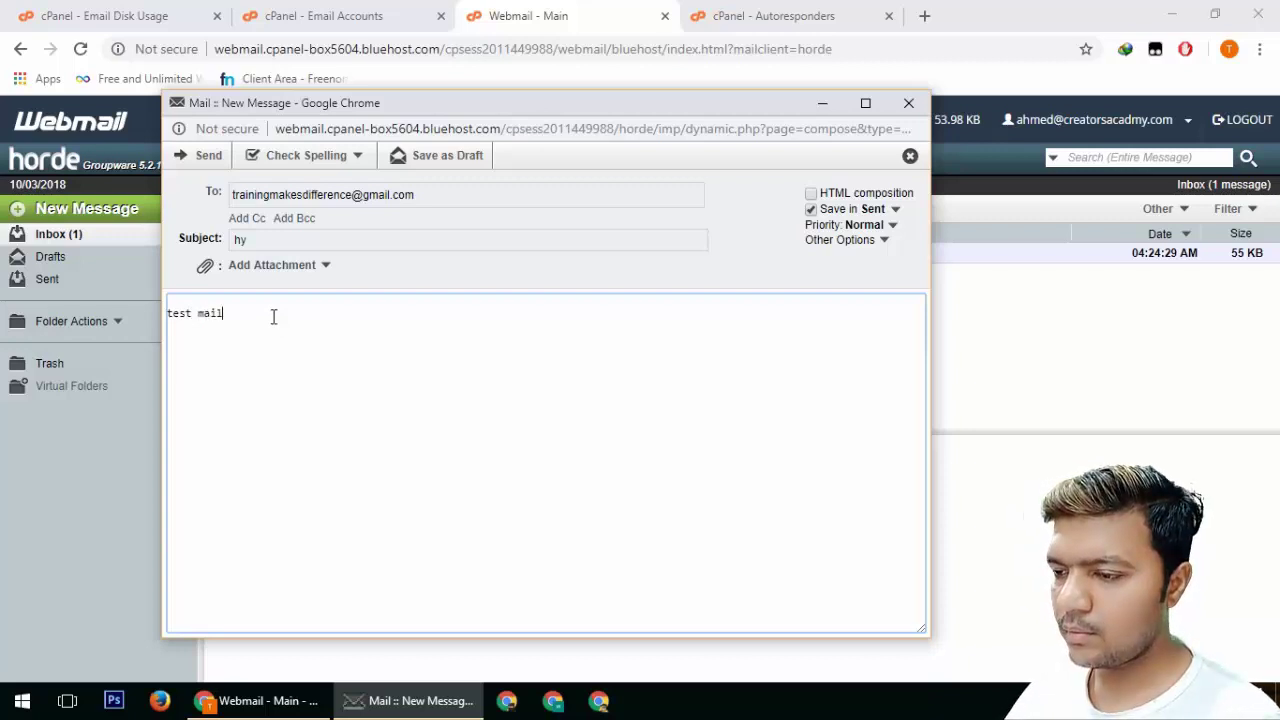
pyautogui.click(178, 158)
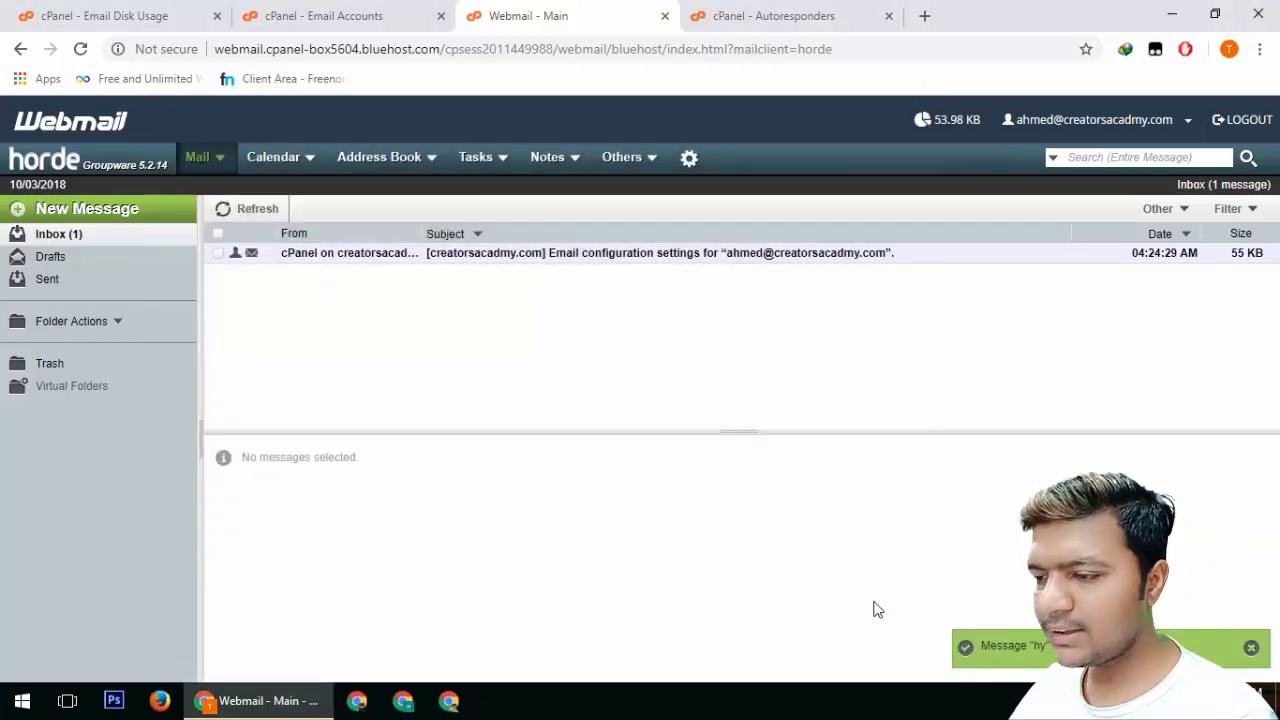
pyautogui.click(55, 283)
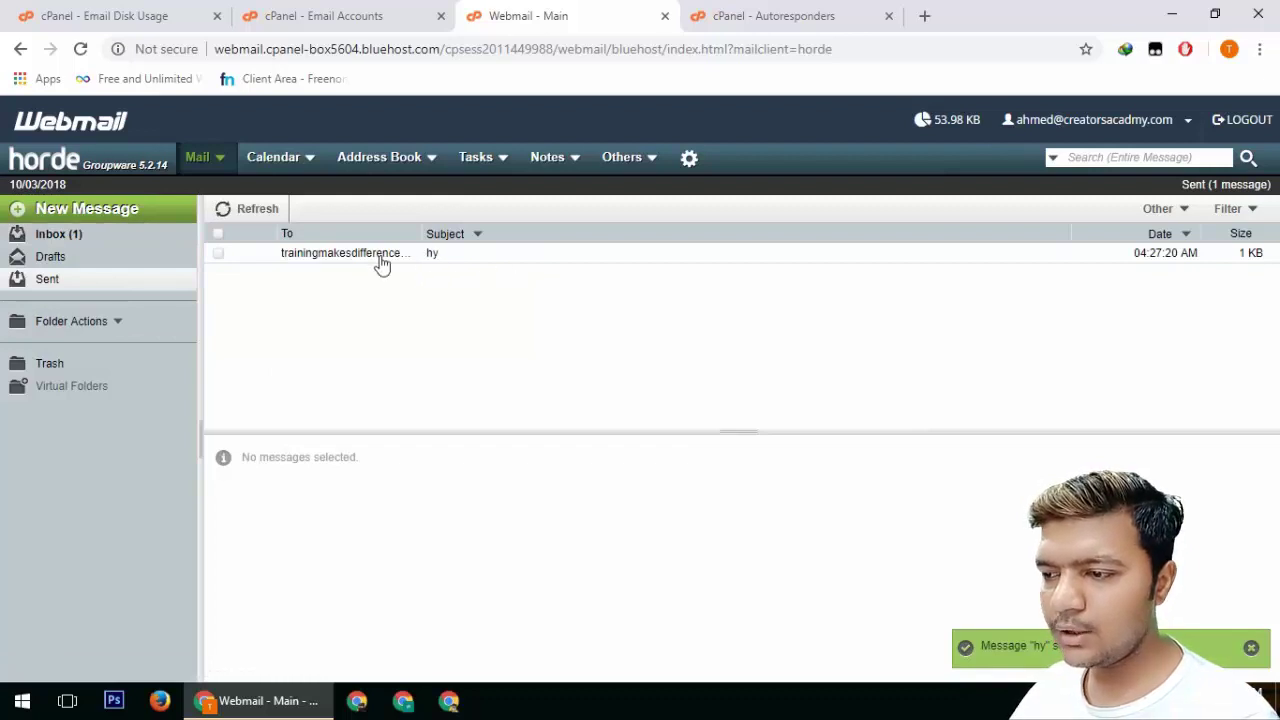
pyautogui.click(924, 15)
# In Gmail, open the arrived 'hy' test mail and send the reply 'yes ok done'
pyautogui.write('gmail.')
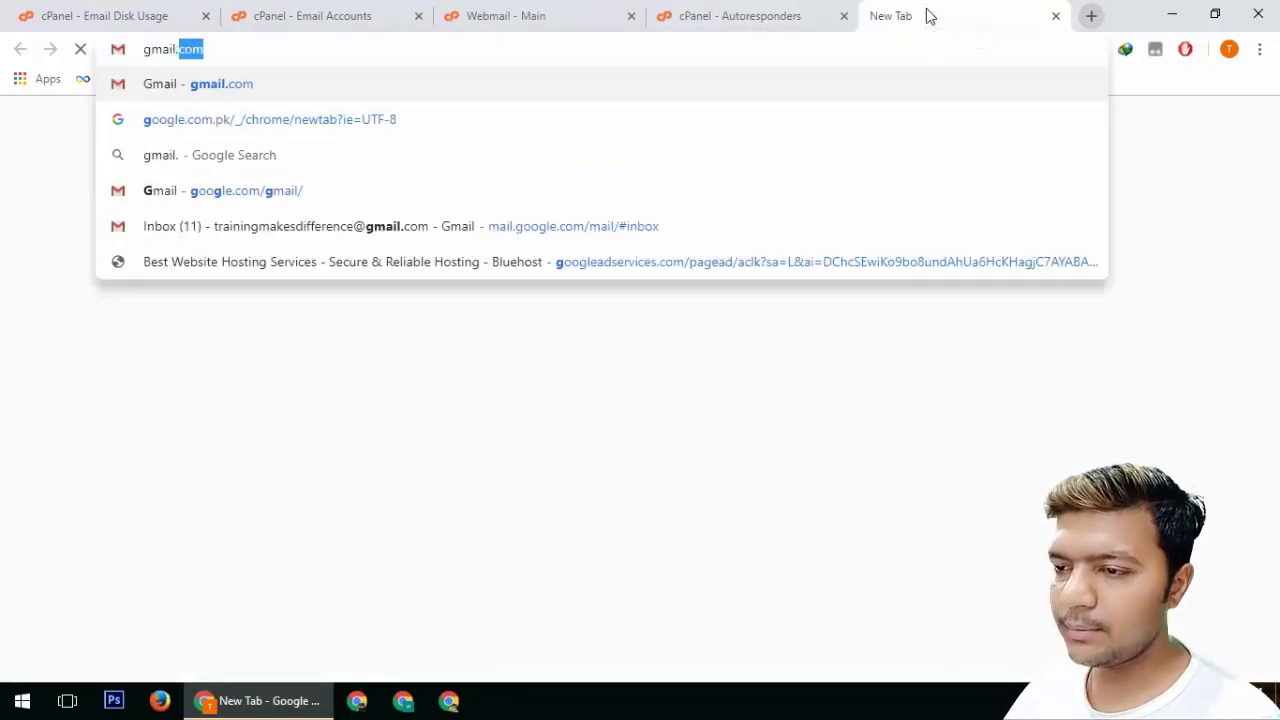
pyautogui.press('Return')
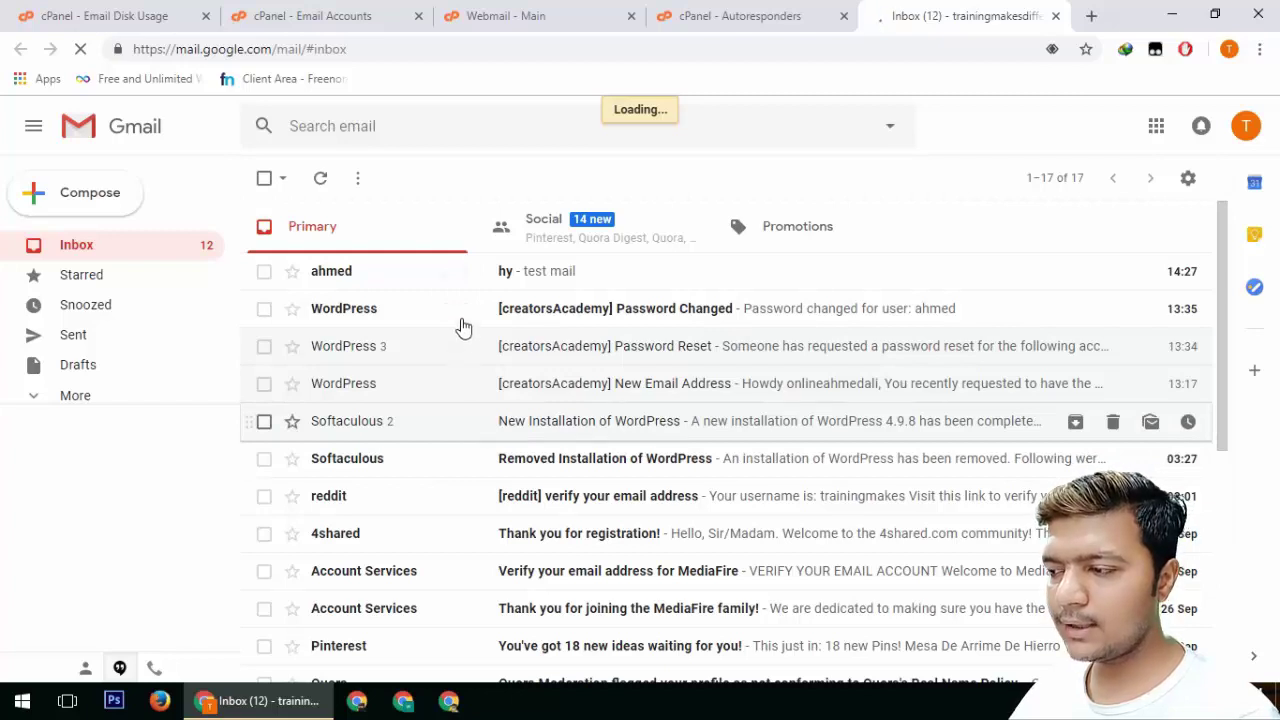
pyautogui.click(502, 279)
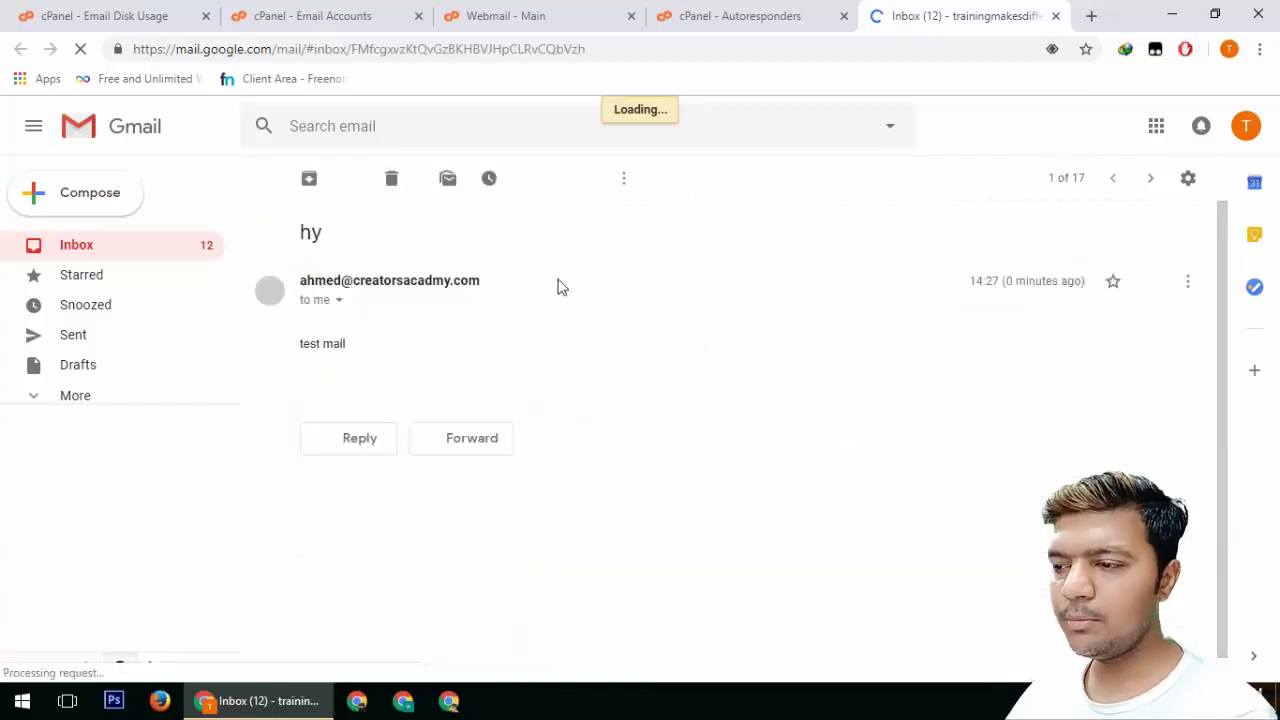
pyautogui.click(359, 445)
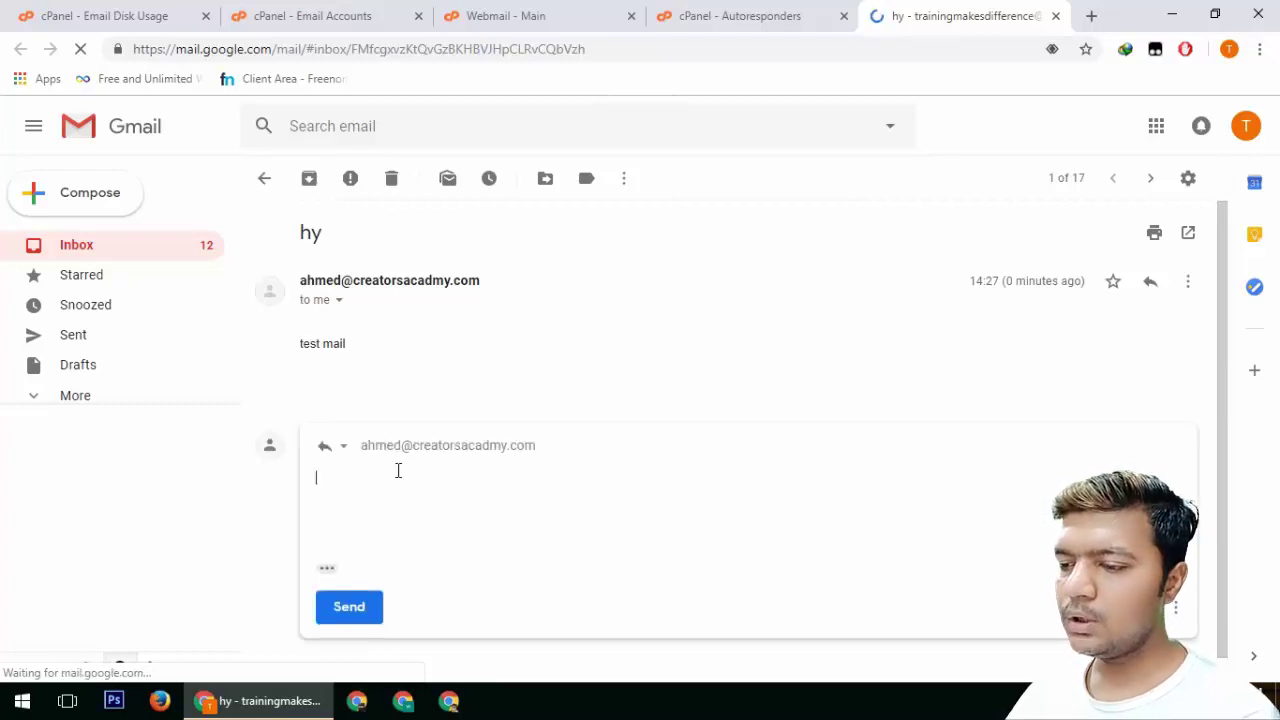
pyautogui.write('yes ok done')
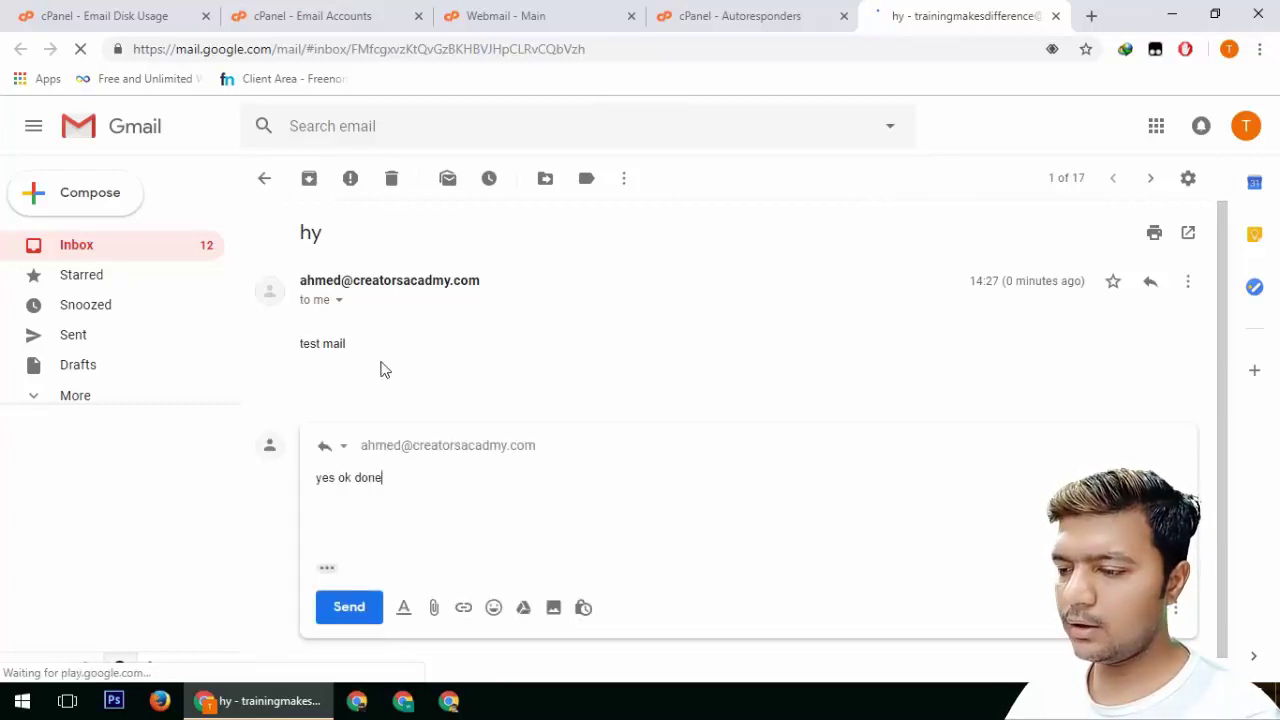
pyautogui.click(350, 607)
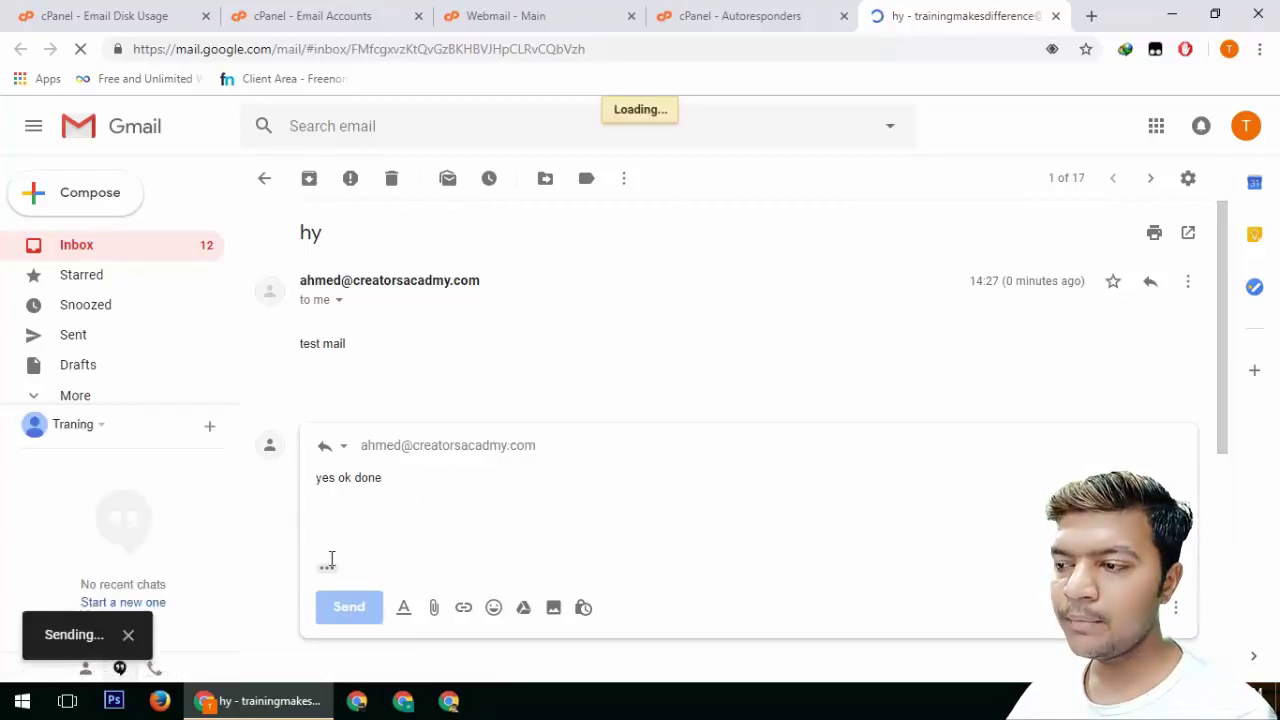
pyautogui.click(506, 15)
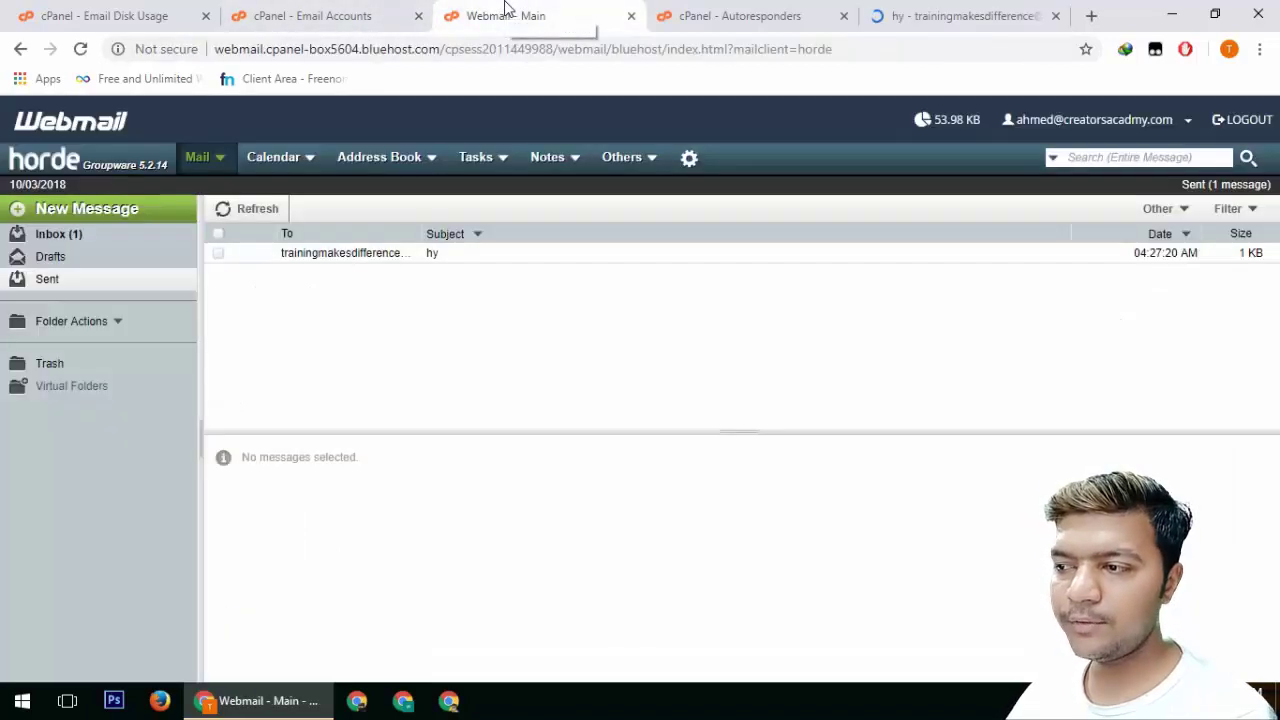
# Refresh the Horde inbox until the 'Re: hy' reply arrives, open it, then return to Gmail
pyautogui.click(50, 238)
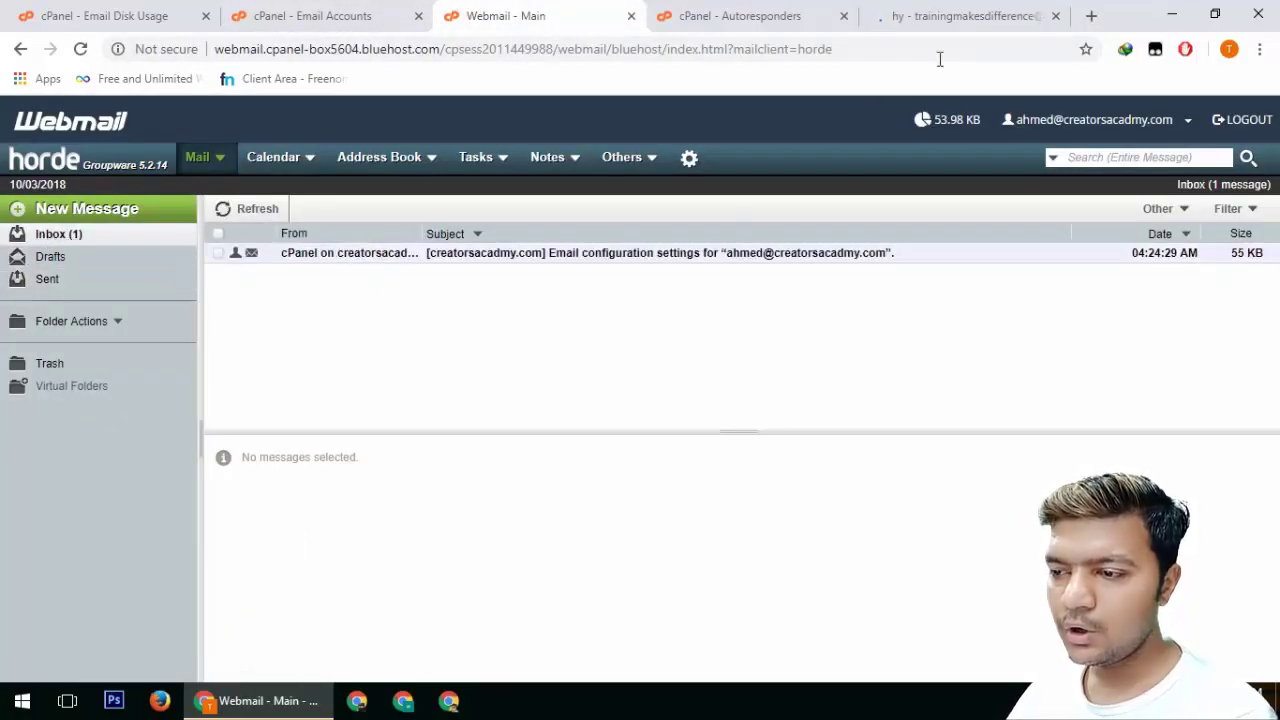
pyautogui.click(960, 16)
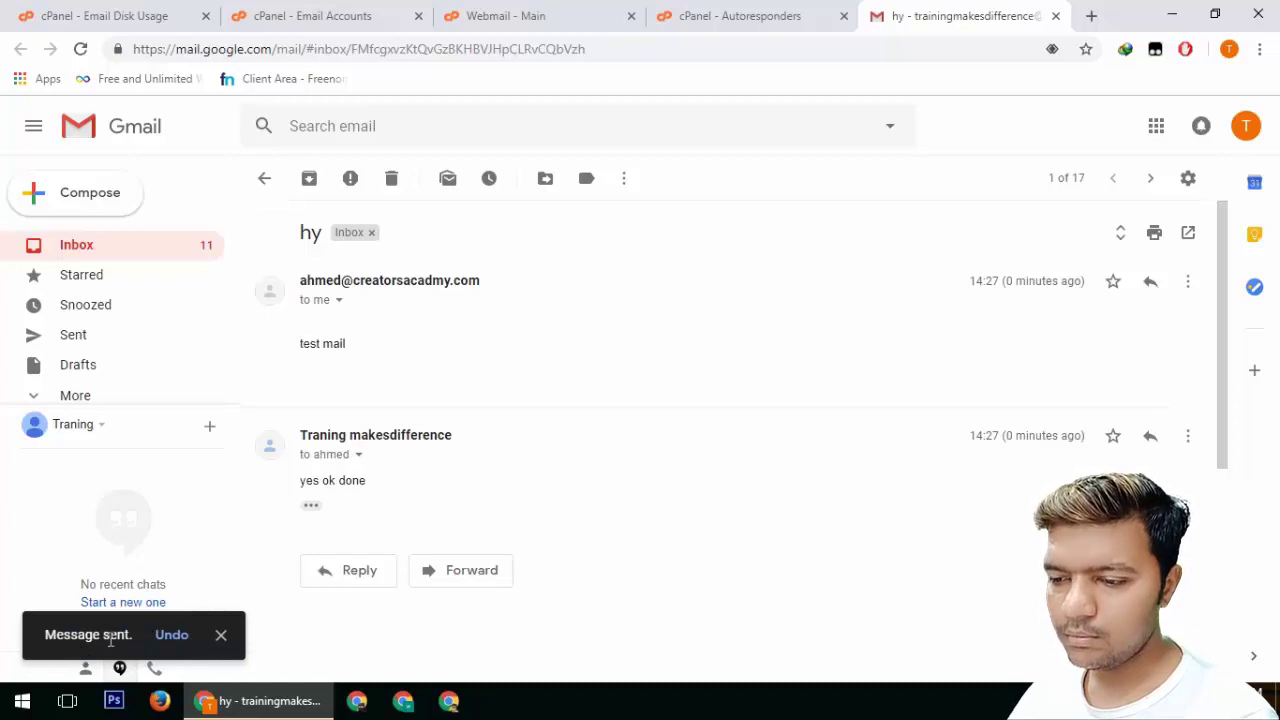
pyautogui.click(400, 14)
pyautogui.click(475, 15)
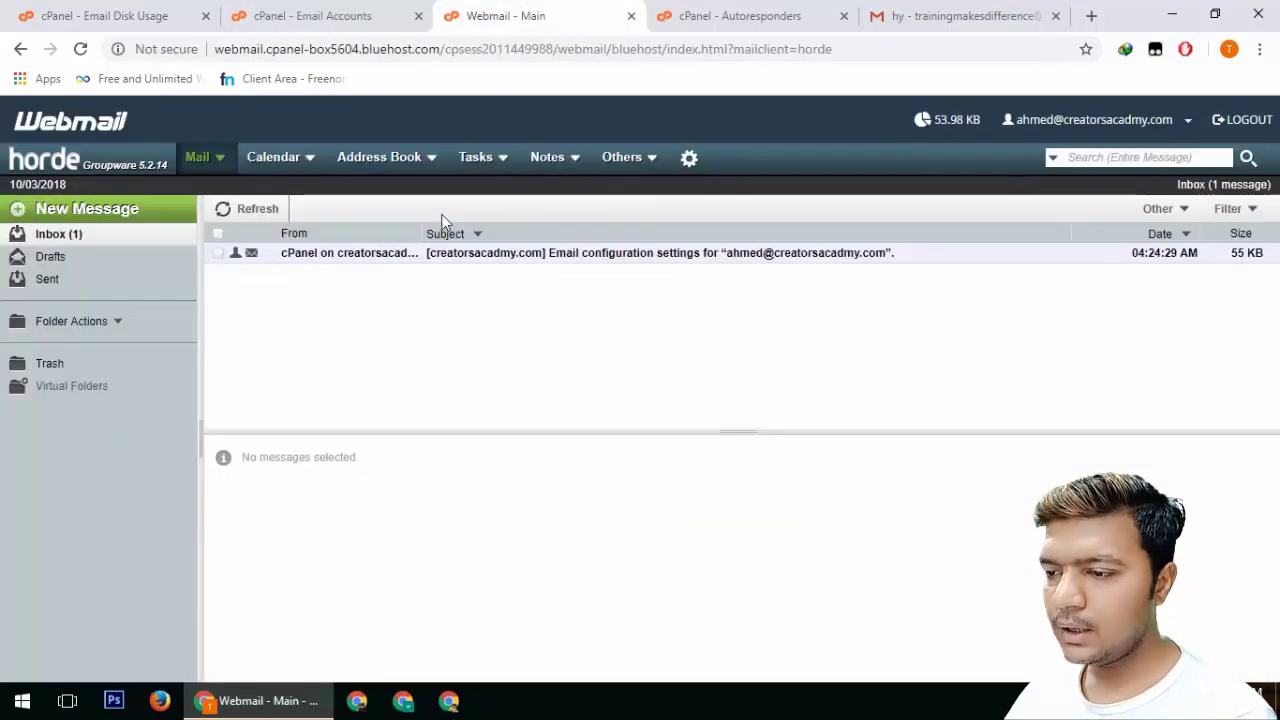
pyautogui.click(58, 238)
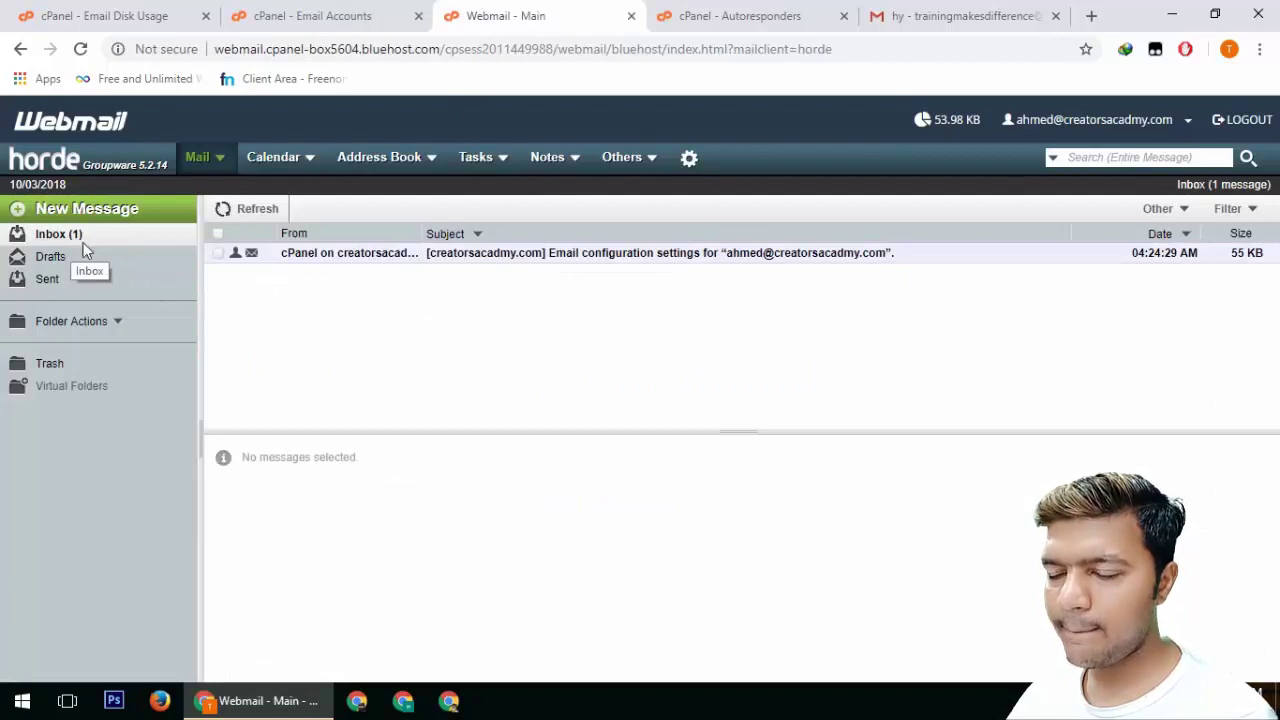
pyautogui.click(262, 216)
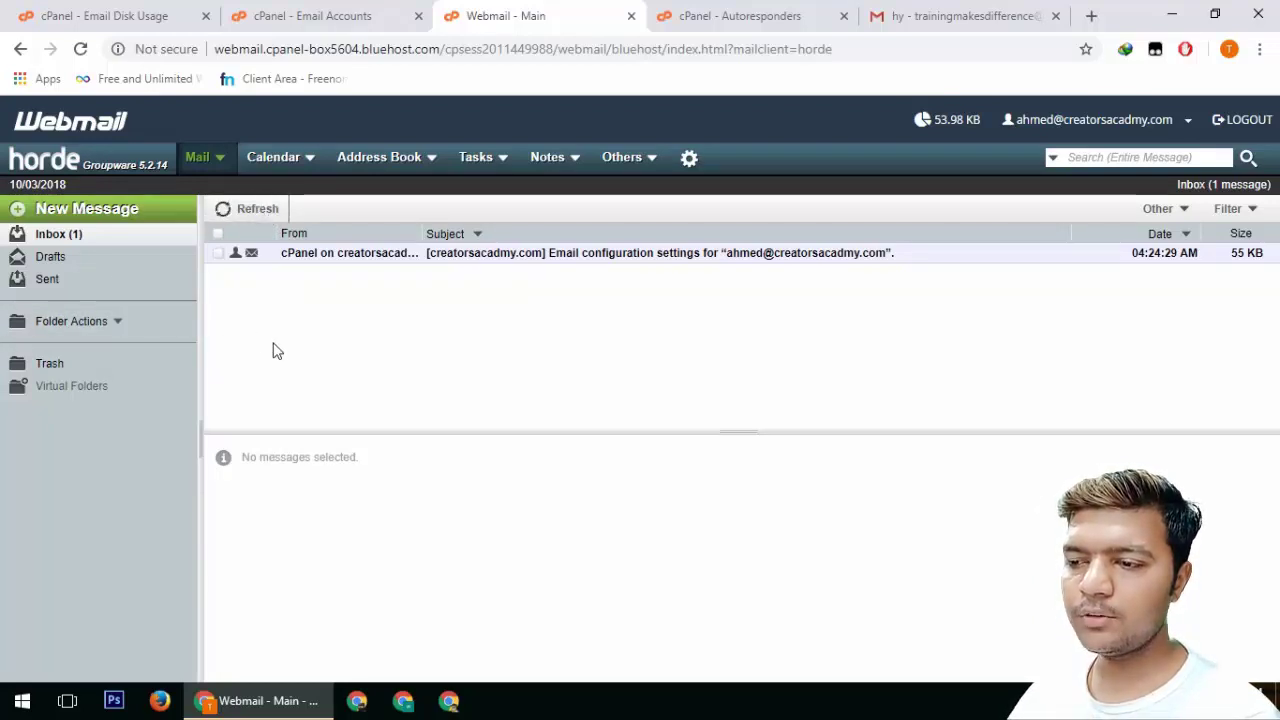
pyautogui.click(80, 48)
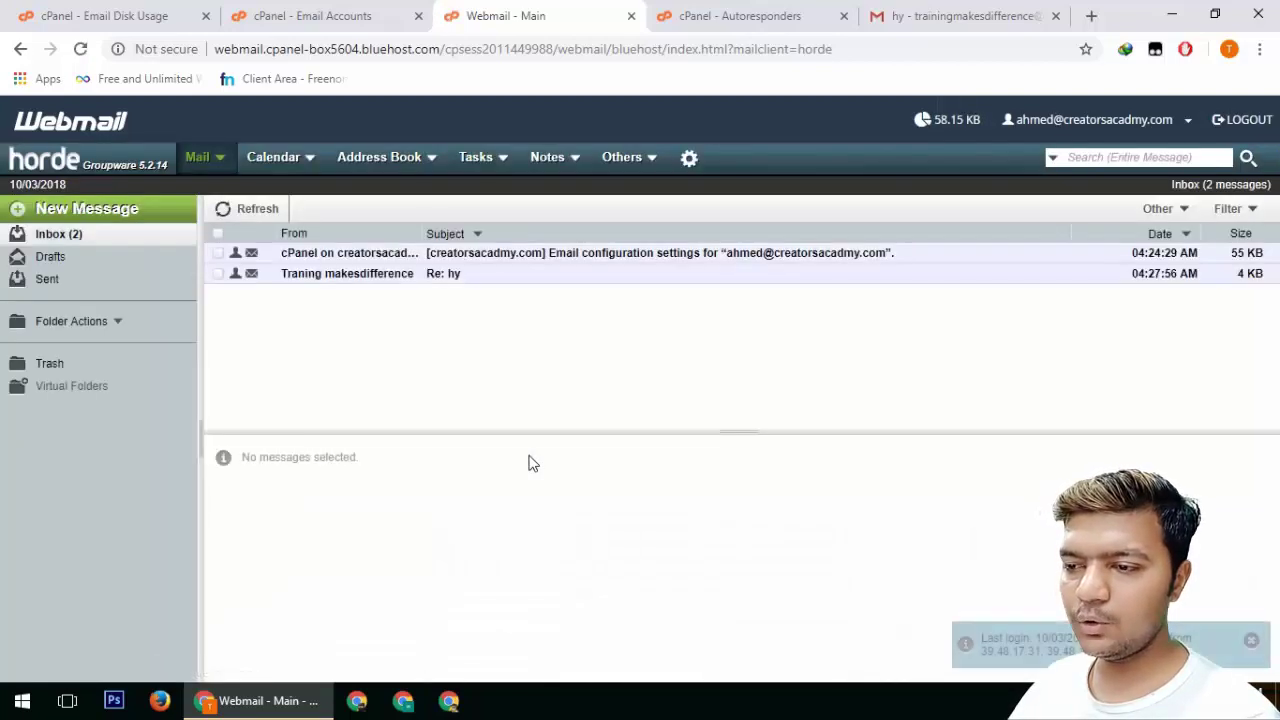
pyautogui.click(451, 278)
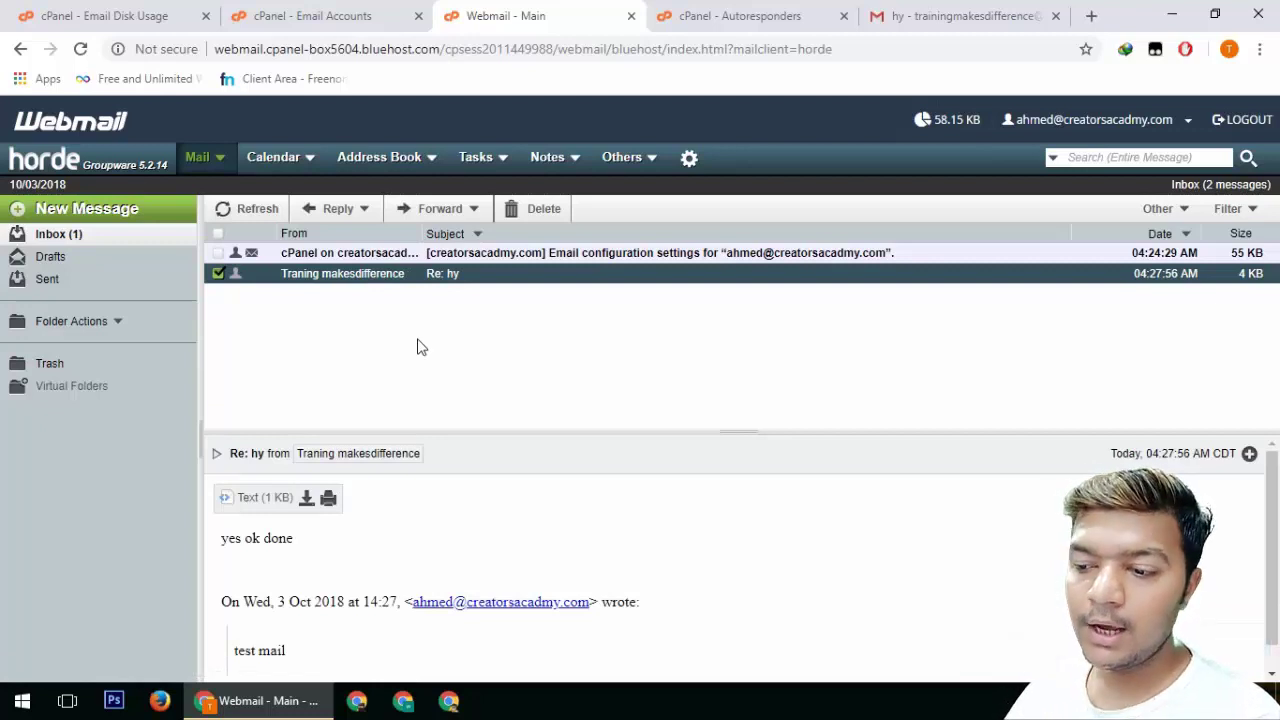
pyautogui.click(946, 14)
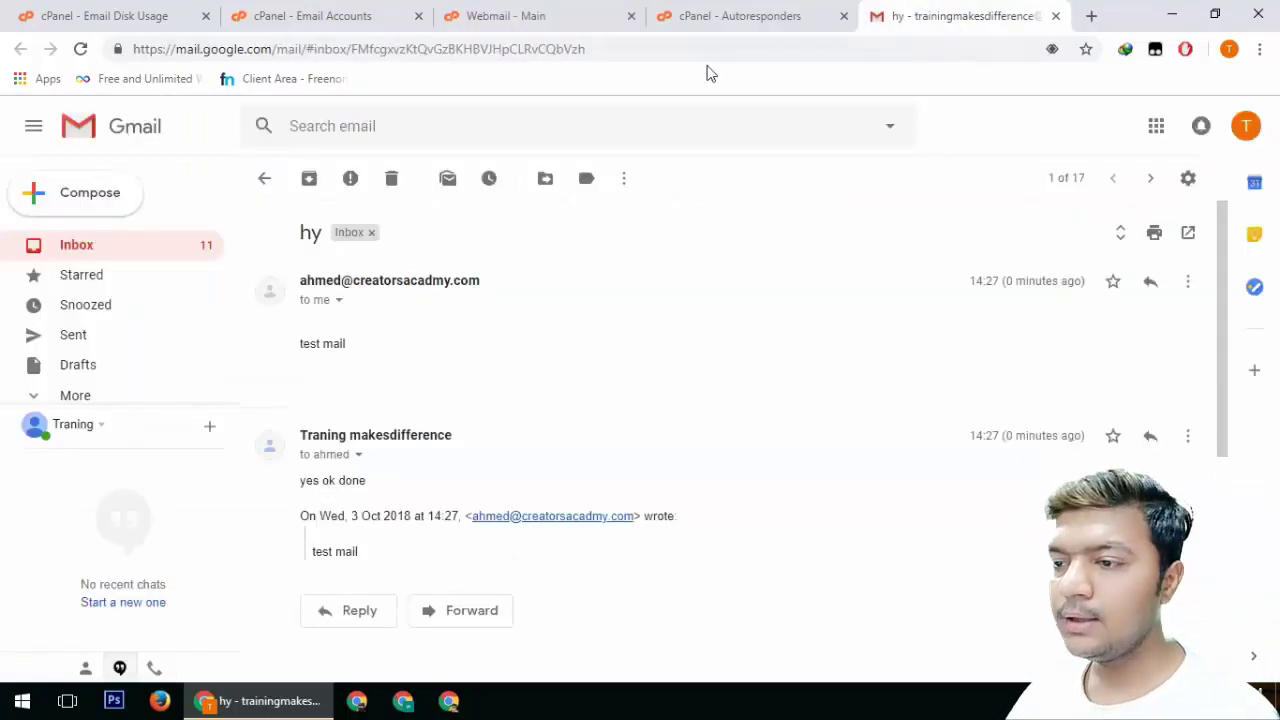
# Search Google for care.ptcl, then refine the search to care.ptcl.net.pk
pyautogui.click(697, 44)
pyautogui.hotkey('ctrl', 'a')
pyautogui.write('care')
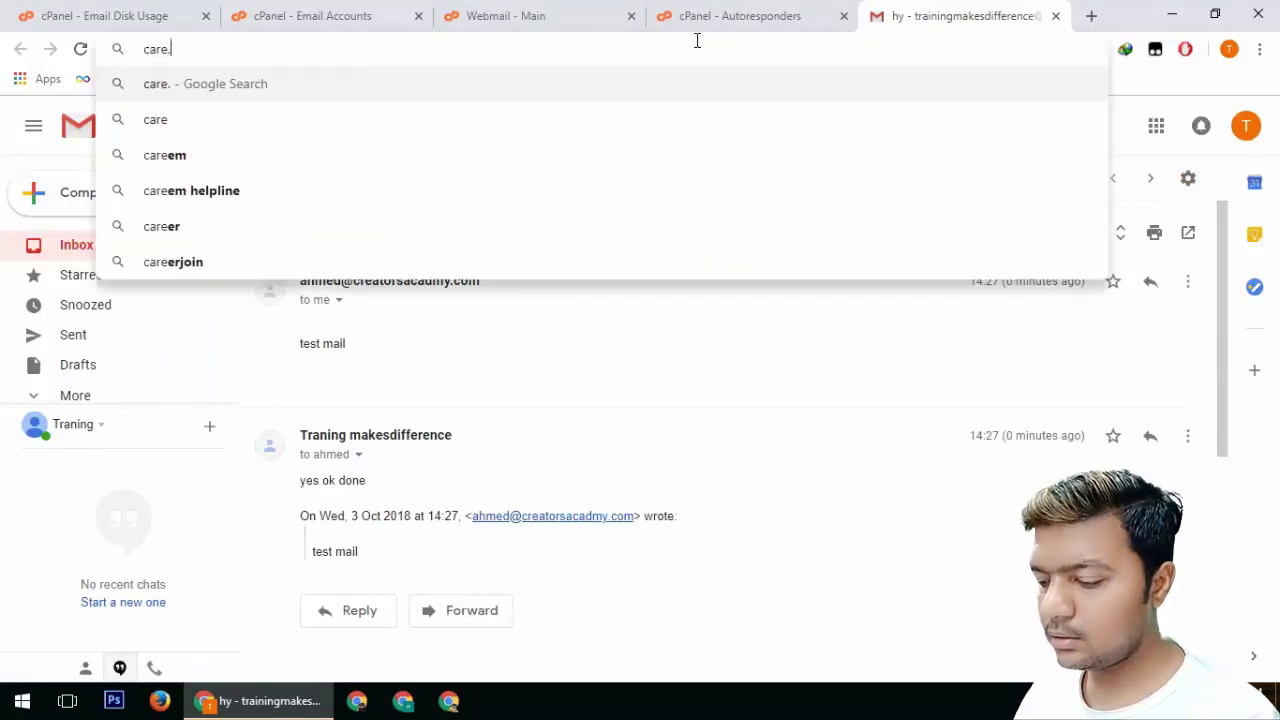
pyautogui.write('.ptcl')
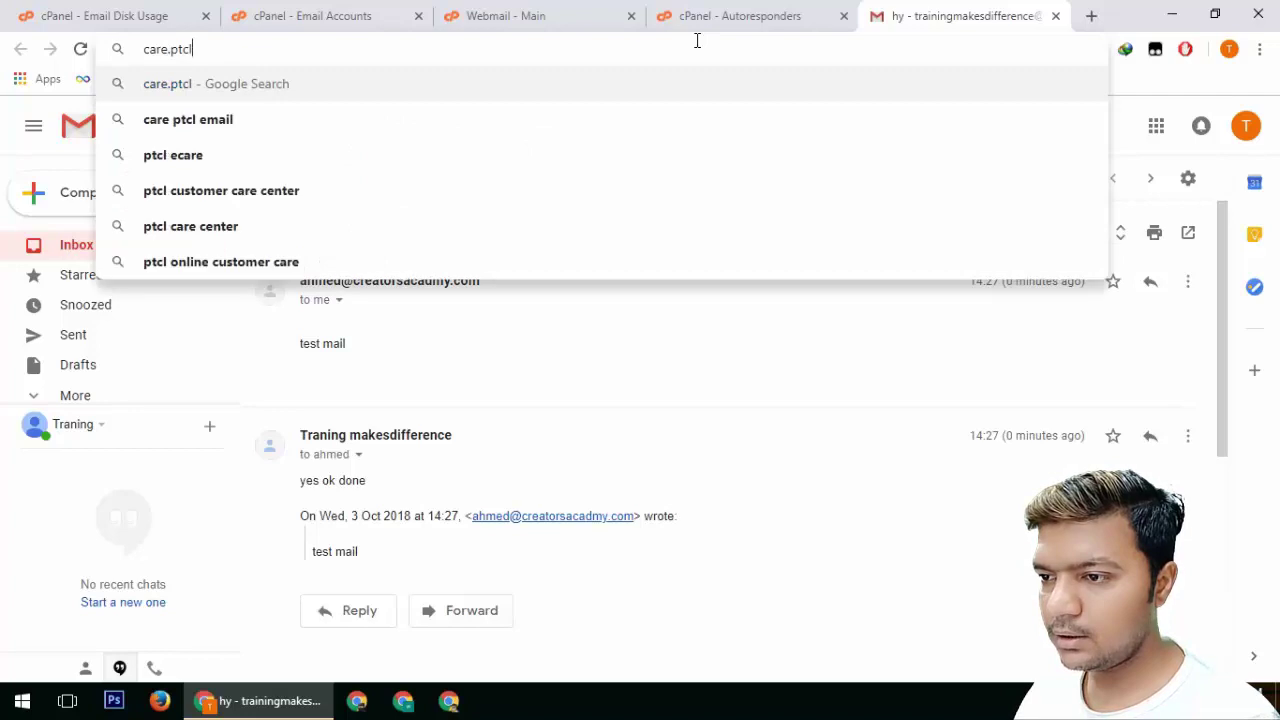
pyautogui.press('Return')
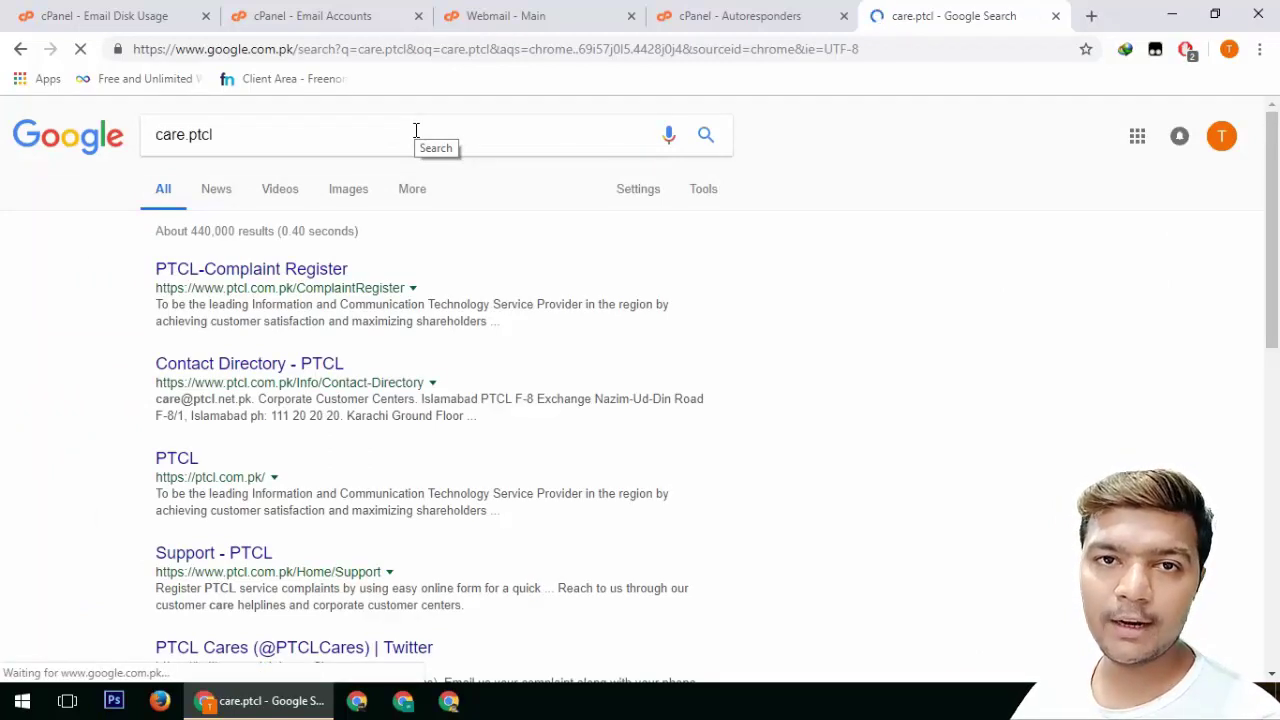
pyautogui.click(416, 131)
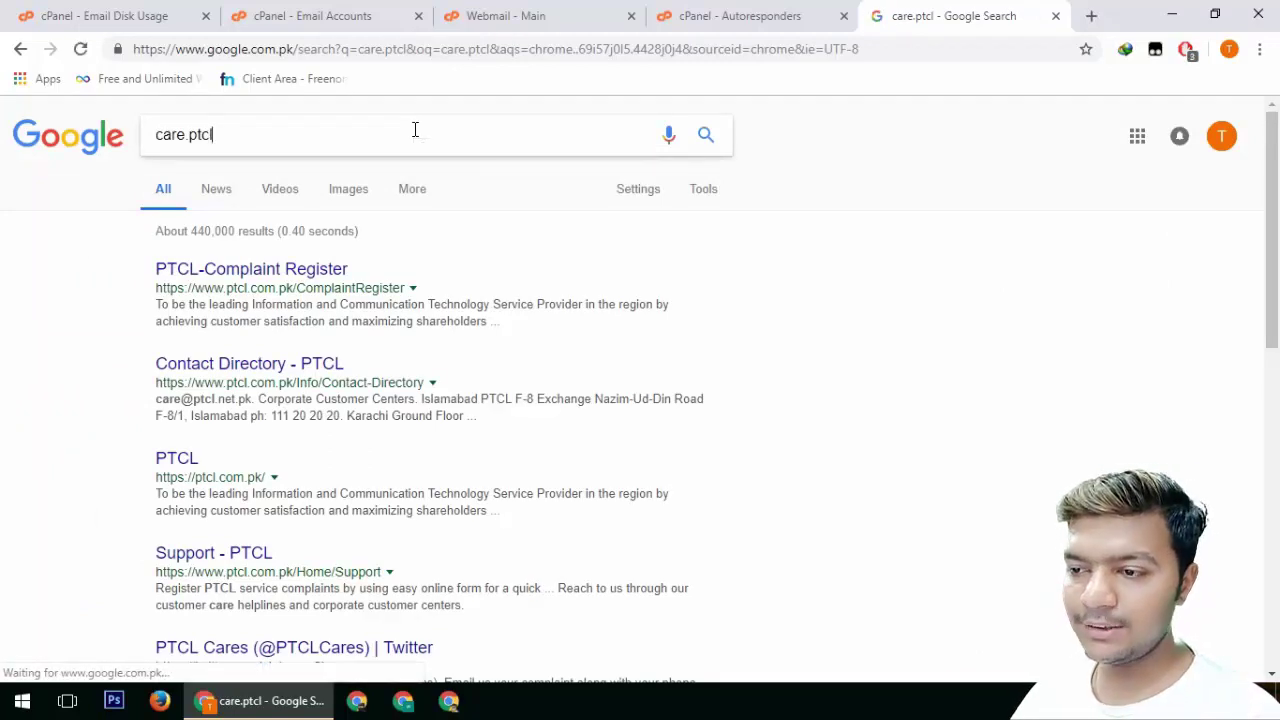
pyautogui.write('.net.pk')
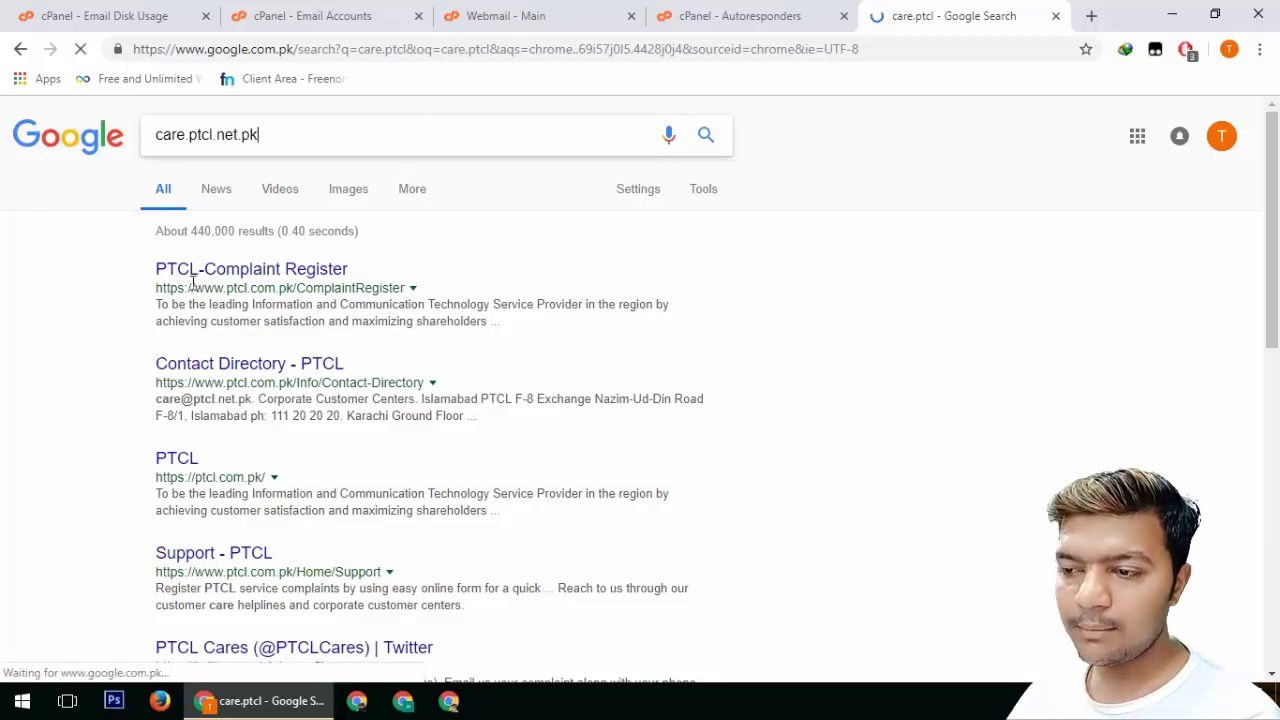
pyautogui.press('Return')
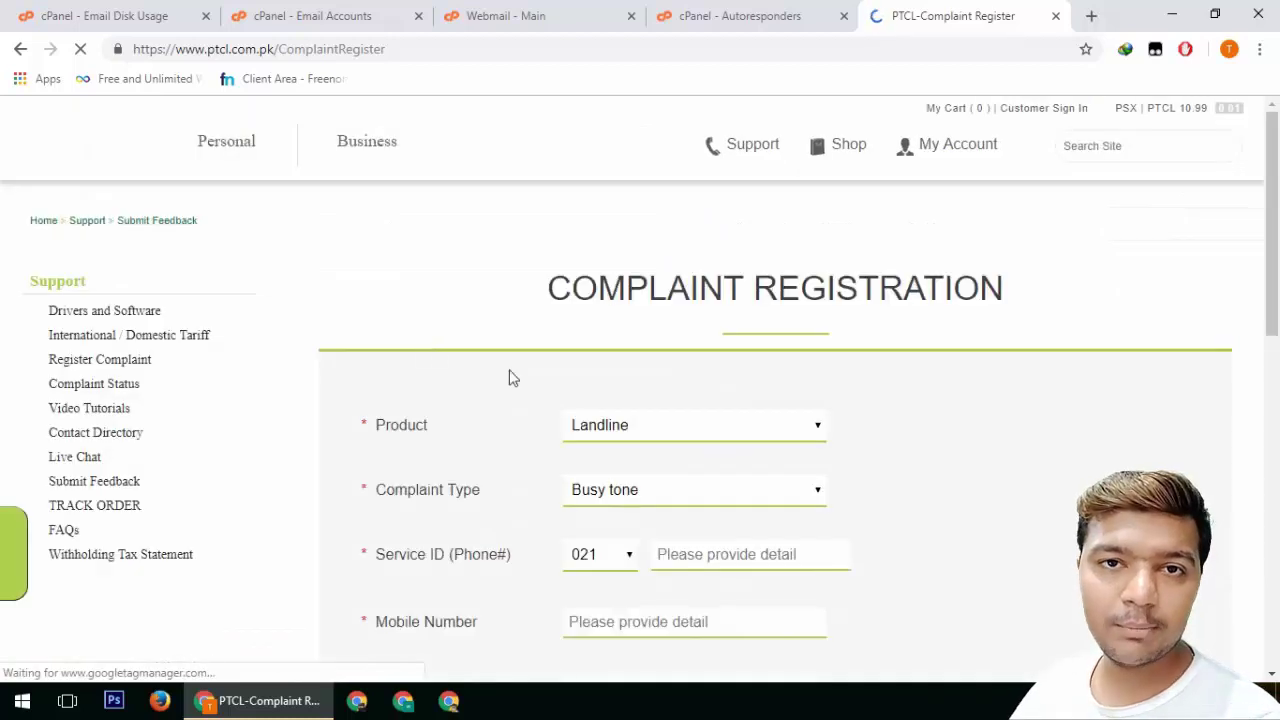
pyautogui.scroll(-6, 394, 400)
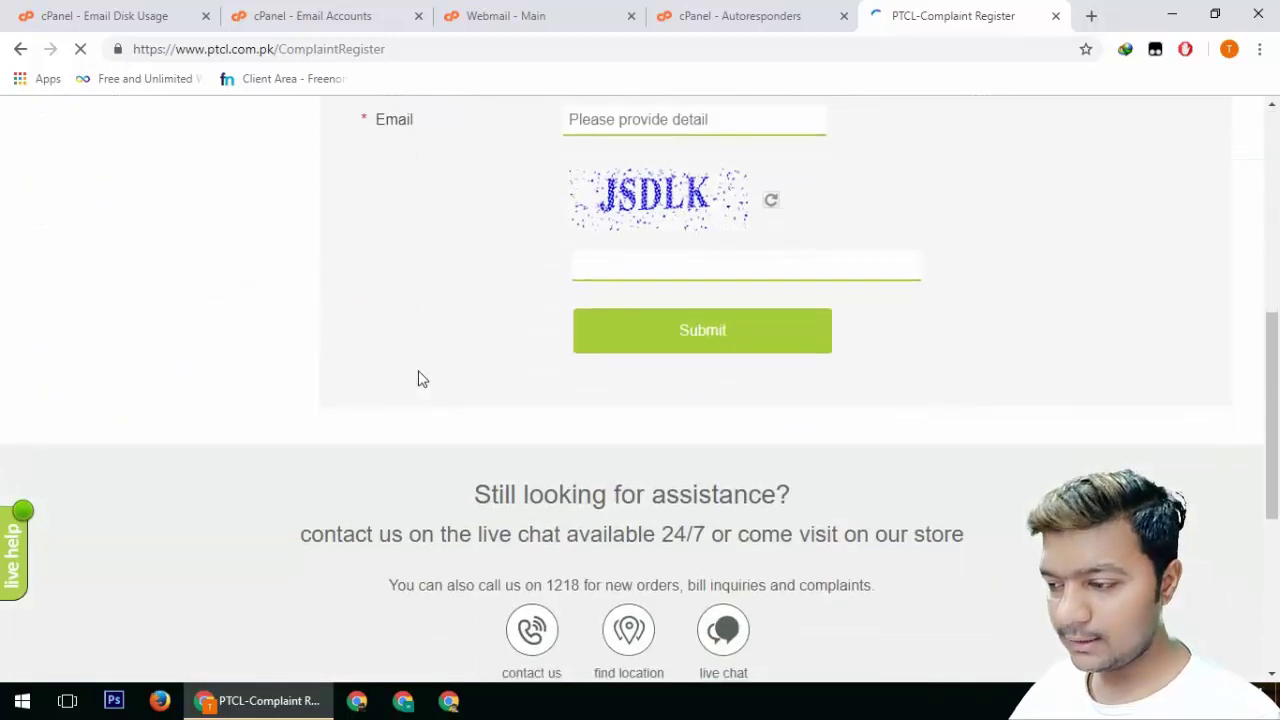
# Close the PTCL, Email Accounts and Webmail tabs, leaving the Autoresponders page open
pyautogui.hotkey('ctrl', 'w')
pyautogui.click(468, 14)
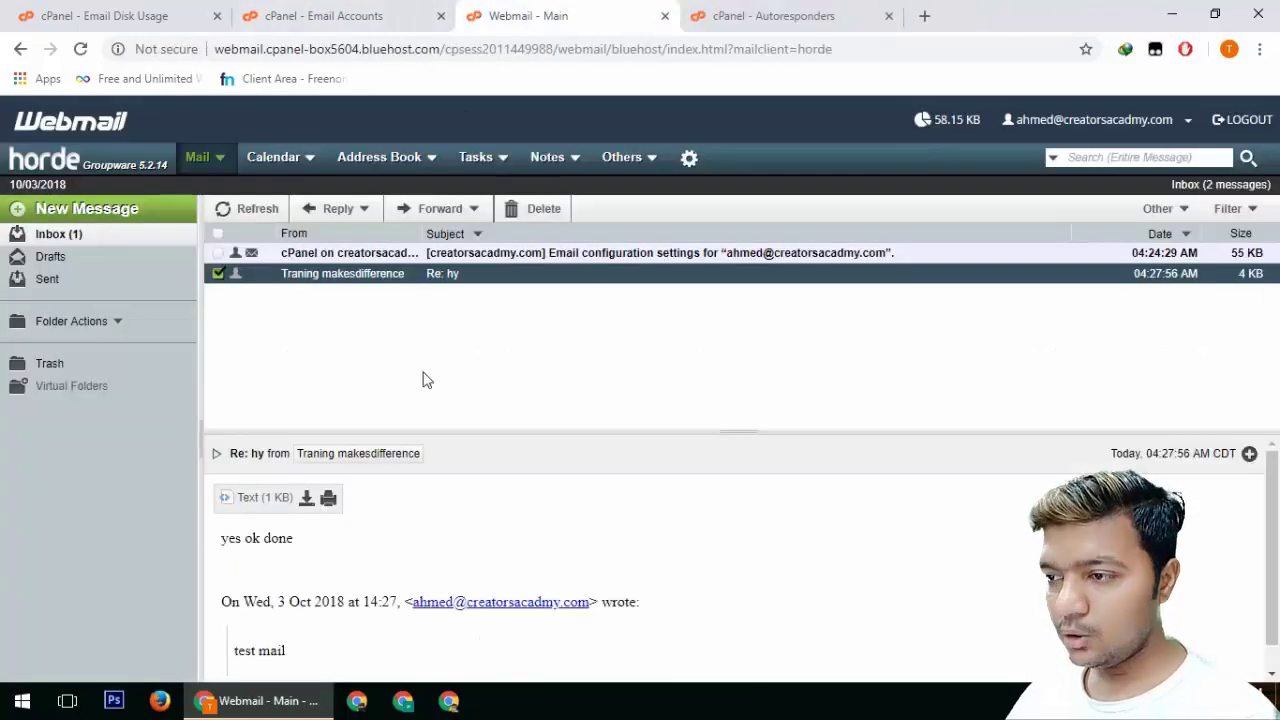
pyautogui.click(388, 8)
pyautogui.hotkey('ctrl', 'w')
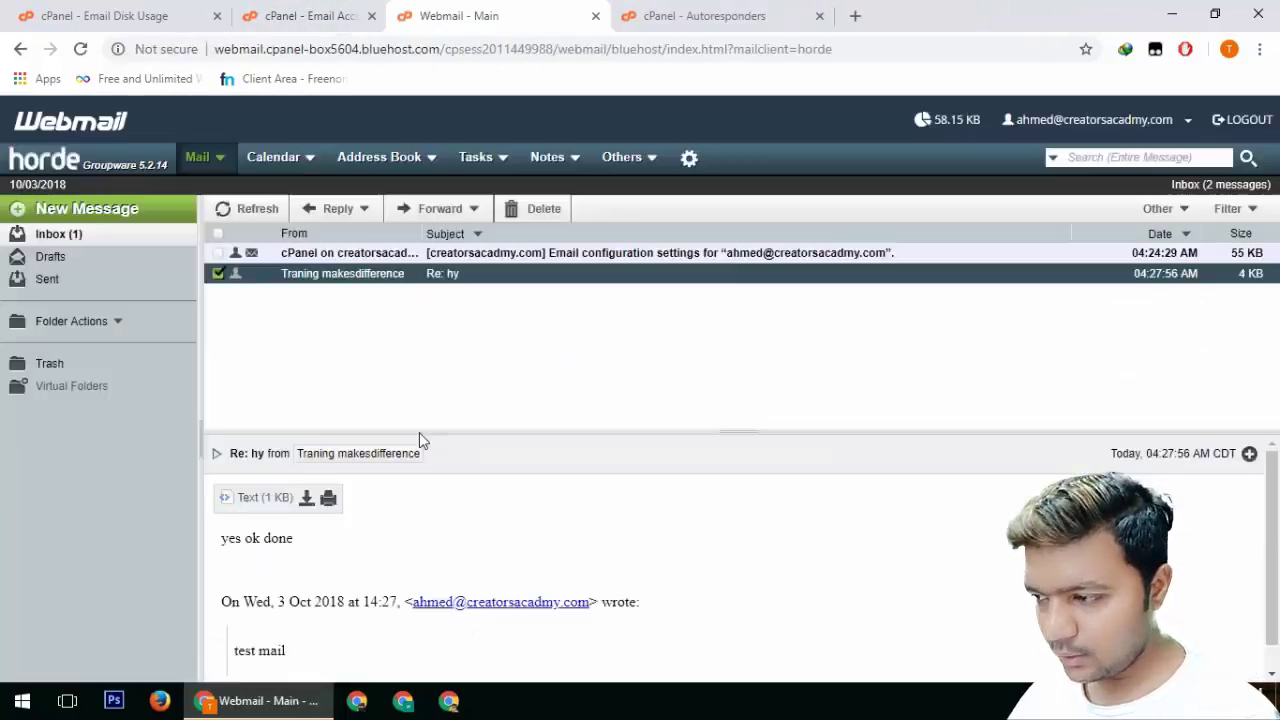
pyautogui.click(440, 16)
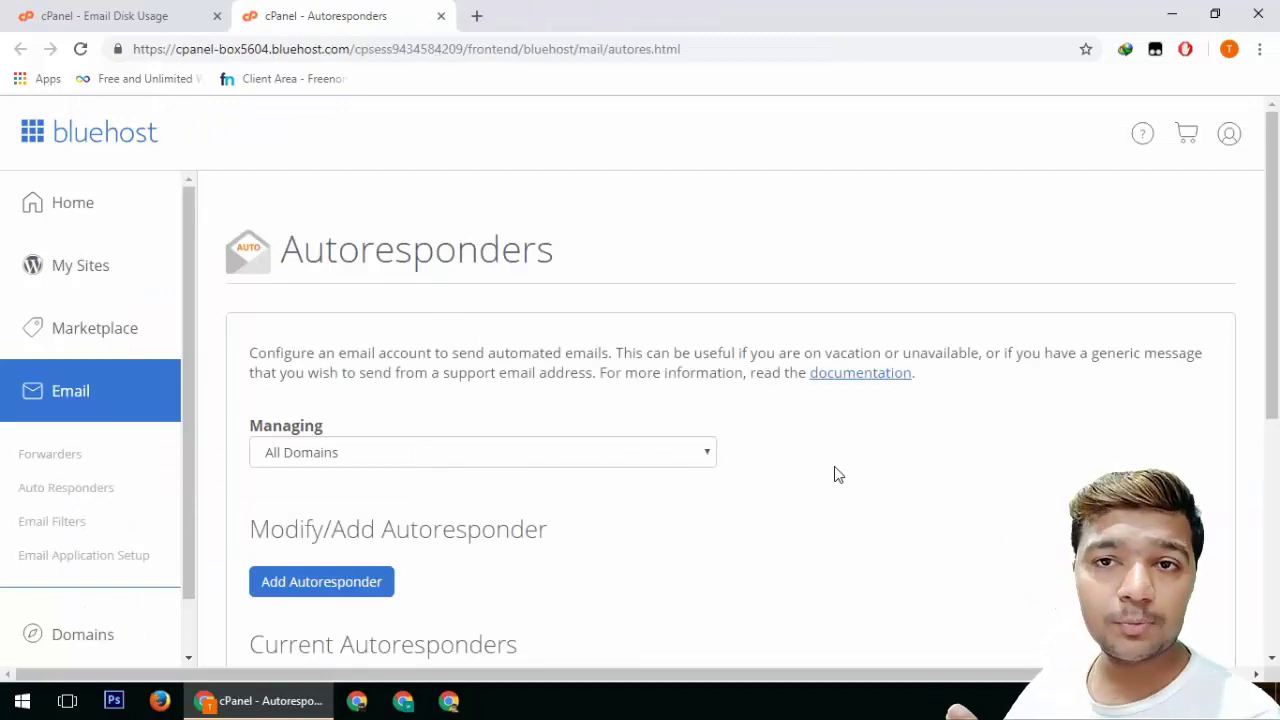
# Open gmail.com in a new browser tab
pyautogui.click(477, 16)
pyautogui.write('gmail.com')
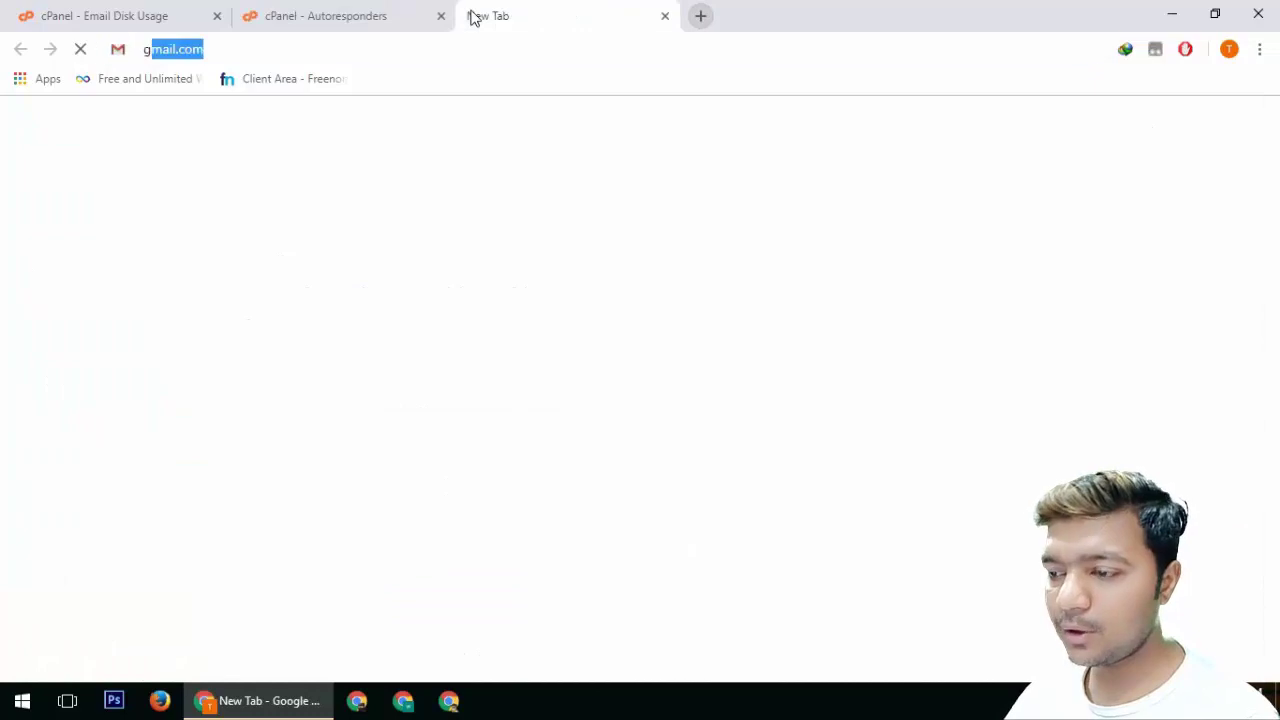
pyautogui.press('Return')
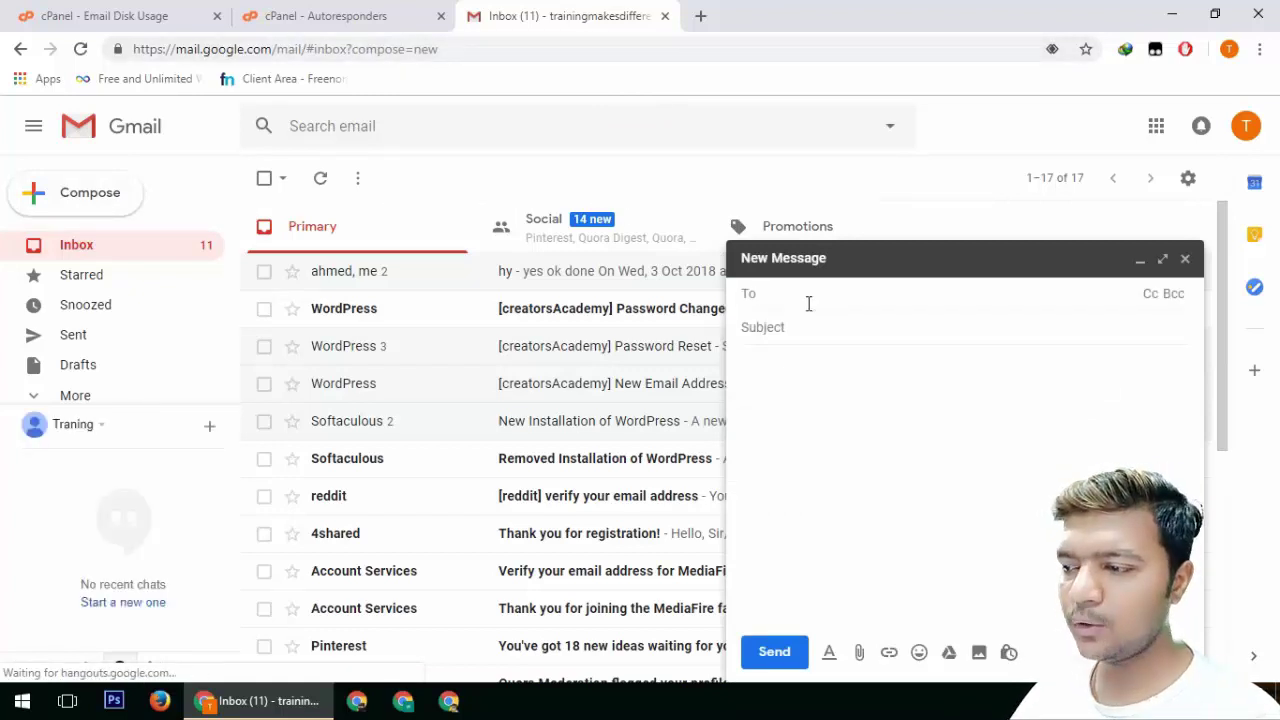
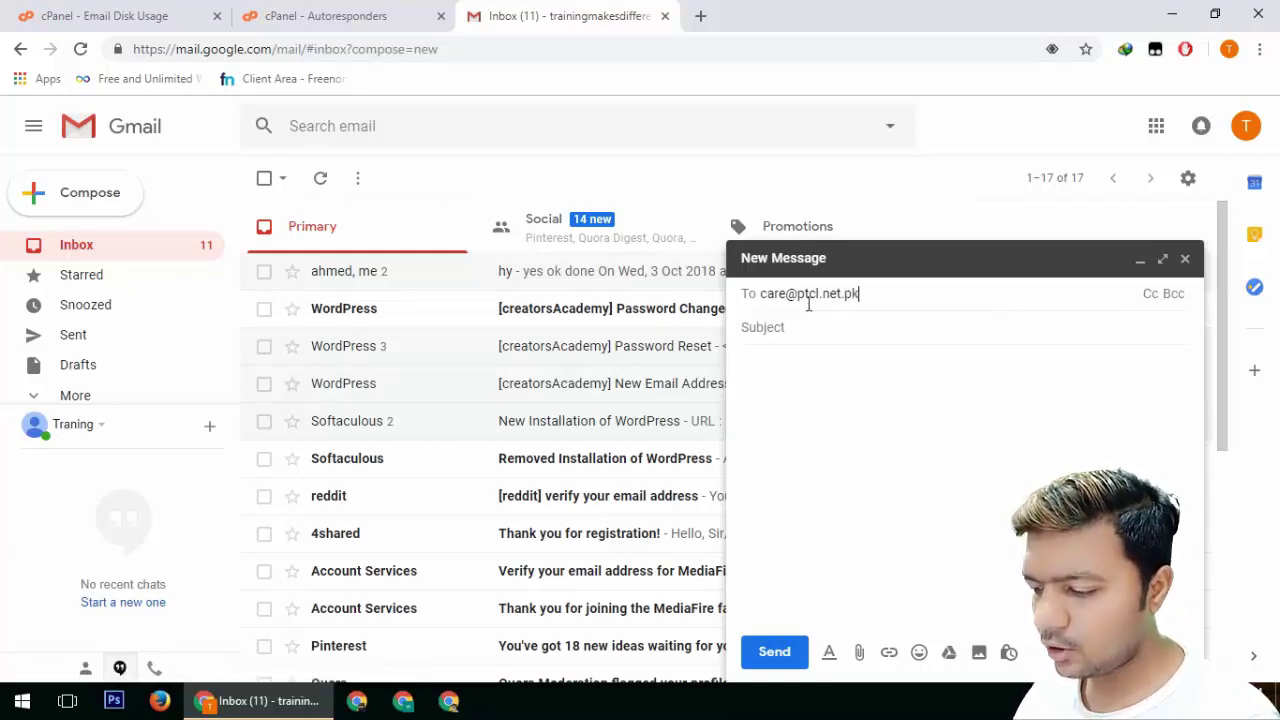
# Send a message with subject hy to PTCL's customer-care address, then reload the inbox
pyautogui.write('hy')
pyautogui.click(791, 557)
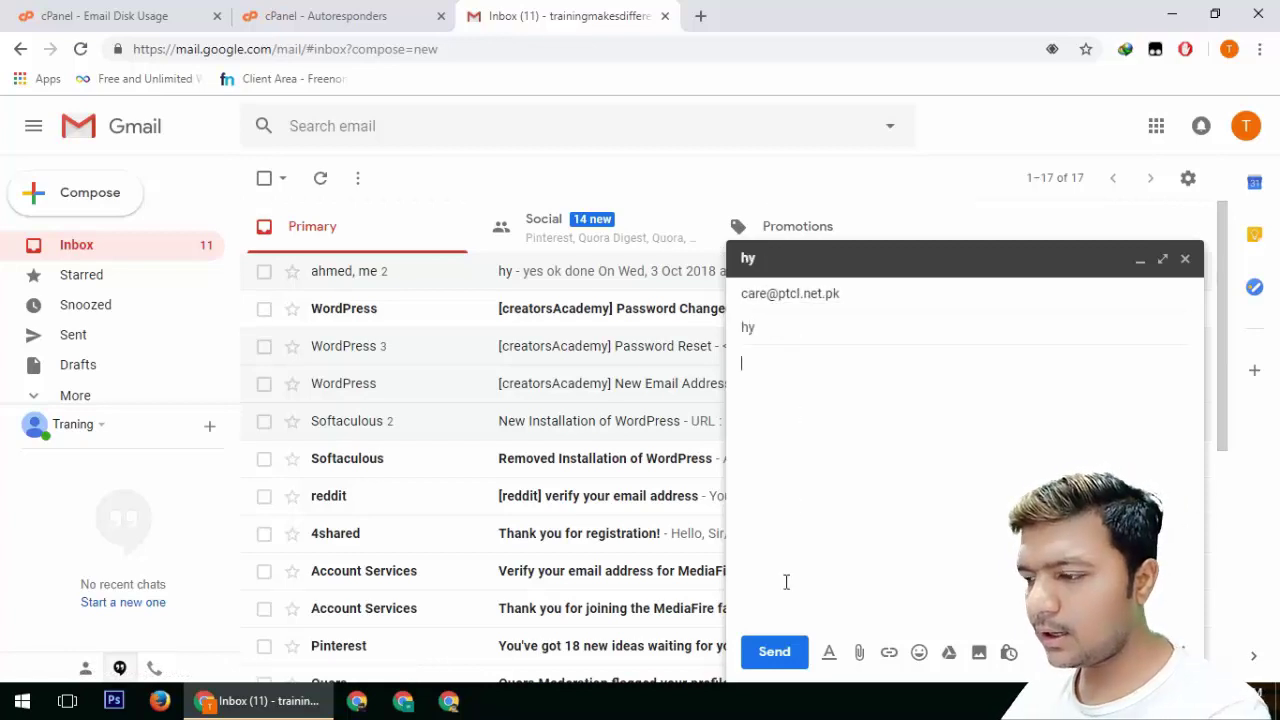
pyautogui.click(772, 652)
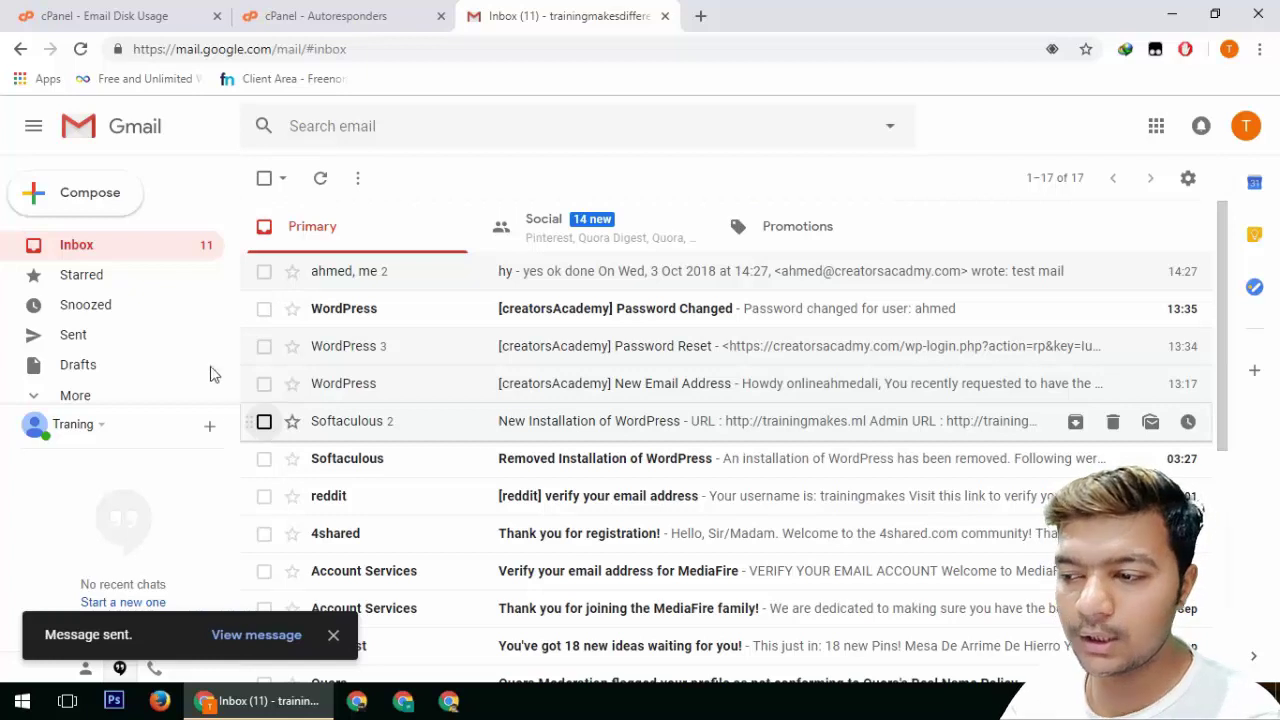
pyautogui.click(128, 252)
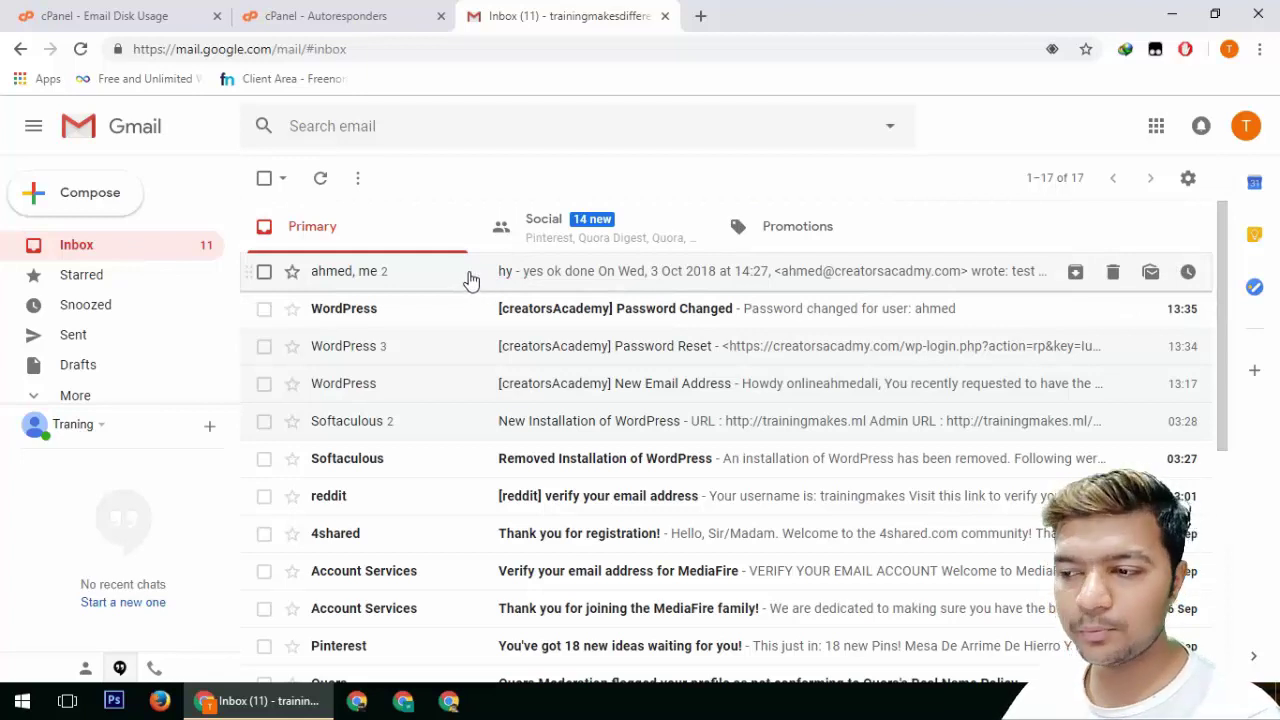
pyautogui.click(365, 12)
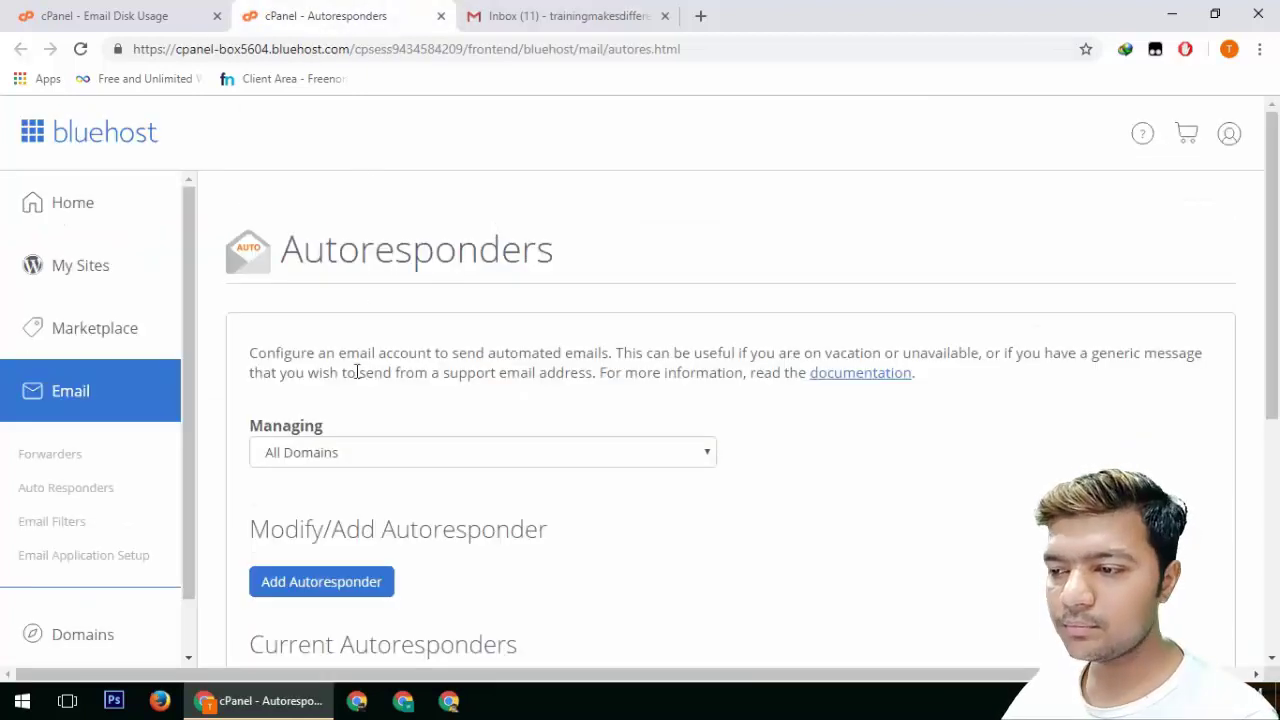
# Start a new autoresponder with a 1-hour interval, the mailbox address and domain creatorsacadmy.com
pyautogui.scroll(-1, 540, 501)
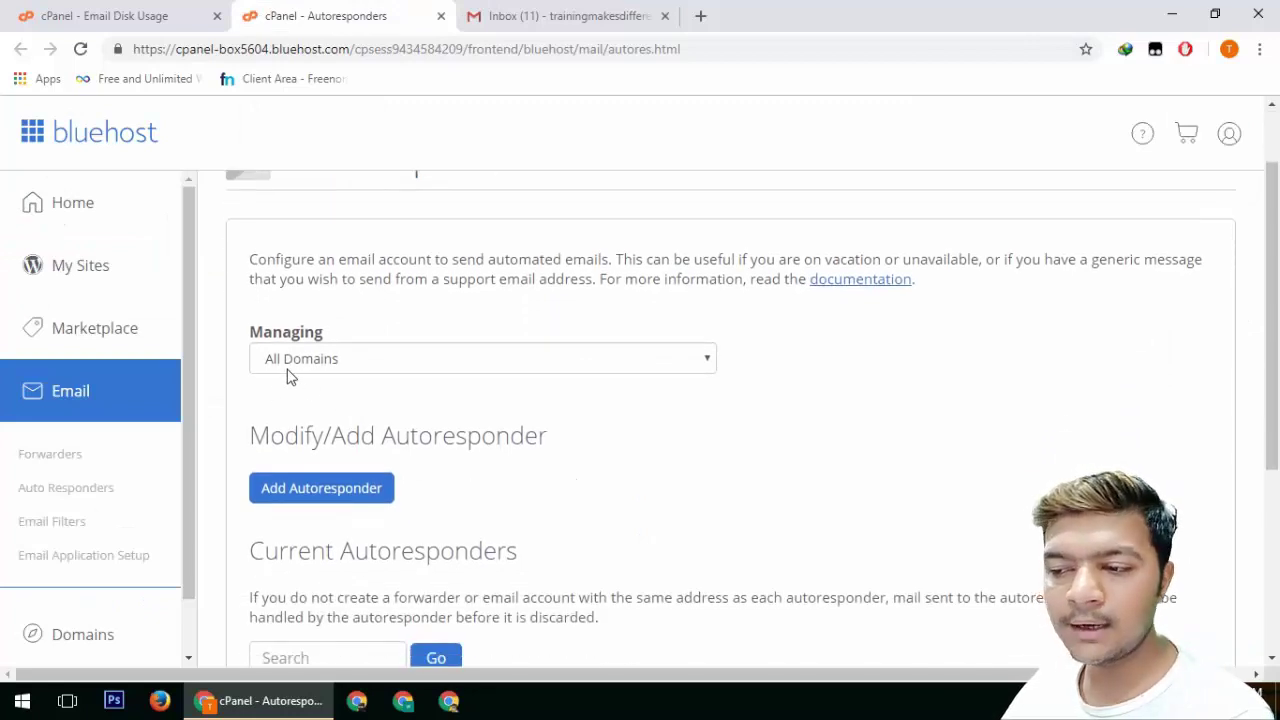
pyautogui.scroll(-1, 514, 490)
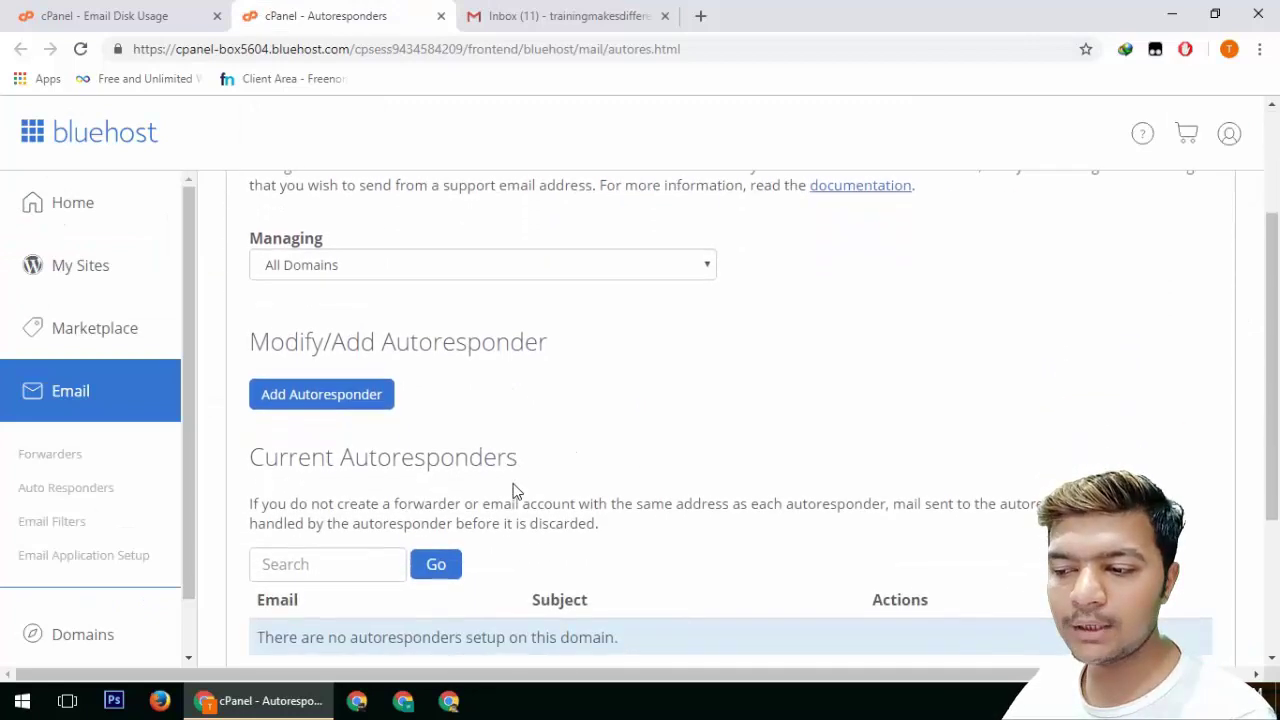
pyautogui.click(289, 410)
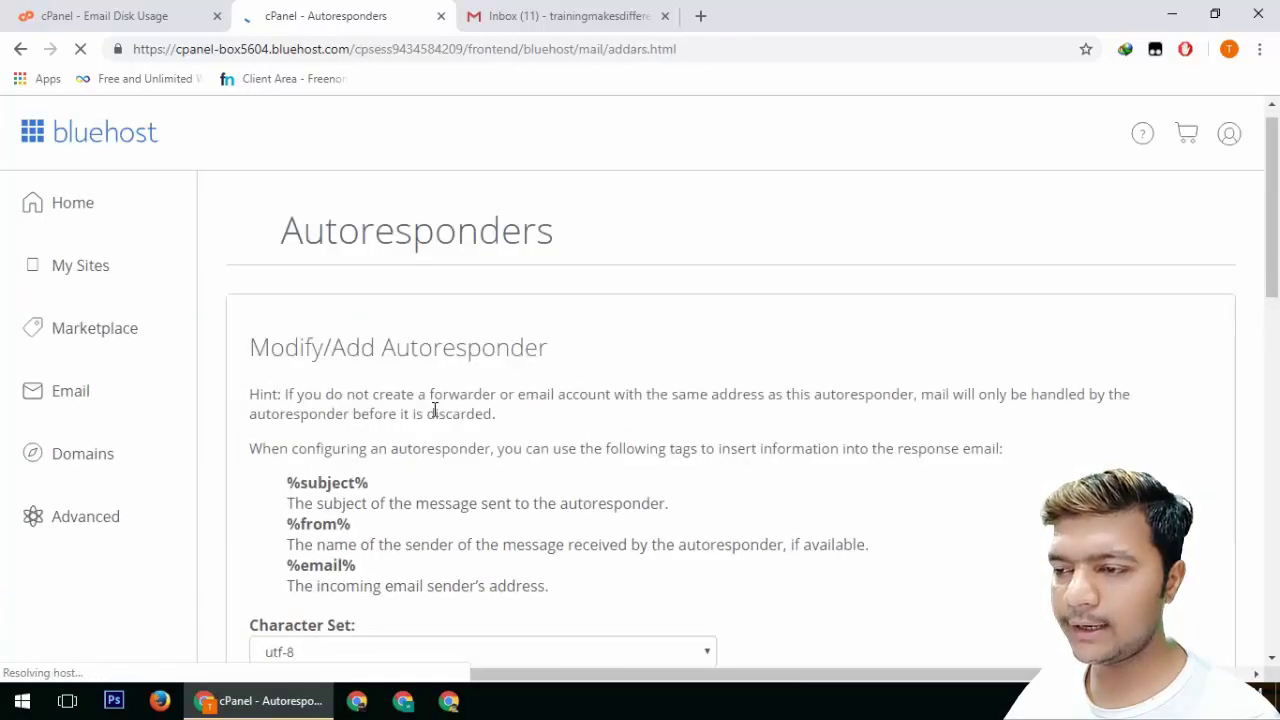
pyautogui.scroll(-2, 435, 410)
pyautogui.scroll(-1, 263, 443)
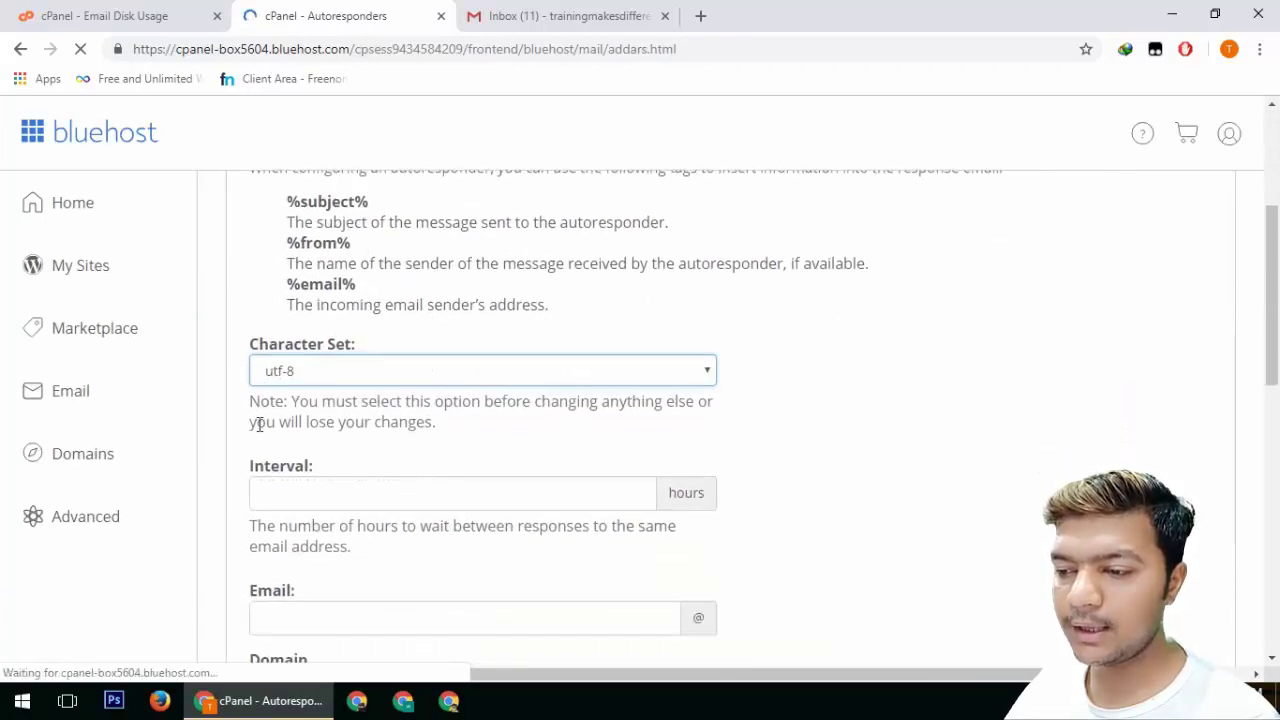
pyautogui.scroll(-1, 280, 483)
pyautogui.click(392, 394)
pyautogui.write('1')
pyautogui.click(341, 517)
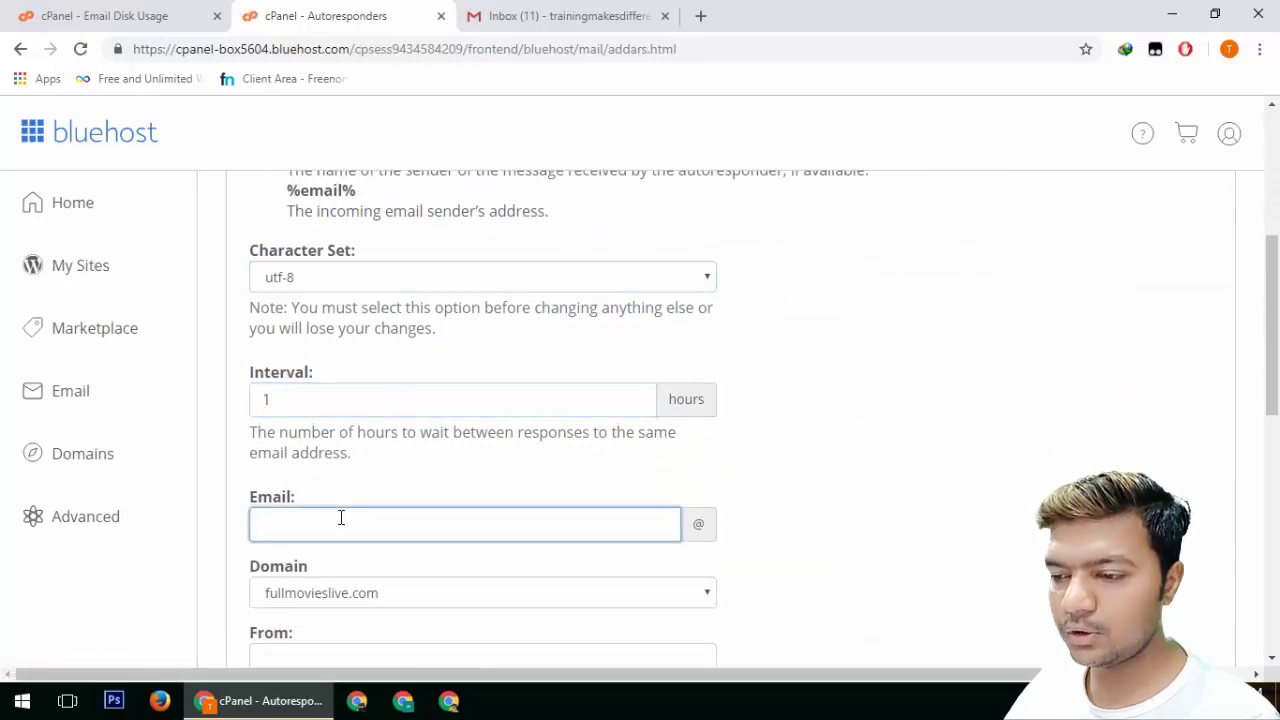
pyautogui.hotkey('ctrl', 'v')
pyautogui.scroll(-2, 444, 412)
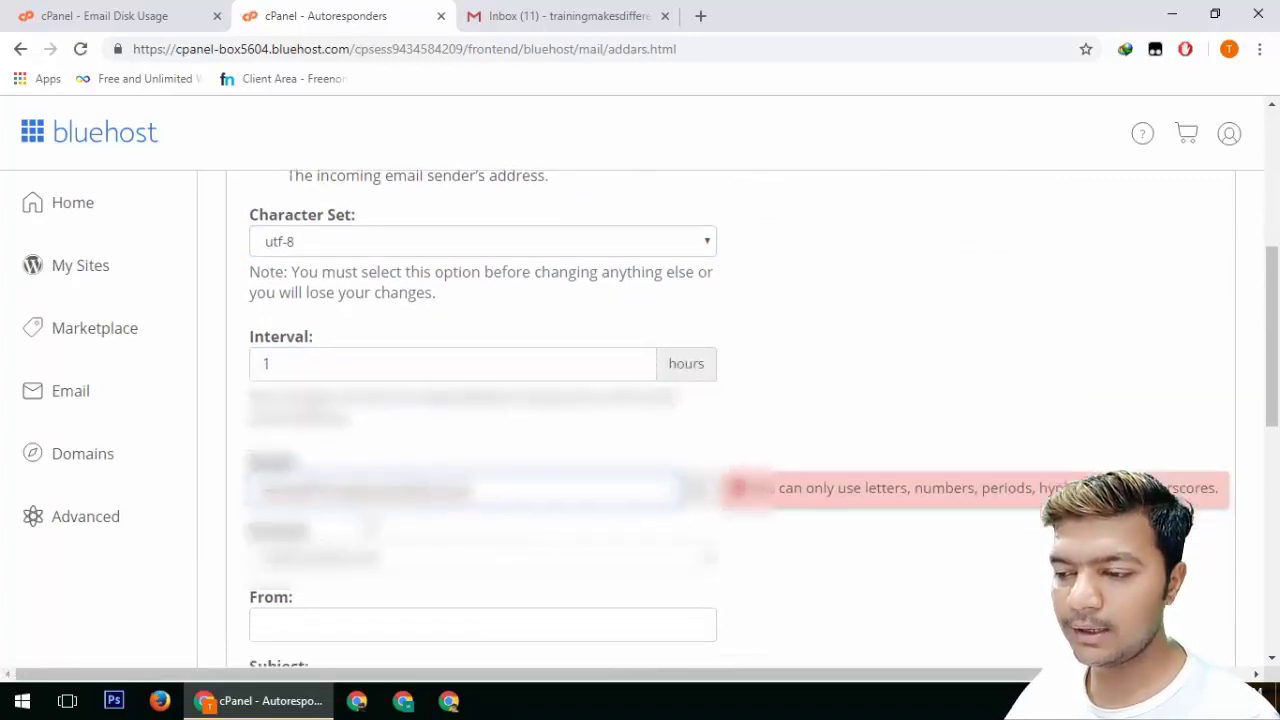
pyautogui.click(480, 404)
pyautogui.click(480, 428)
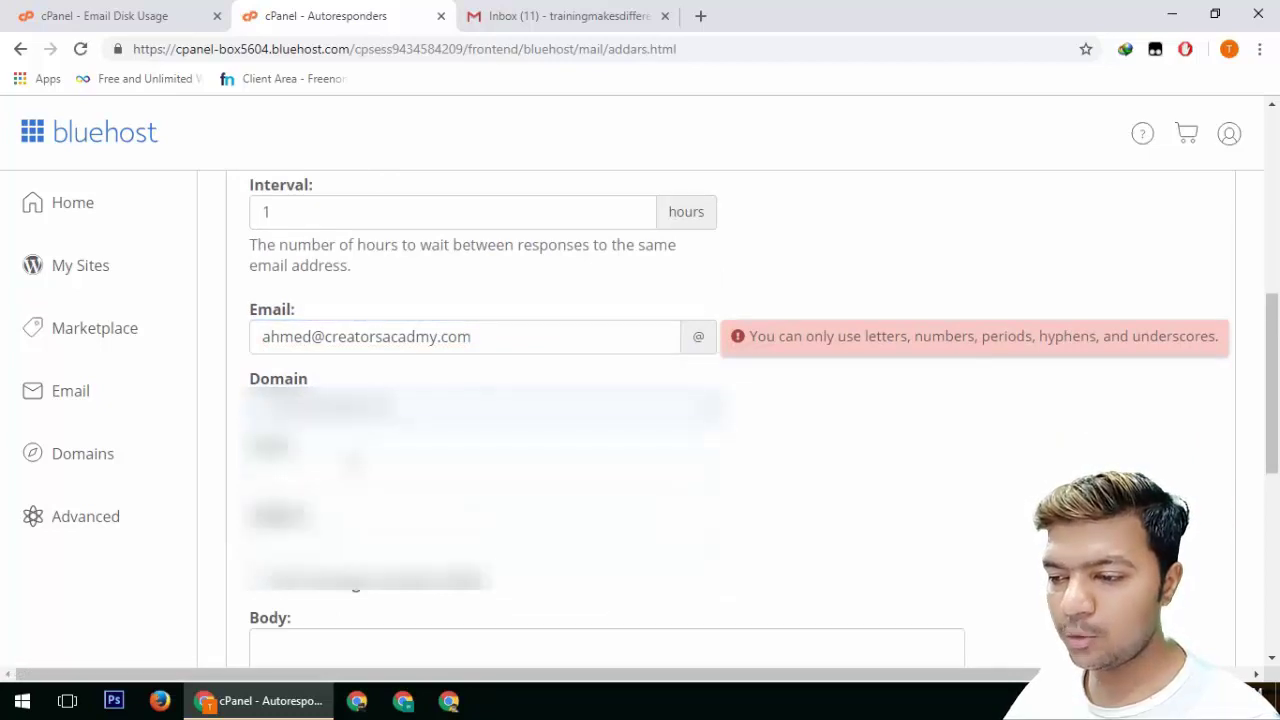
# Fill in the sender, subject 'Thanks' and a body citing the mailbox address, then submit
pyautogui.click(304, 475)
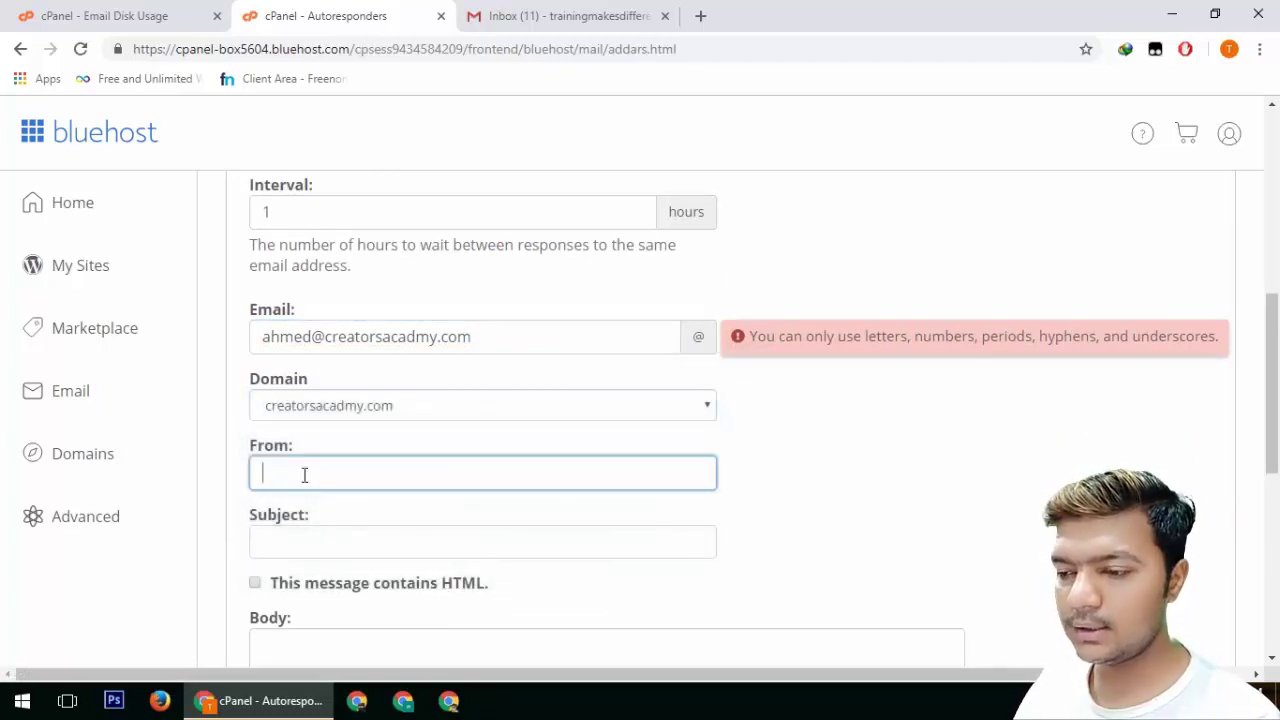
pyautogui.hotkey('ctrl', 'v')
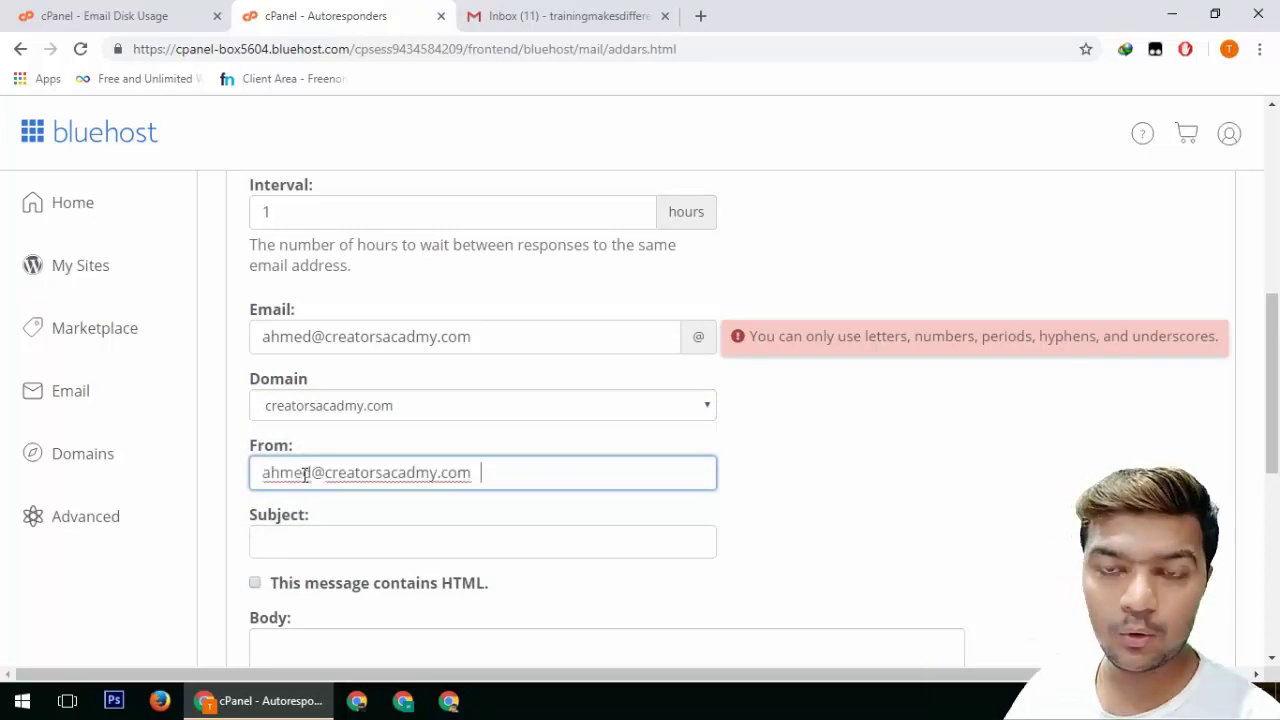
pyautogui.press('Tab')
pyautogui.write('T')
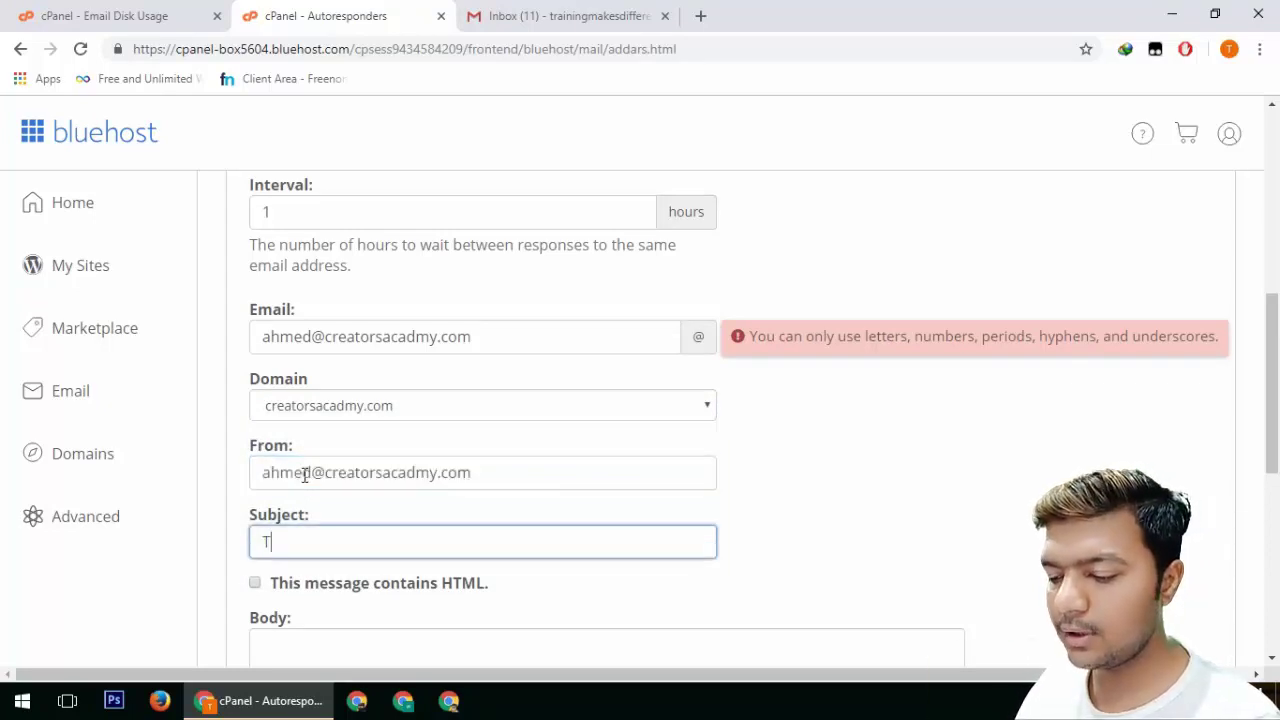
pyautogui.write('hna')
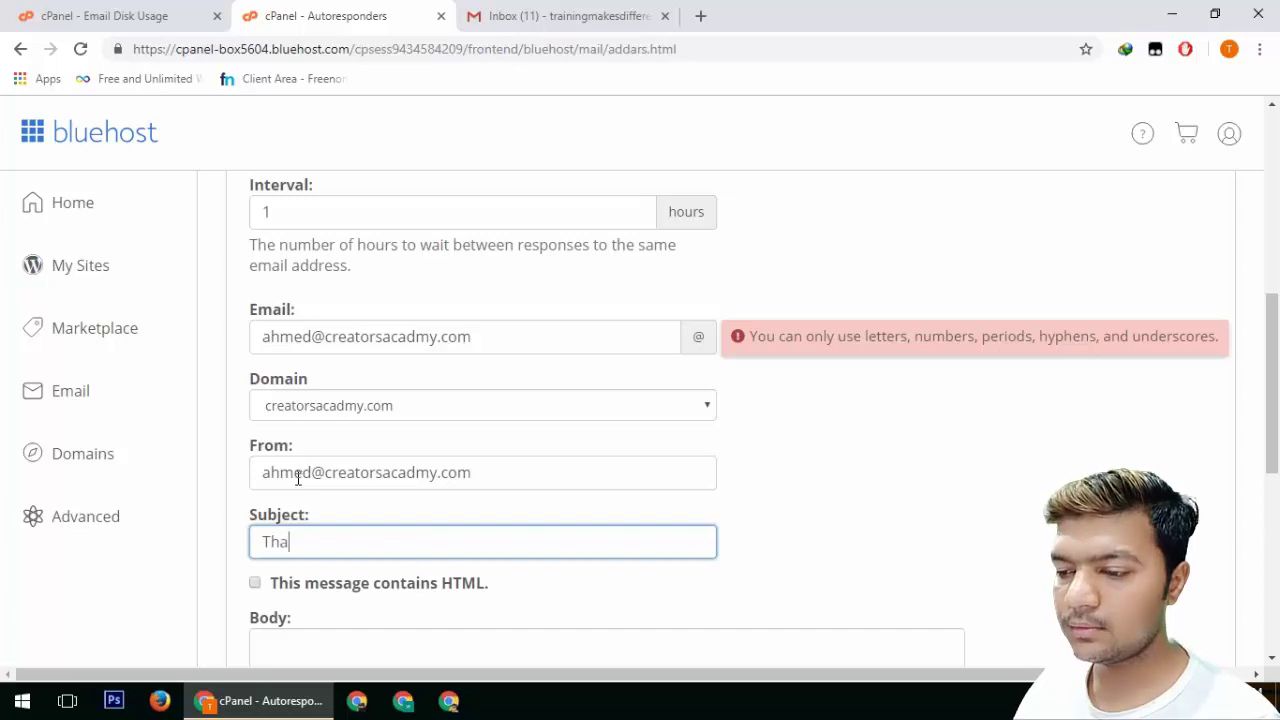
pyautogui.write('s')
pyautogui.scroll(-1, 300, 500)
pyautogui.click(323, 558)
pyautogui.write('Reg ')
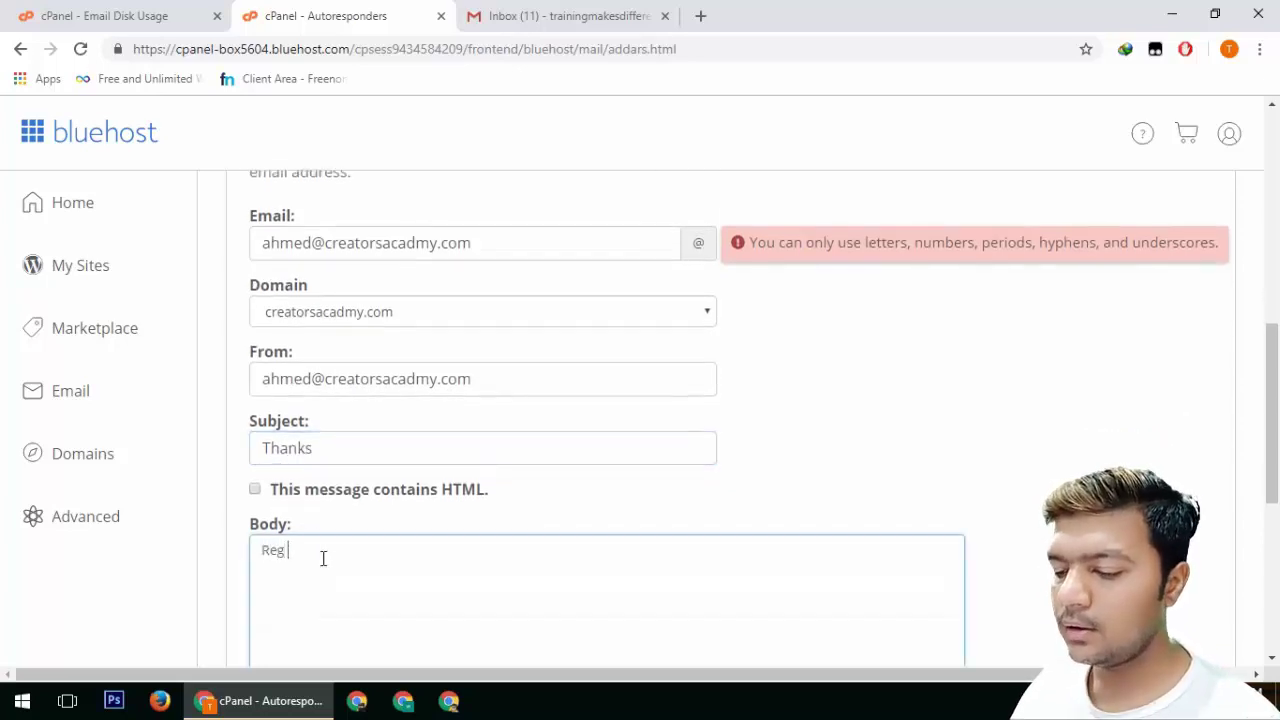
pyautogui.write('AHm')
pyautogui.press('BackSpace')
pyautogui.press('BackSpace')
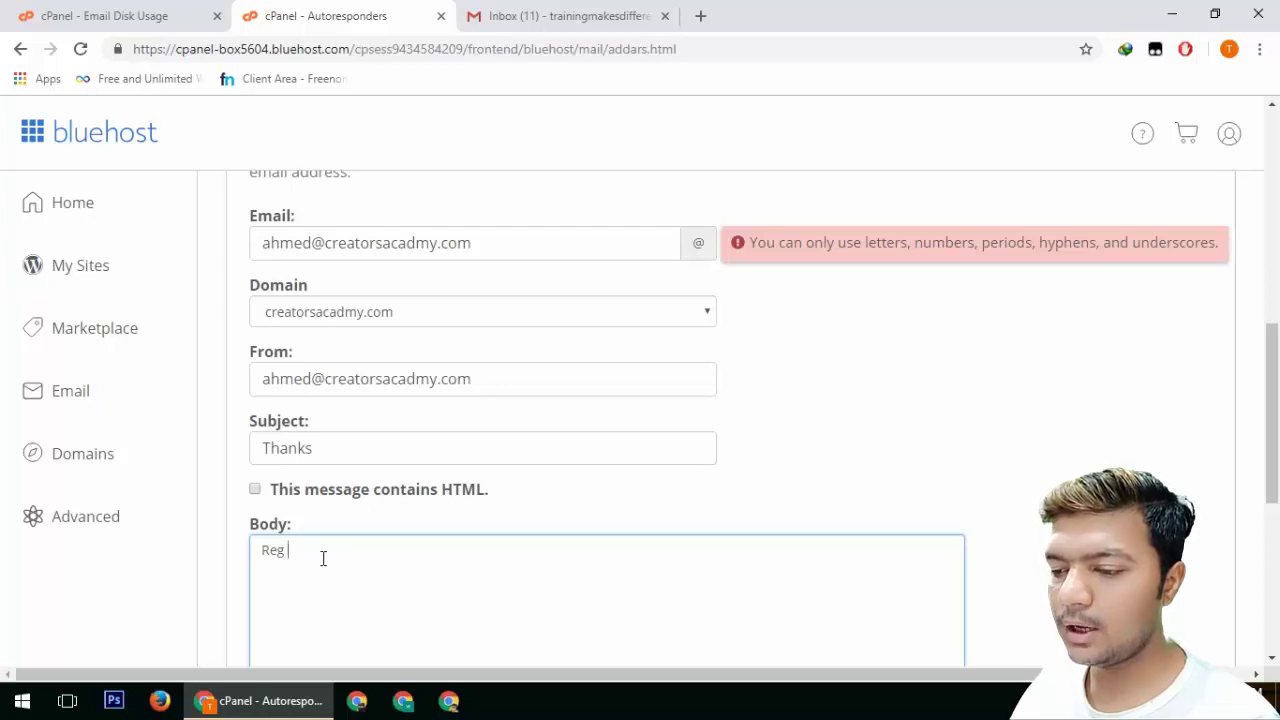
pyautogui.hotkey('ctrl', 'v')
pyautogui.scroll(-3, 618, 562)
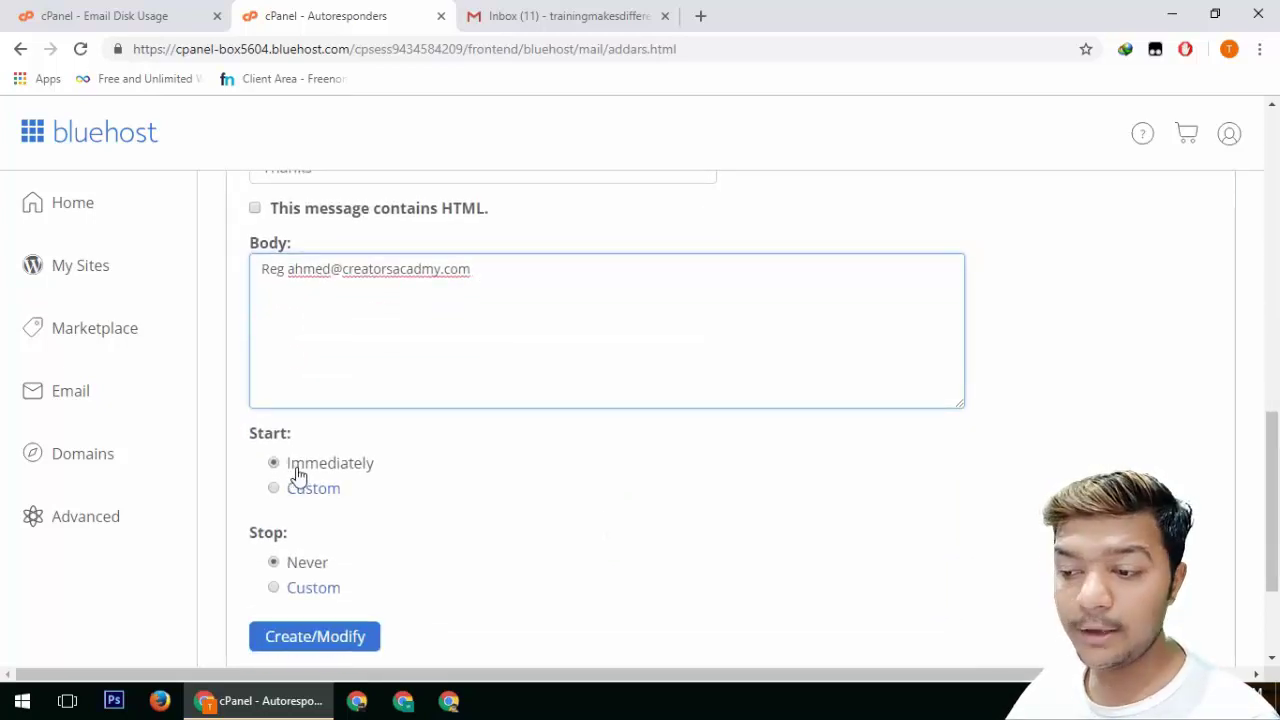
pyautogui.click(302, 642)
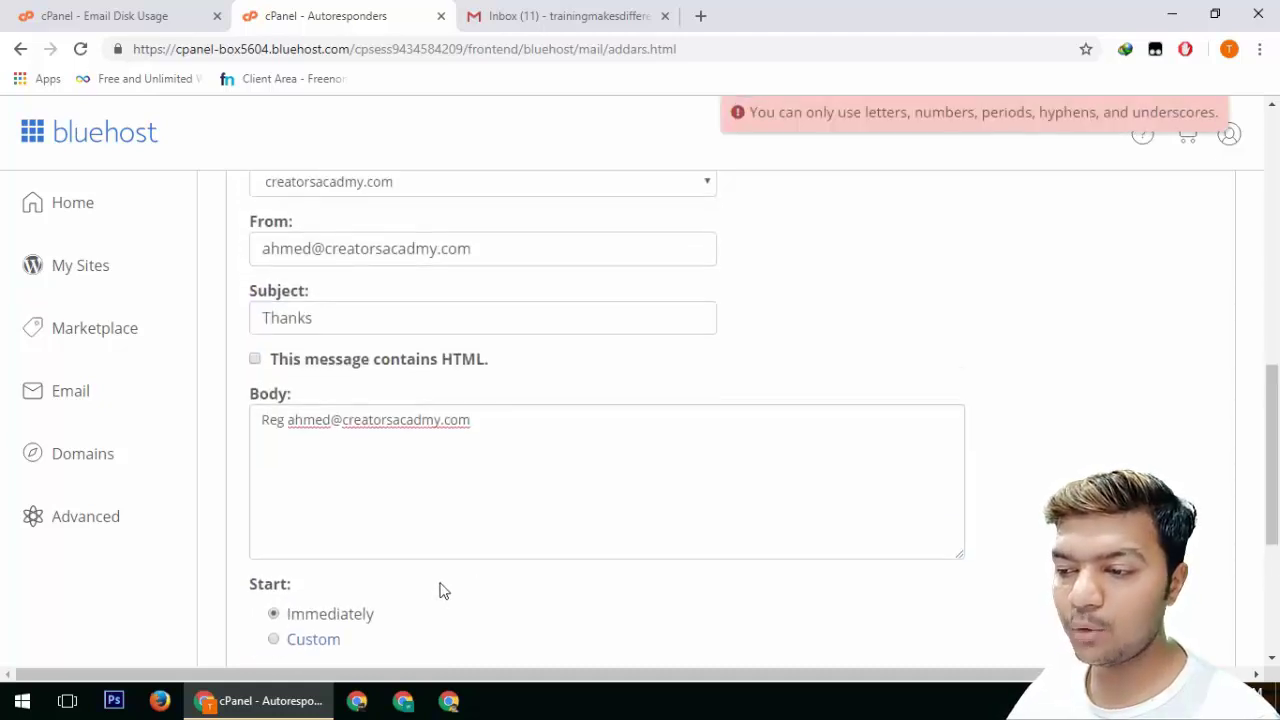
# Remove the domain part from the Email field, leaving only the mailbox name
pyautogui.scroll(1, 1000, 262)
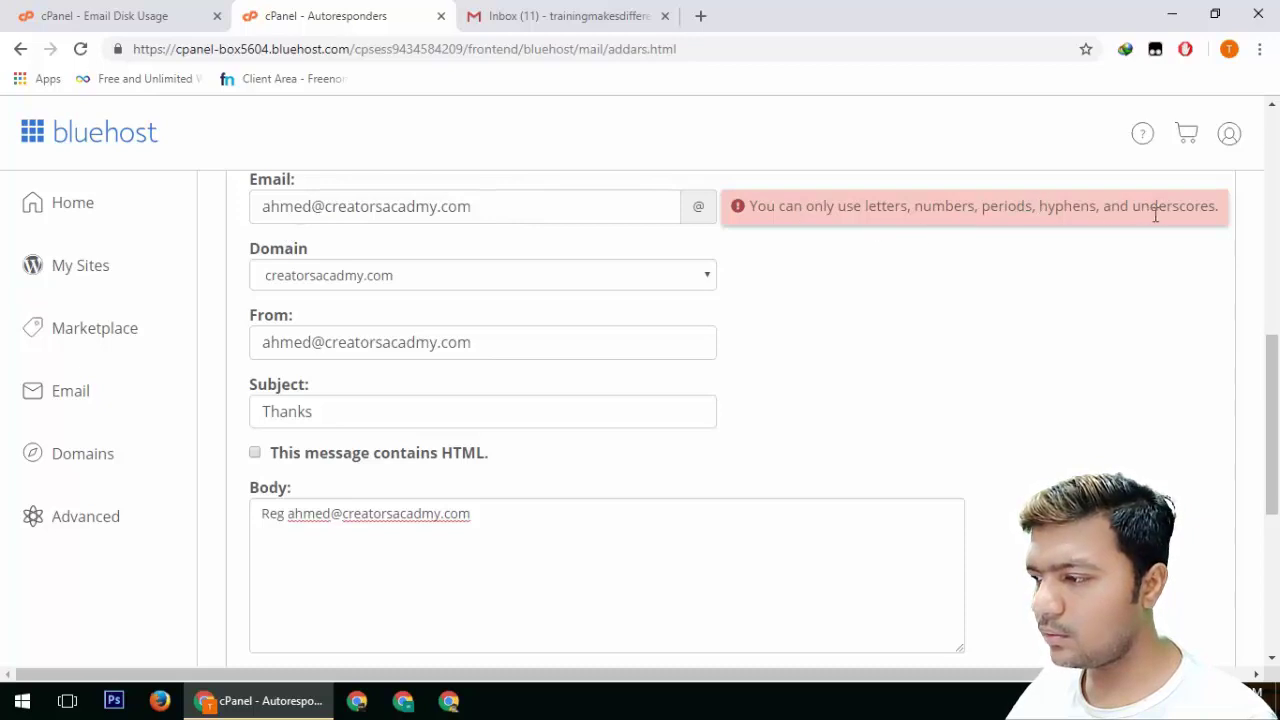
pyautogui.scroll(2, 671, 309)
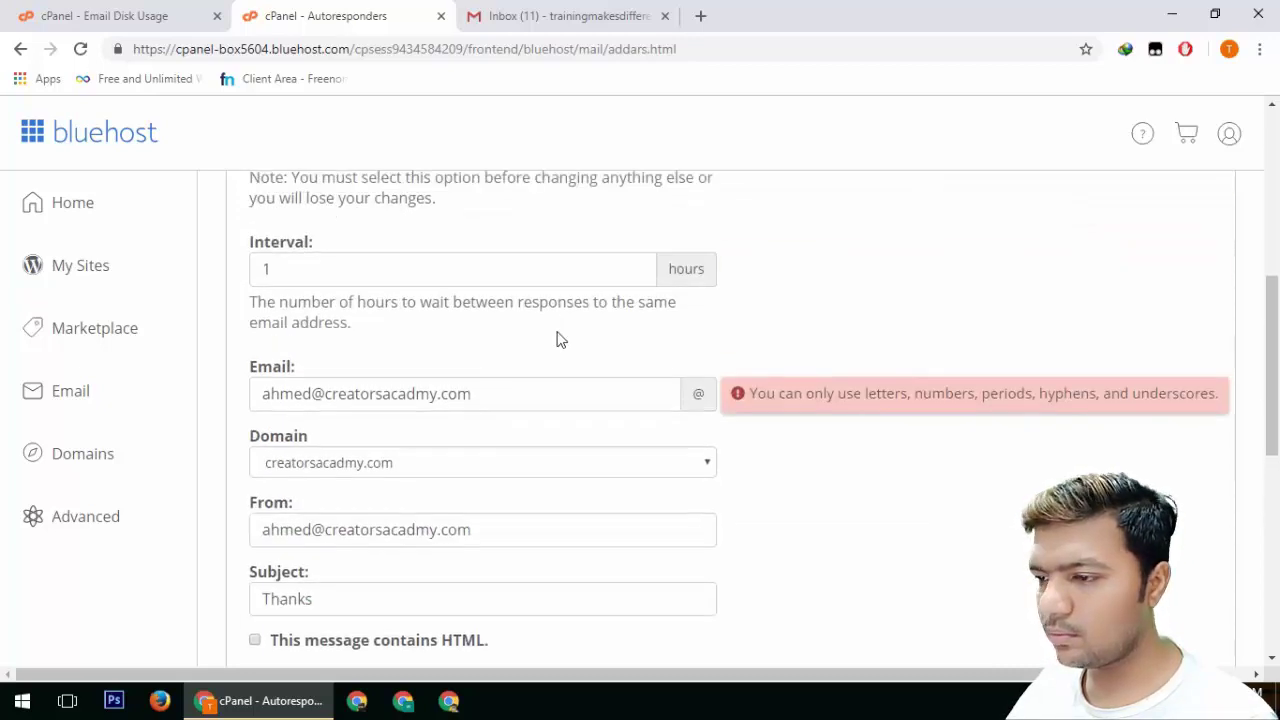
pyautogui.click(556, 390)
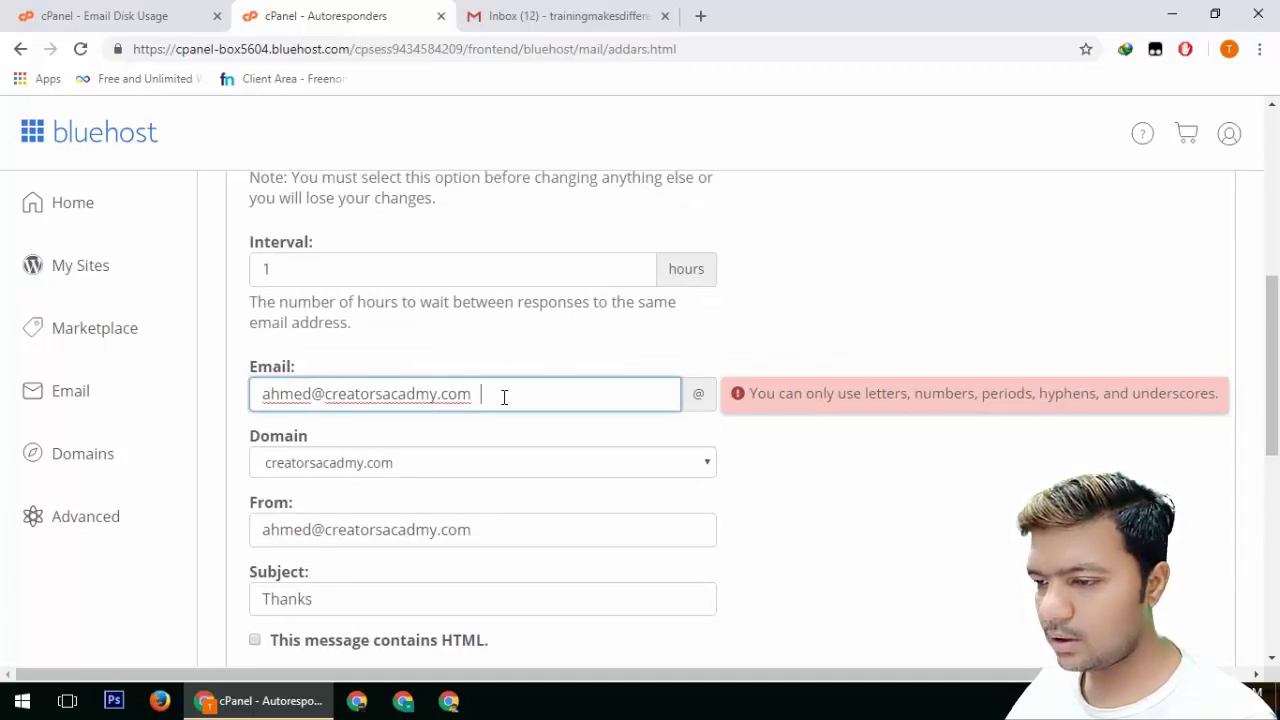
pyautogui.click(735, 395)
pyautogui.click(688, 408)
pyautogui.click(688, 408)
pyautogui.moveTo(328, 402); pyautogui.dragTo(754, 417)
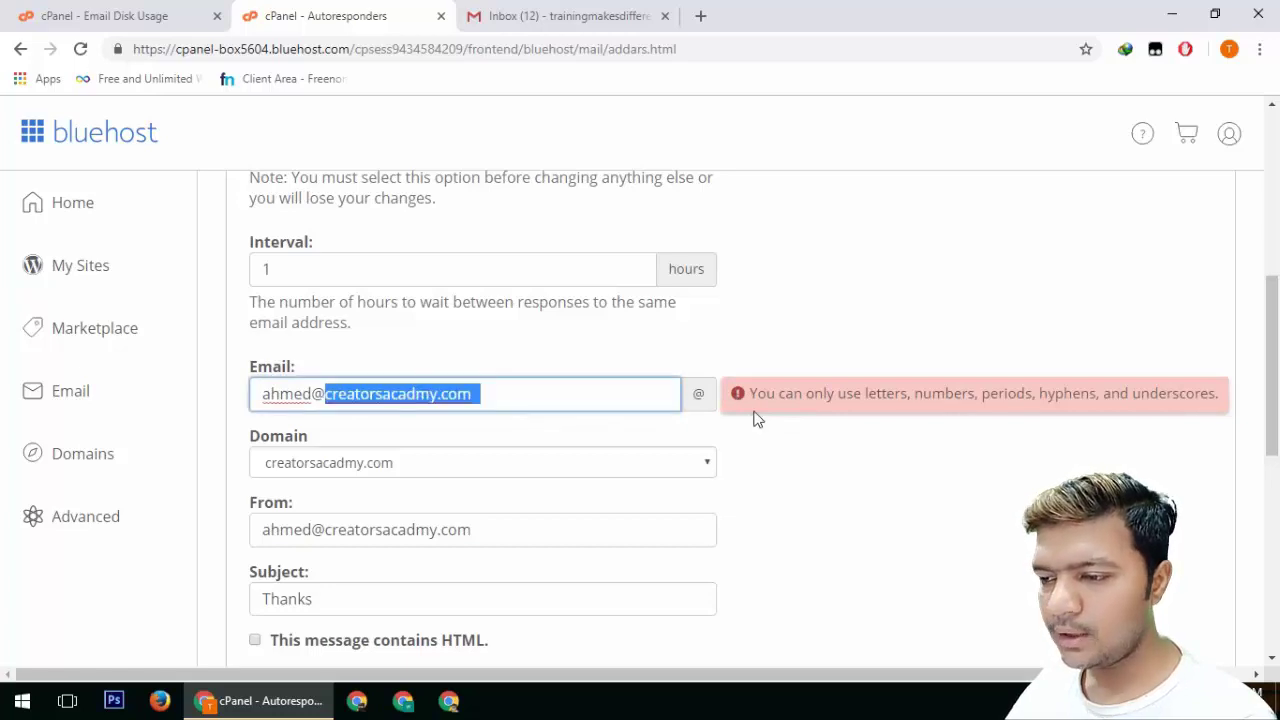
pyautogui.press('BackSpace')
pyautogui.press('BackSpace')
# Create the autoresponder and return to the Autoresponders list
pyautogui.scroll(-6, 763, 423)
pyautogui.click(271, 454)
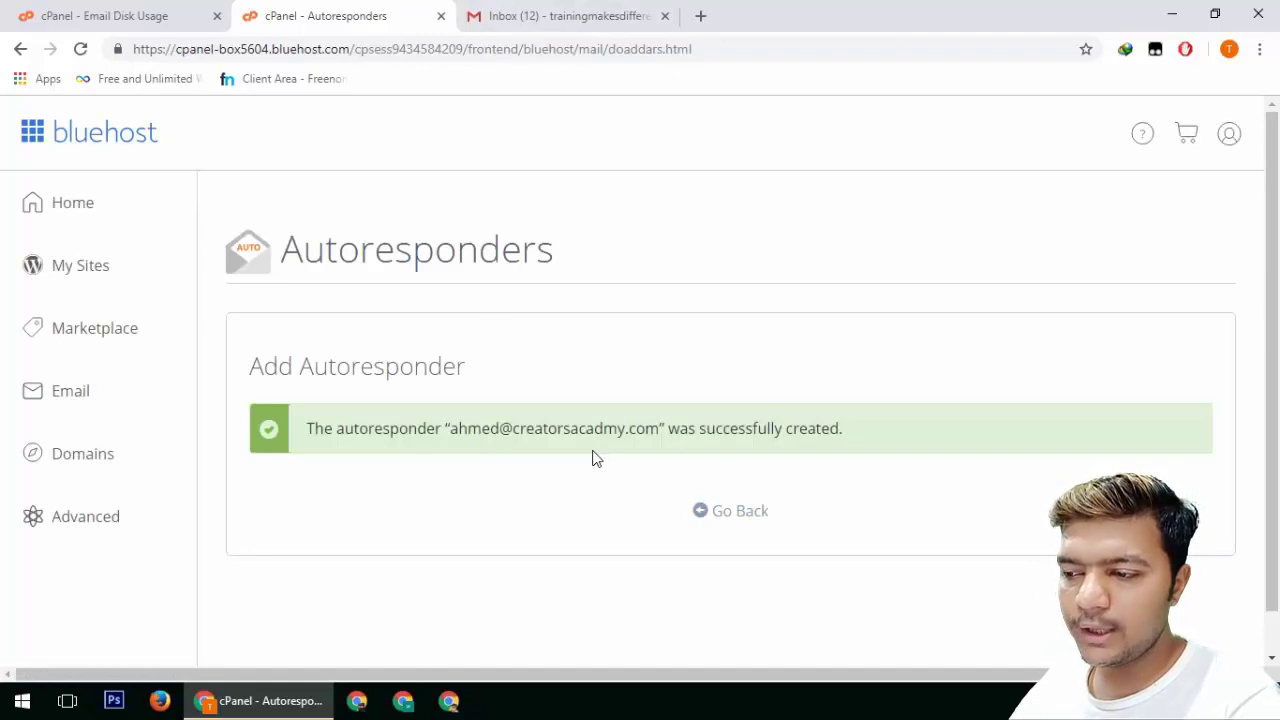
pyautogui.click(740, 514)
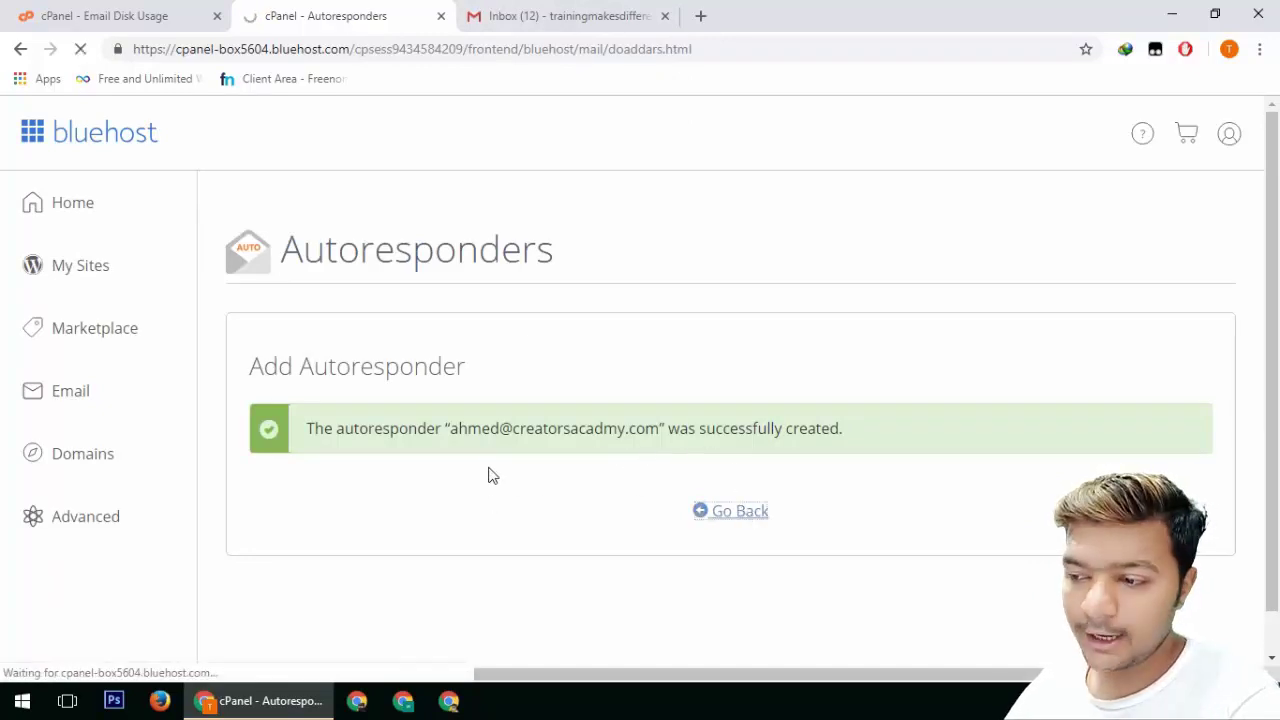
# Read the Re: hy auto-reply, then send a test mail with subject hy to the new mailbox
pyautogui.click(503, 15)
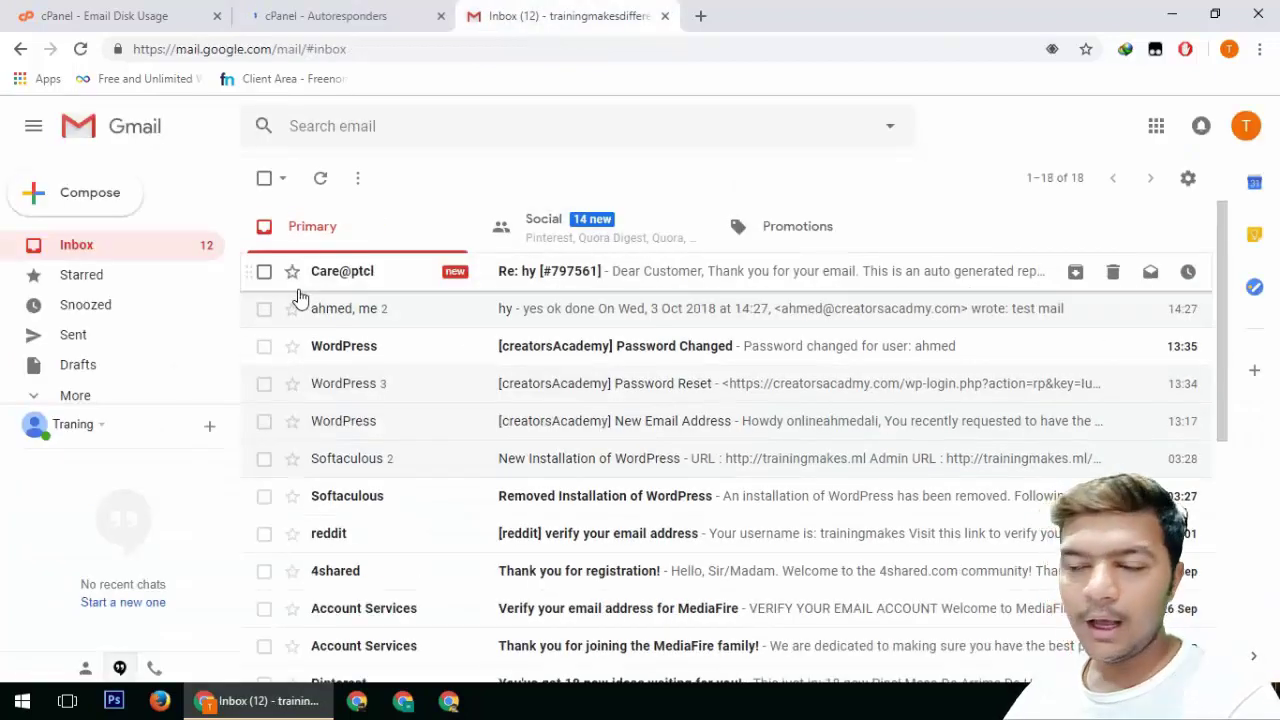
pyautogui.click(571, 278)
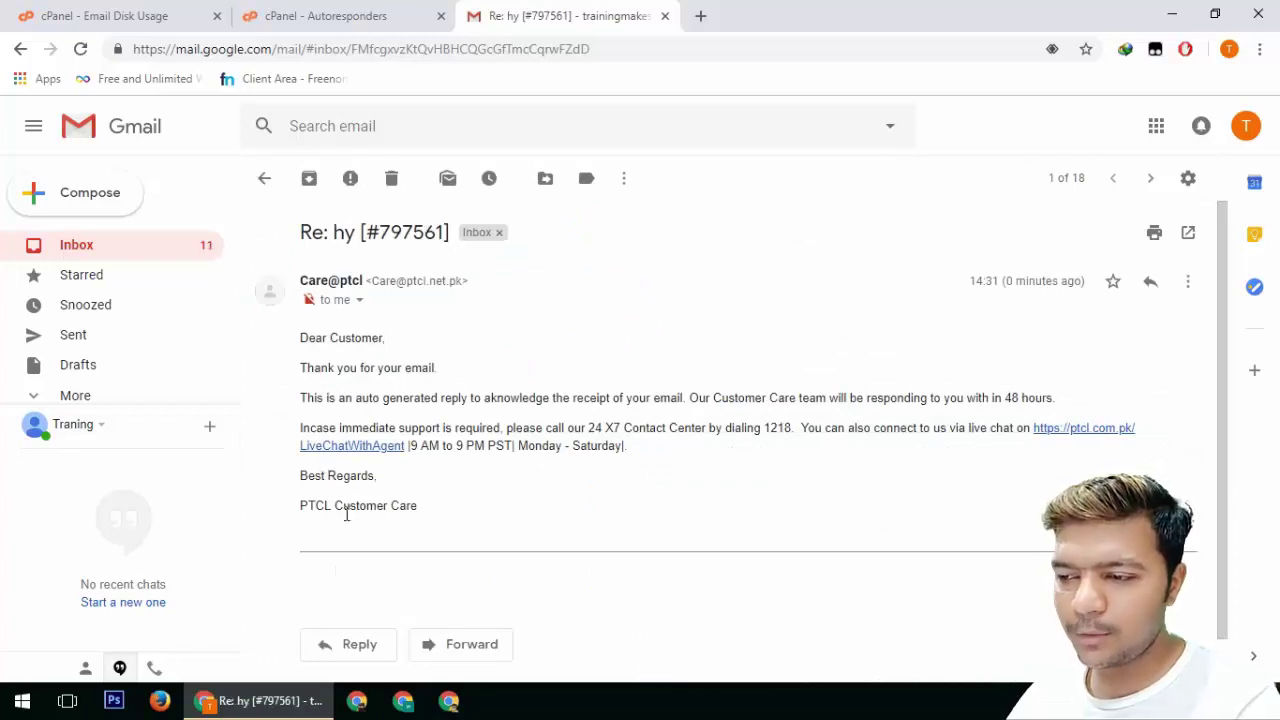
pyautogui.click(95, 205)
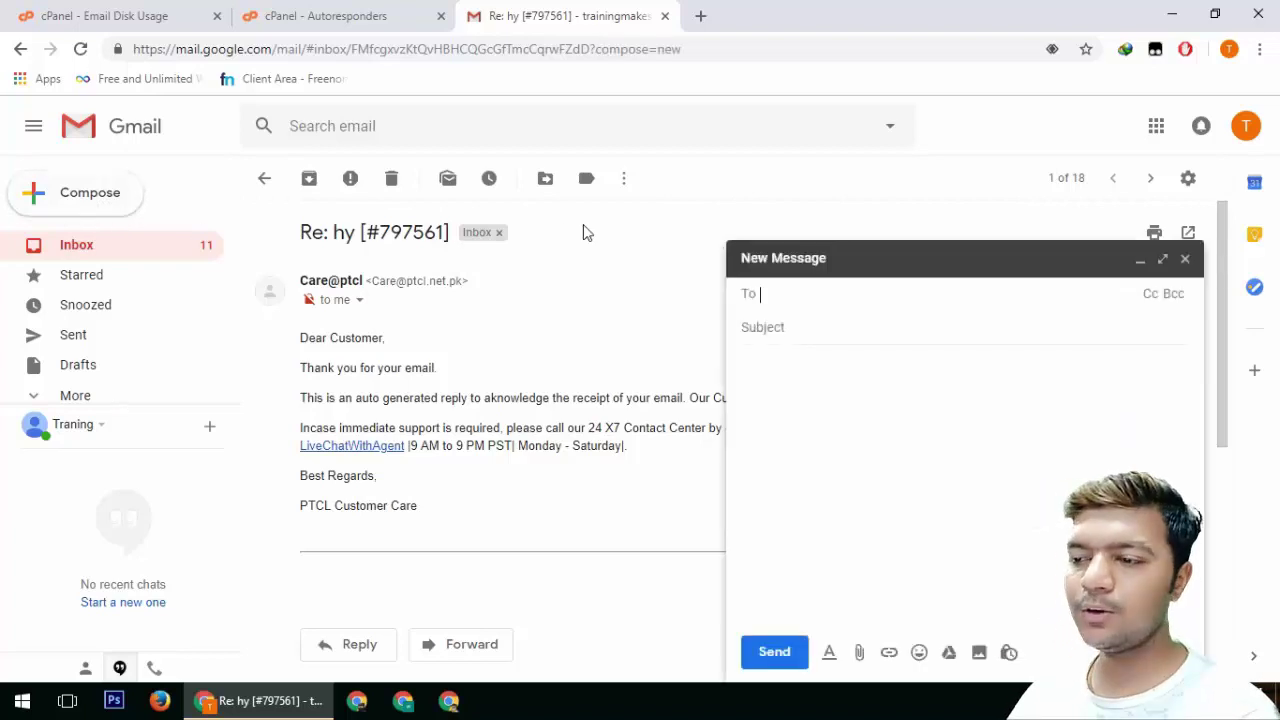
pyautogui.hotkey('ctrl', 'v')
pyautogui.click(808, 326)
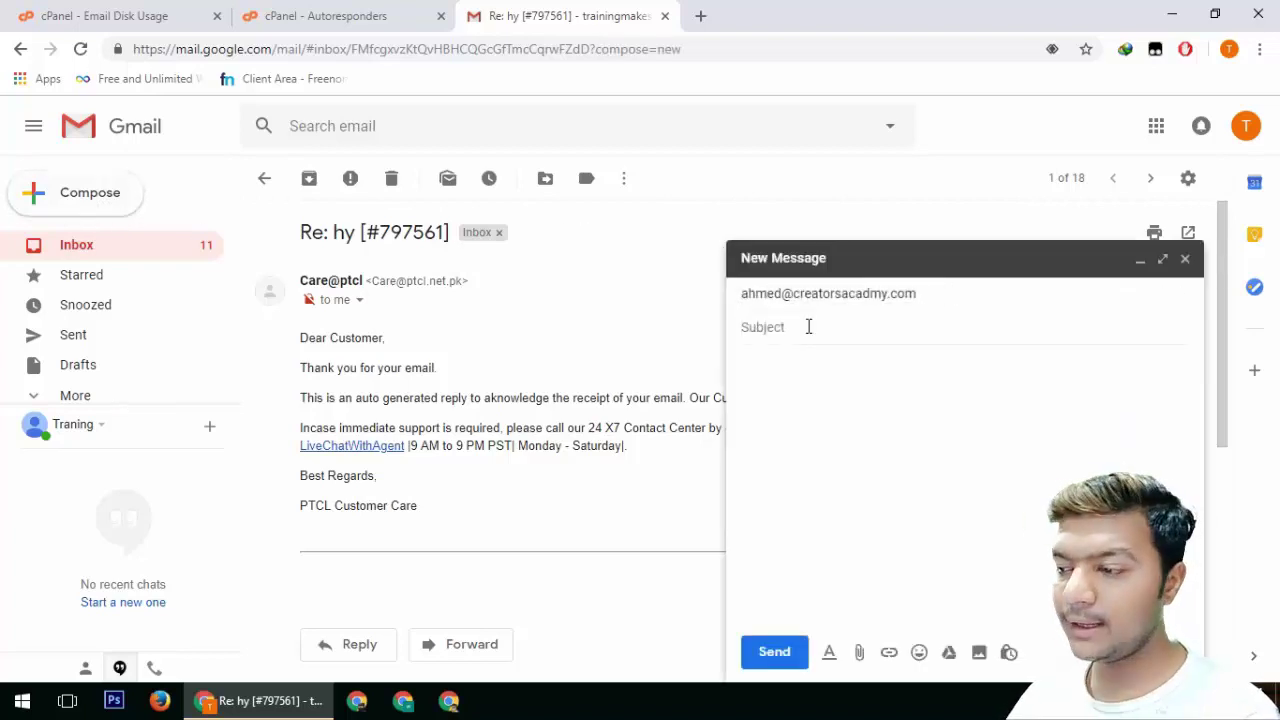
pyautogui.write('hy')
pyautogui.click(765, 664)
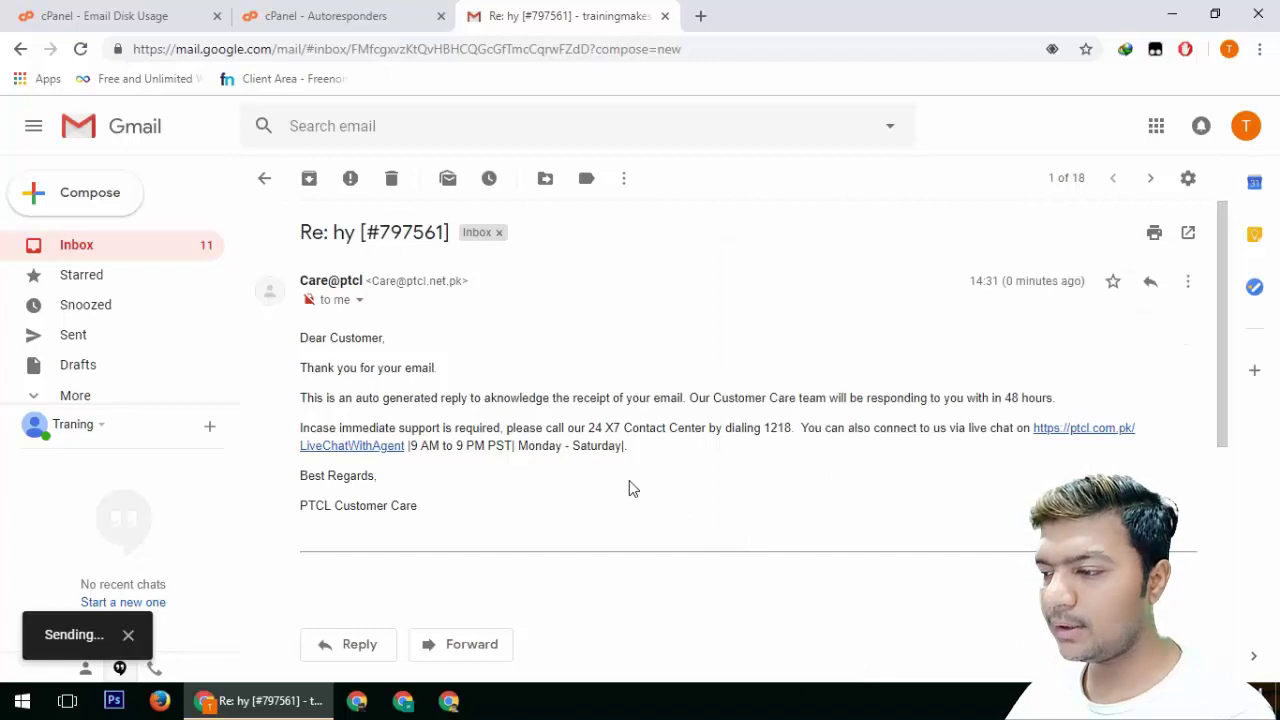
# Check the Gmail inbox, glance at the cPanel Autoresponders page, and return to Gmail
pyautogui.click(111, 250)
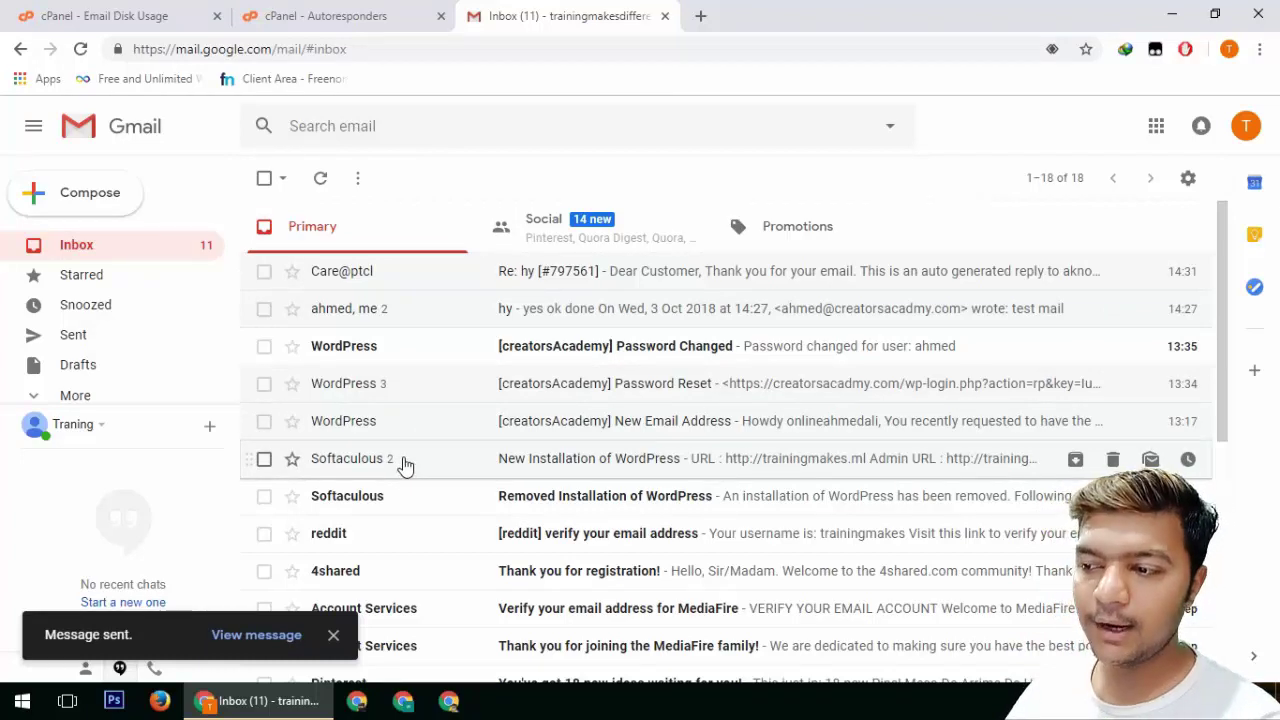
pyautogui.hotkey('ctrl', 'shift', 'Tab')
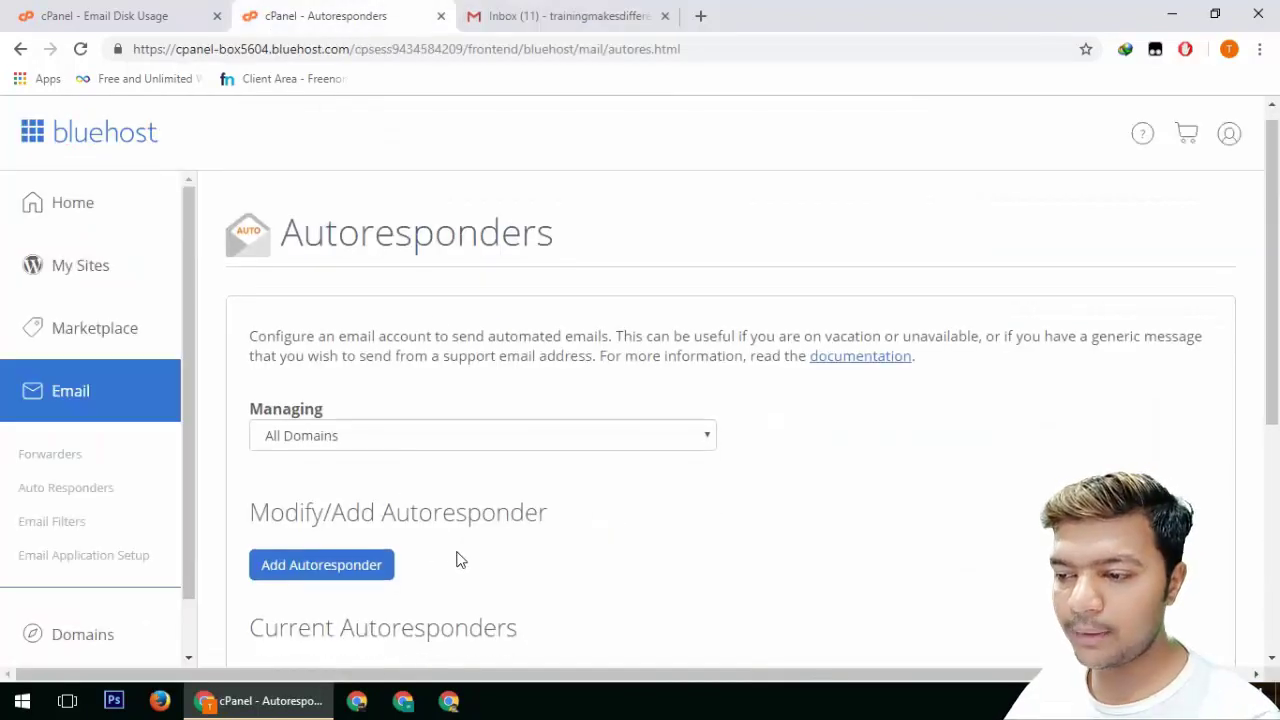
pyautogui.scroll(-4, 456, 560)
pyautogui.click(555, 30)
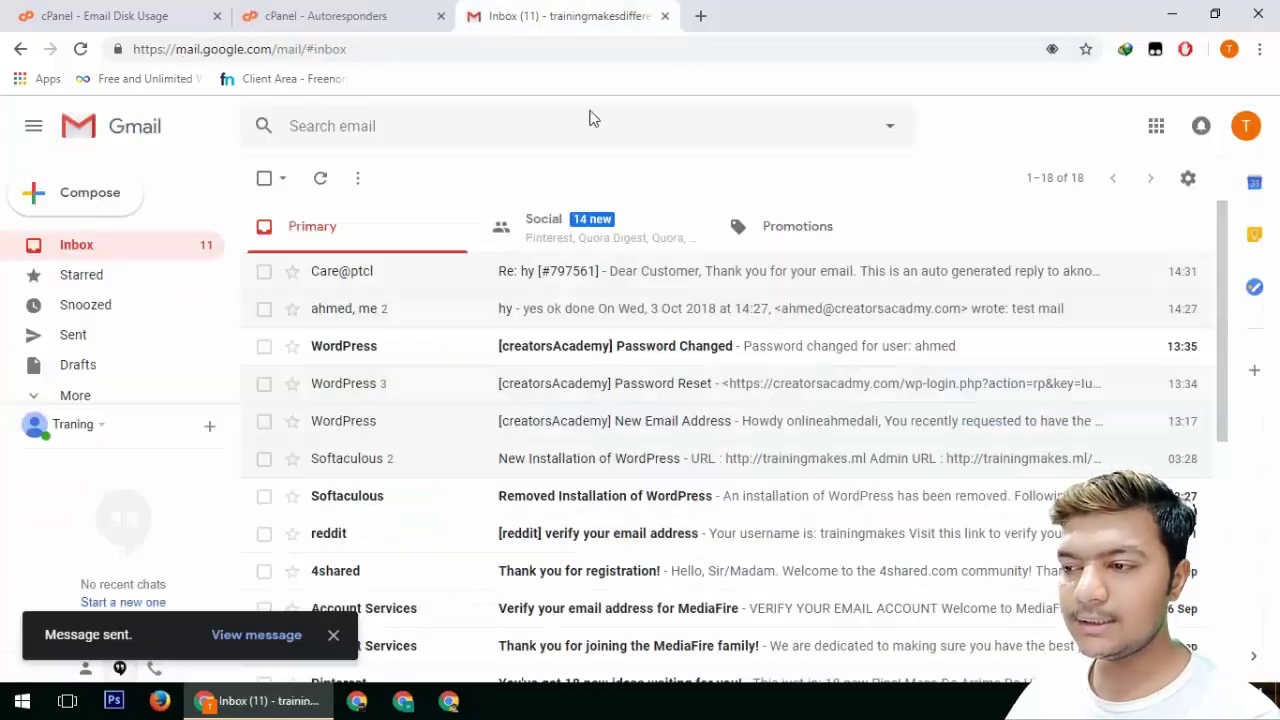